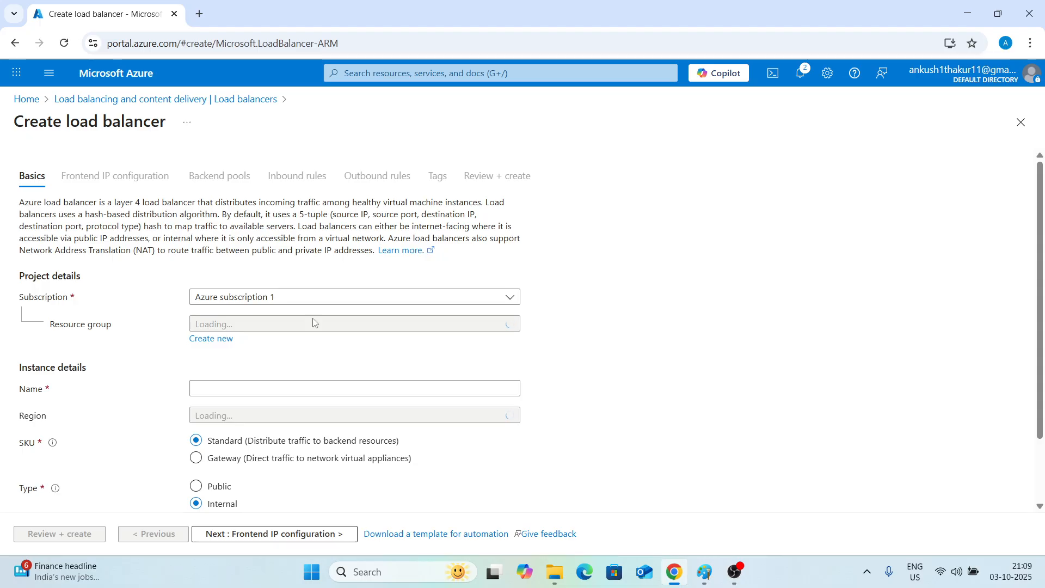
# Assign the load balancer to resource group ILB-LAB-RG, name it Internal-LB, and proceed to the frontend IP configuration.
pyautogui.scroll(-2, 148, 300)
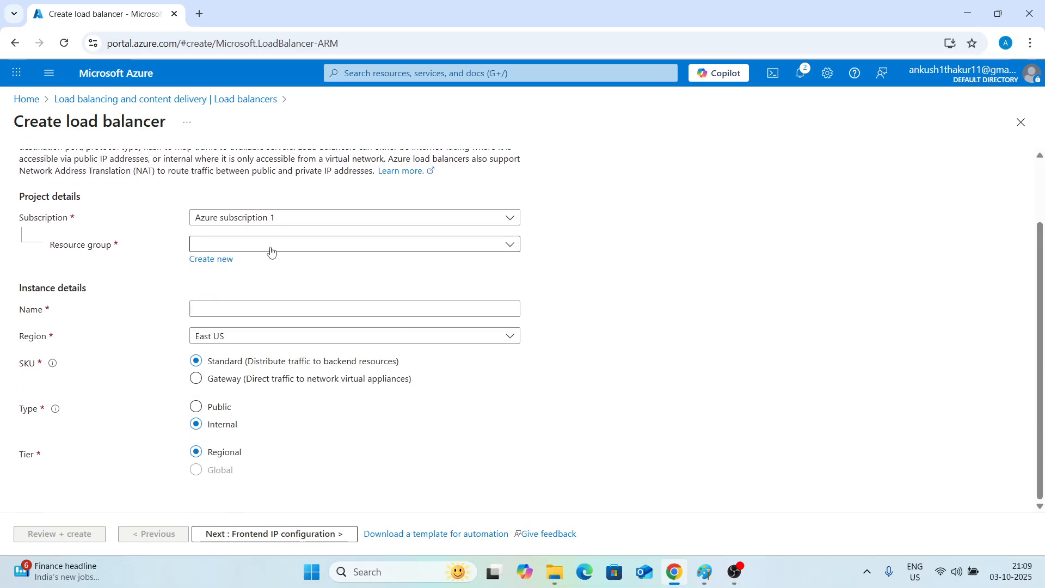
pyautogui.click(263, 249)
pyautogui.click(218, 292)
pyautogui.click(239, 305)
pyautogui.write('Internal')
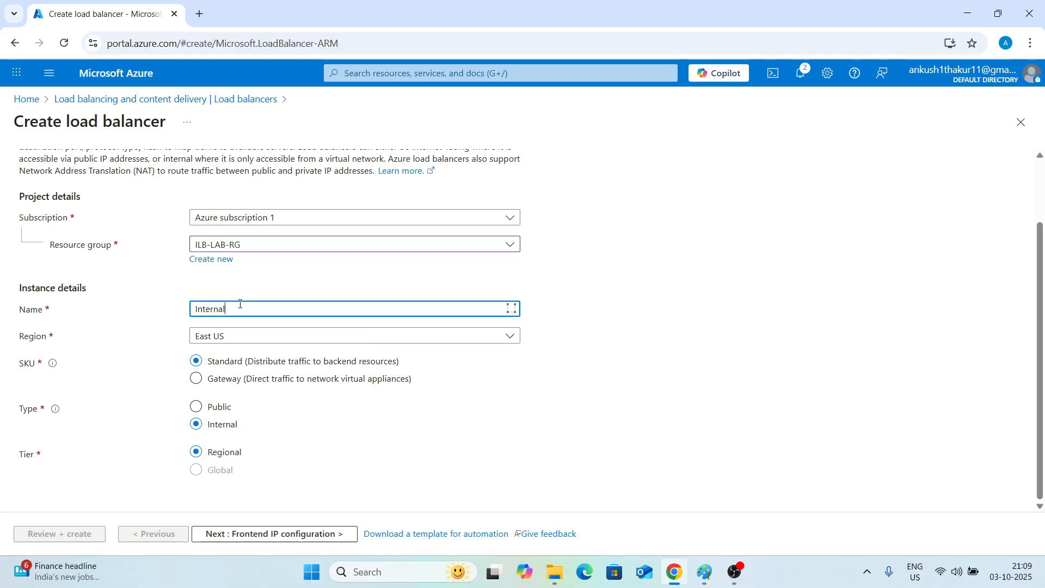
pyautogui.write('-LB')
pyautogui.click(217, 534)
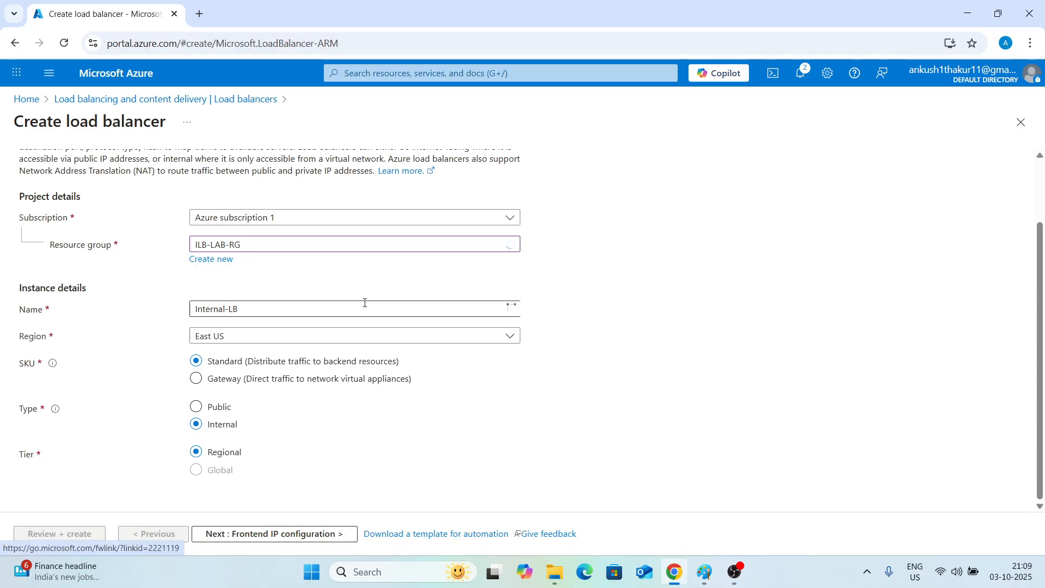
# Add a frontend IP configuration named Frontend-IP on the default (10.0.0.0/24) subnet with static assignment.
pyautogui.click(32, 242)
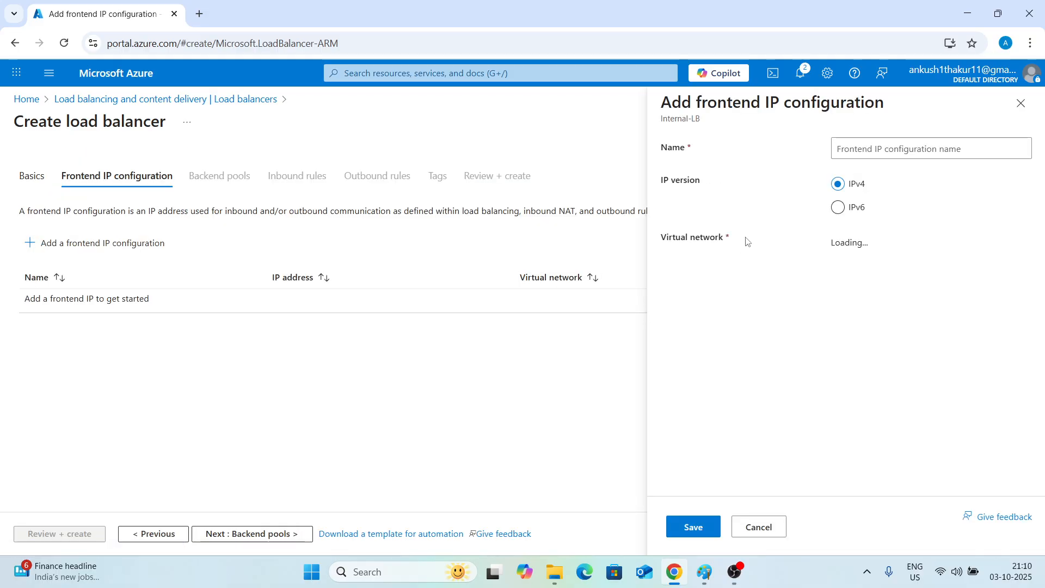
pyautogui.click(845, 143)
pyautogui.write('Fron')
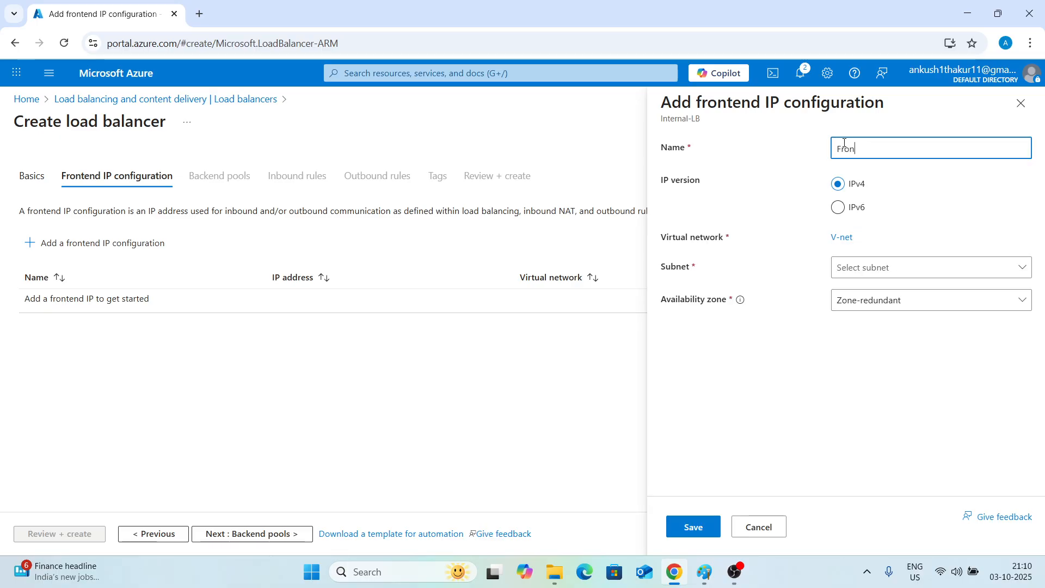
pyautogui.write('tend_-I')
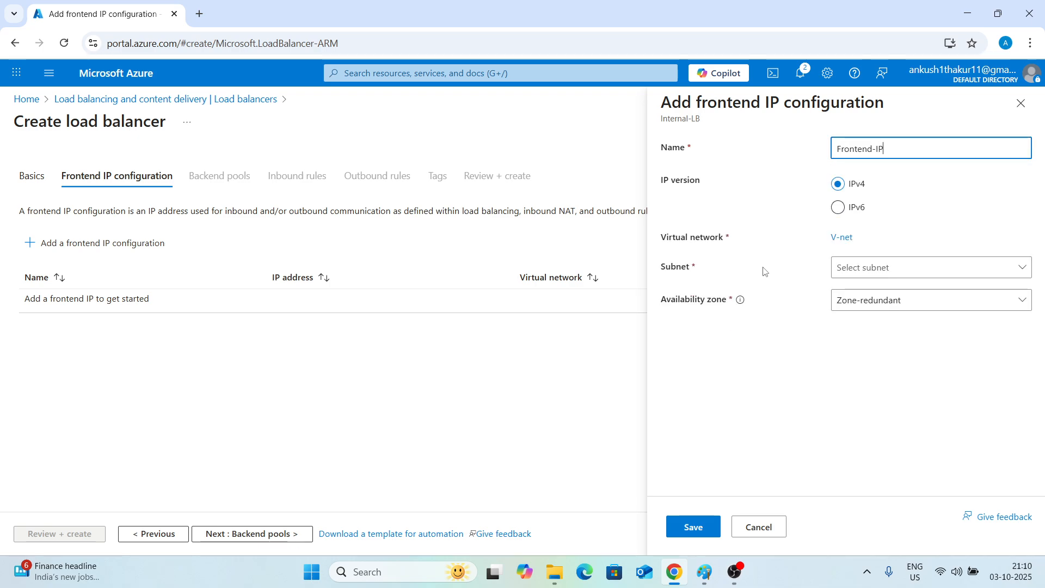
pyautogui.write('P')
pyautogui.click(894, 269)
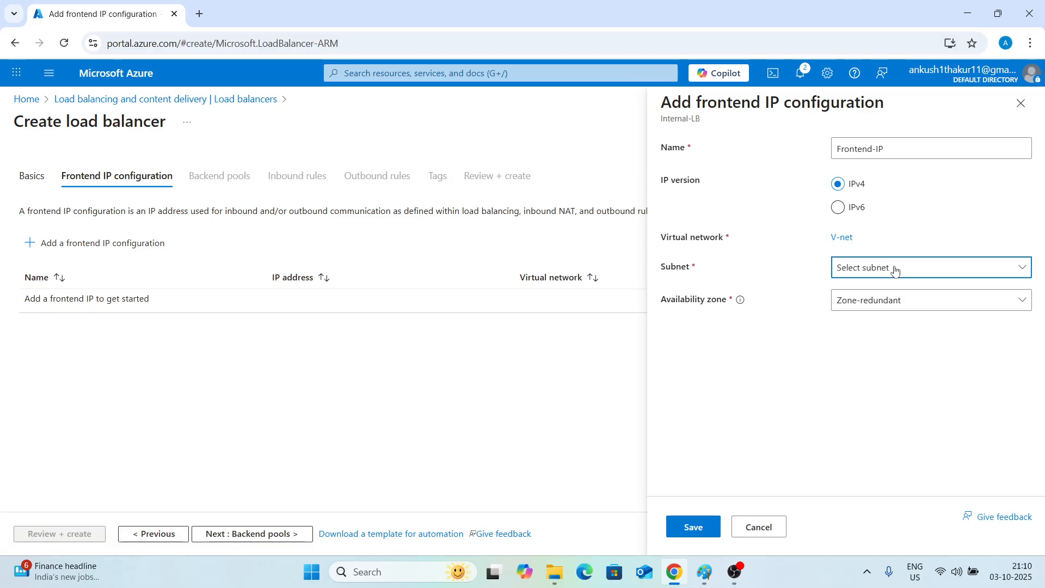
pyautogui.click(876, 292)
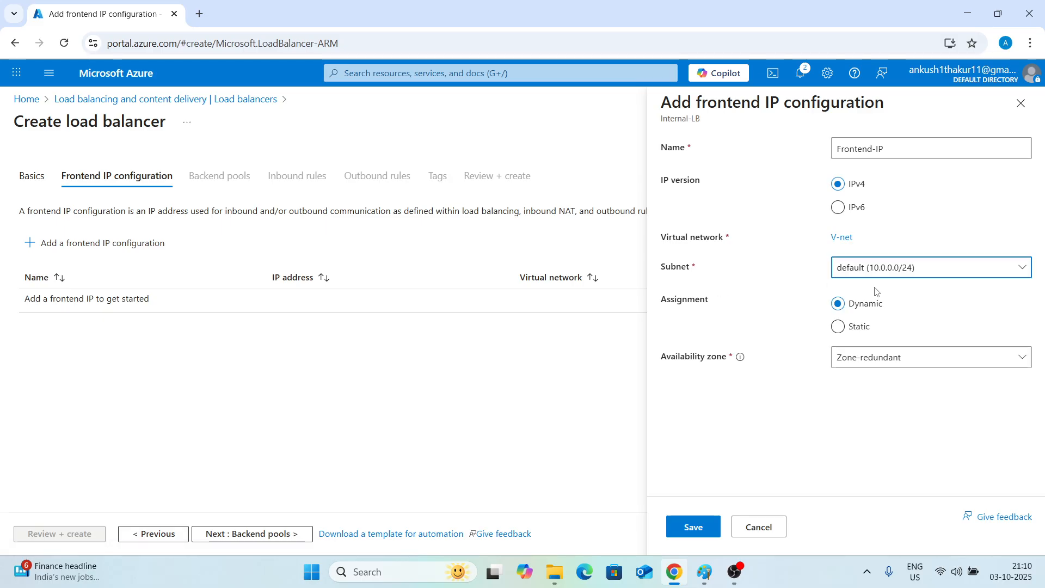
pyautogui.click(845, 330)
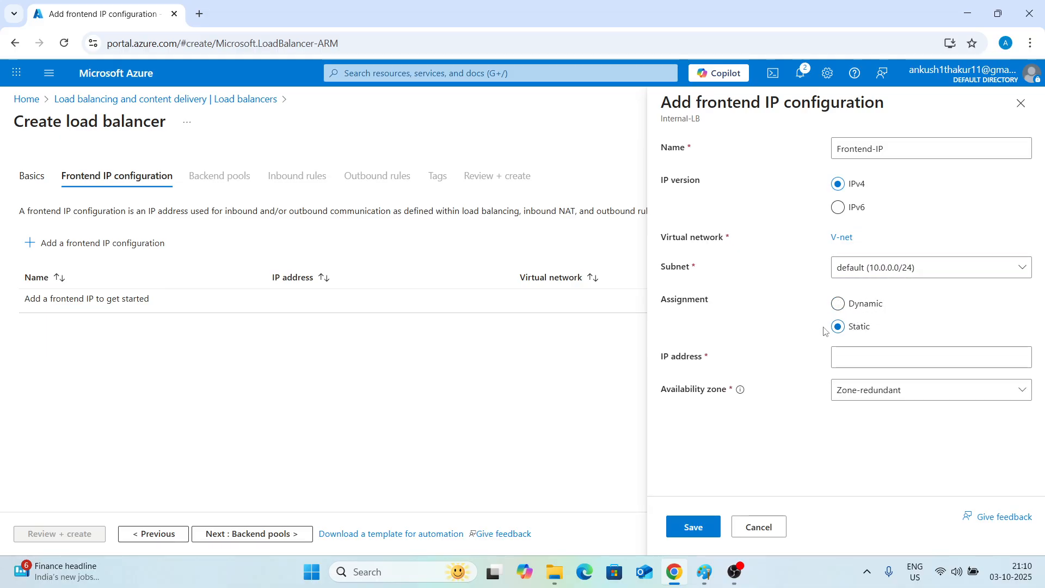
pyautogui.click(851, 353)
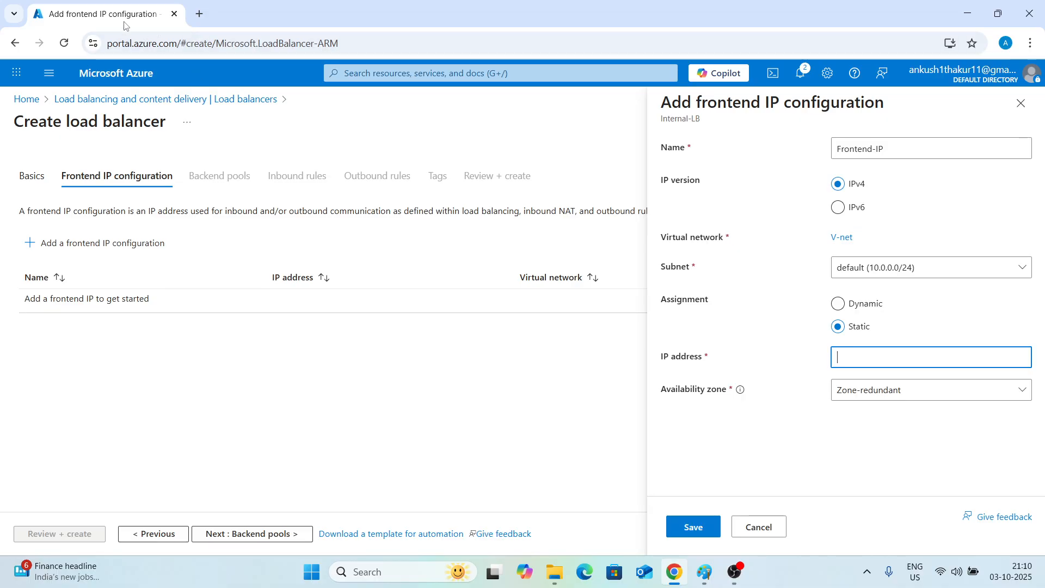
# Duplicate the portal's browser tab and open the list of virtual machines in the copy.
pyautogui.rightClick(151, 17)
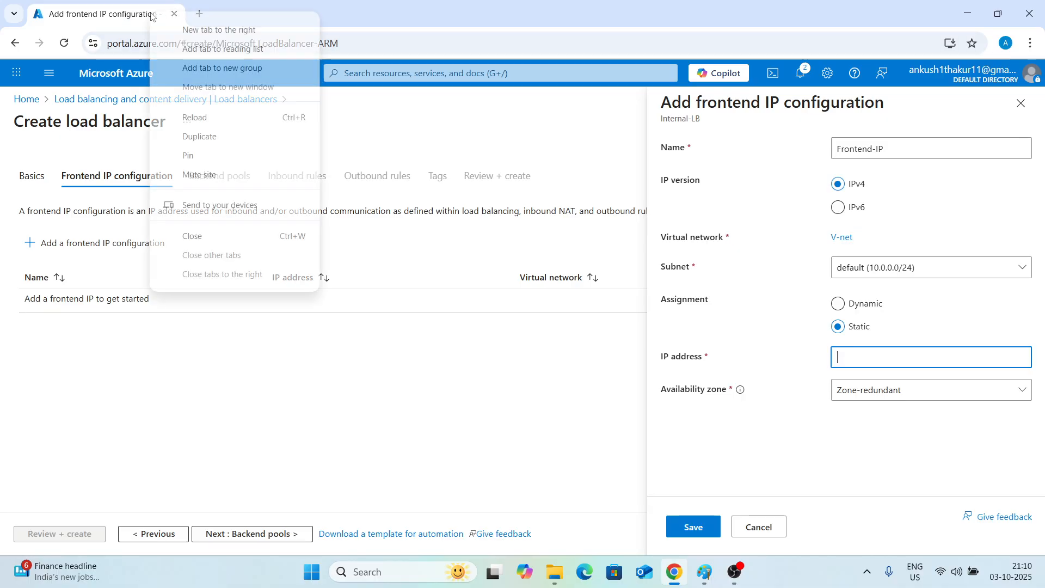
pyautogui.click(185, 134)
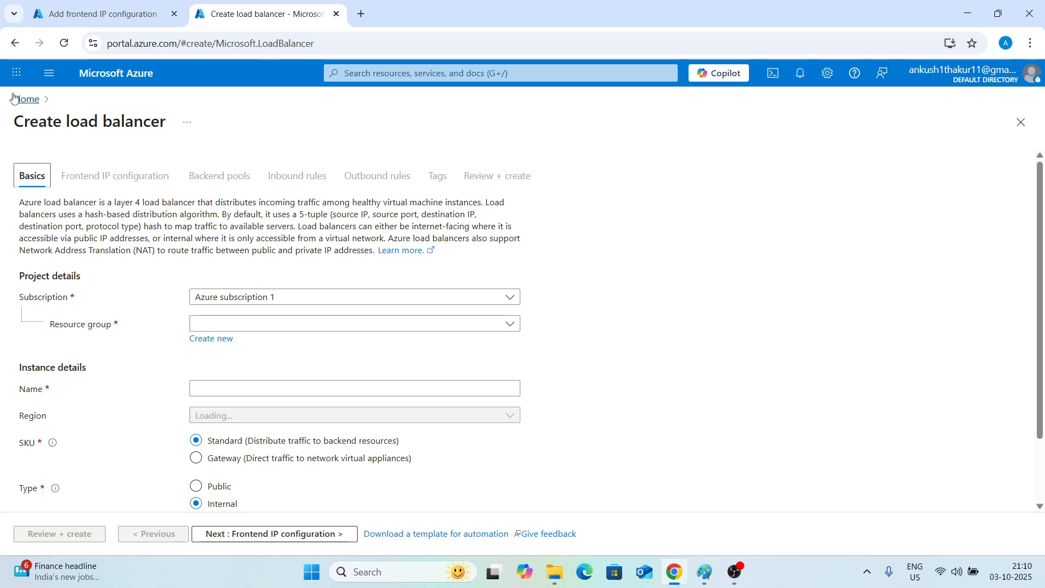
pyautogui.click(27, 98)
pyautogui.click(334, 168)
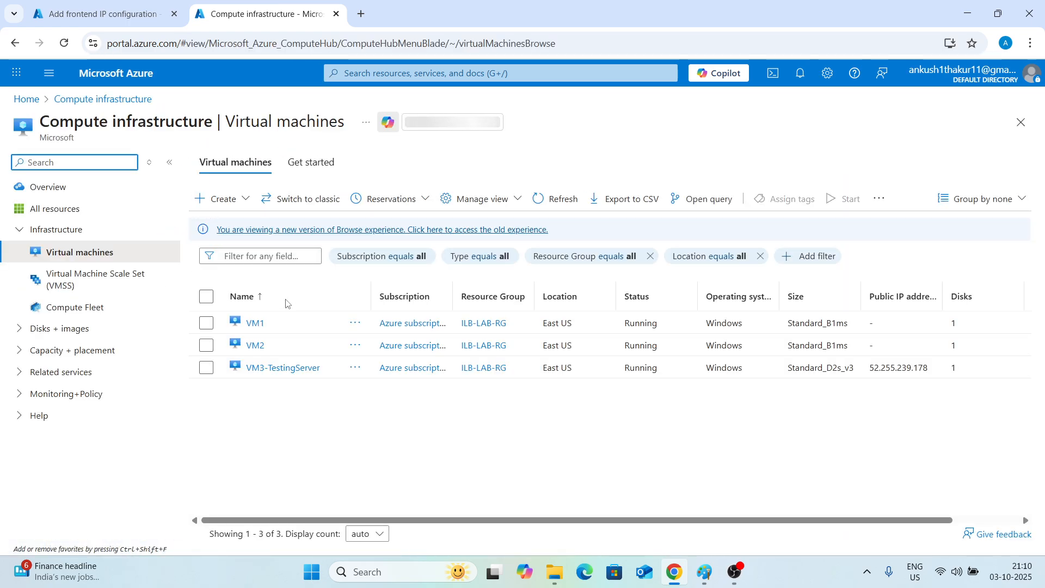
# Copy VM1's private IP address from its network settings, and check the private IP addresses of VM2 and VM3-TestingServer.
pyautogui.click(255, 323)
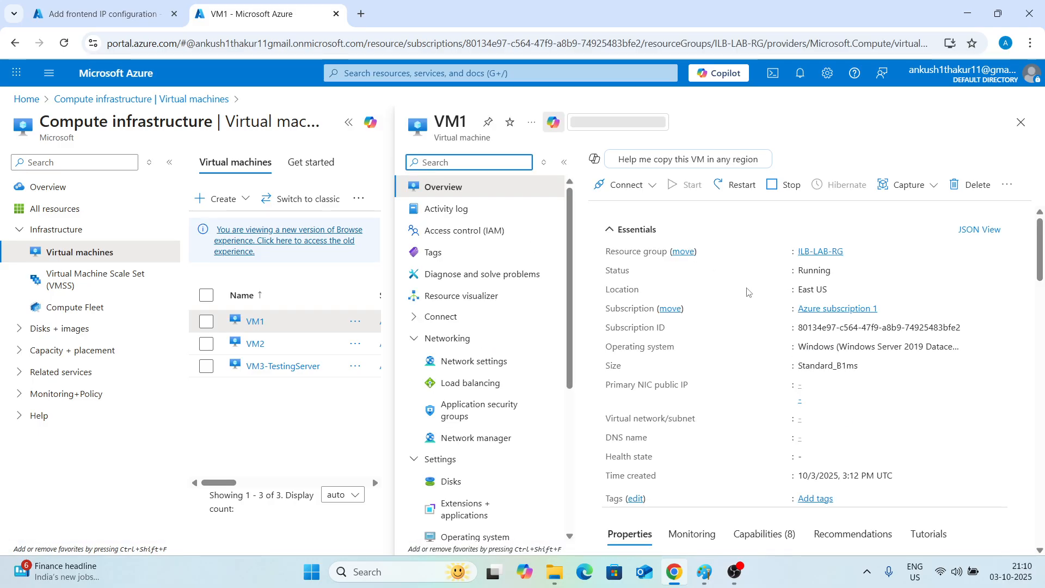
pyautogui.scroll(-4, 748, 293)
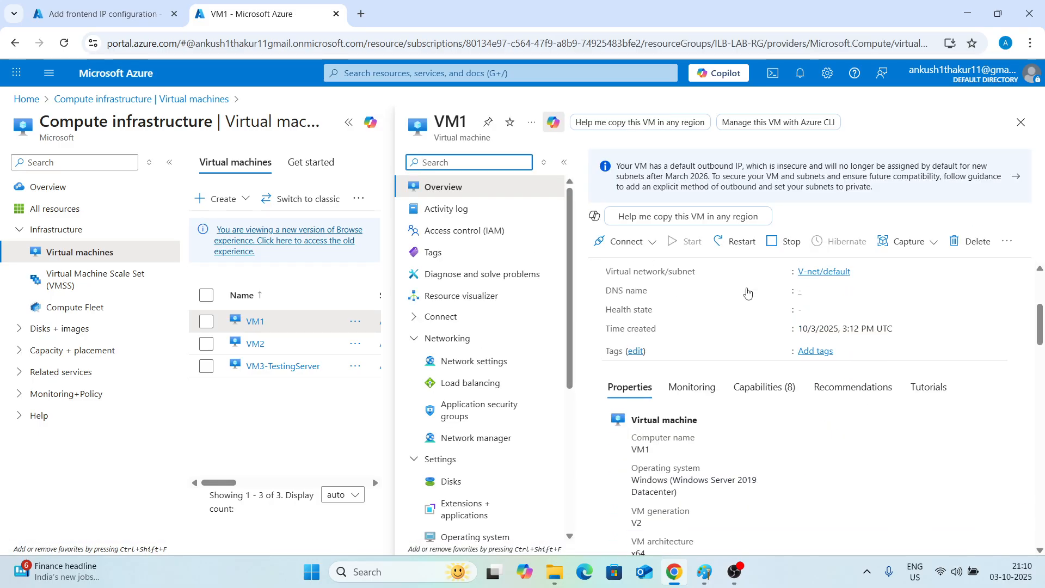
pyautogui.scroll(4, 747, 292)
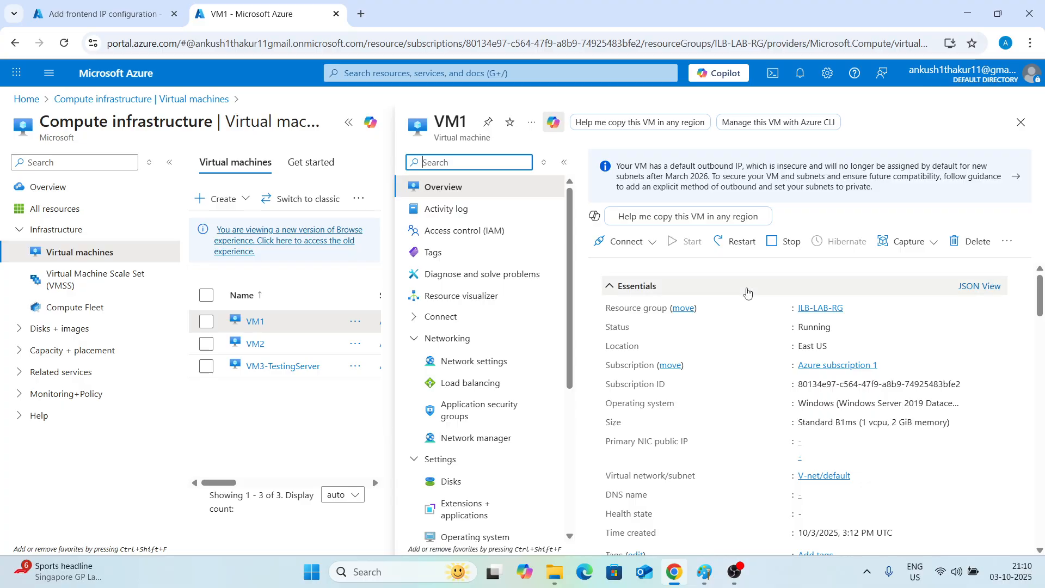
pyautogui.click(468, 360)
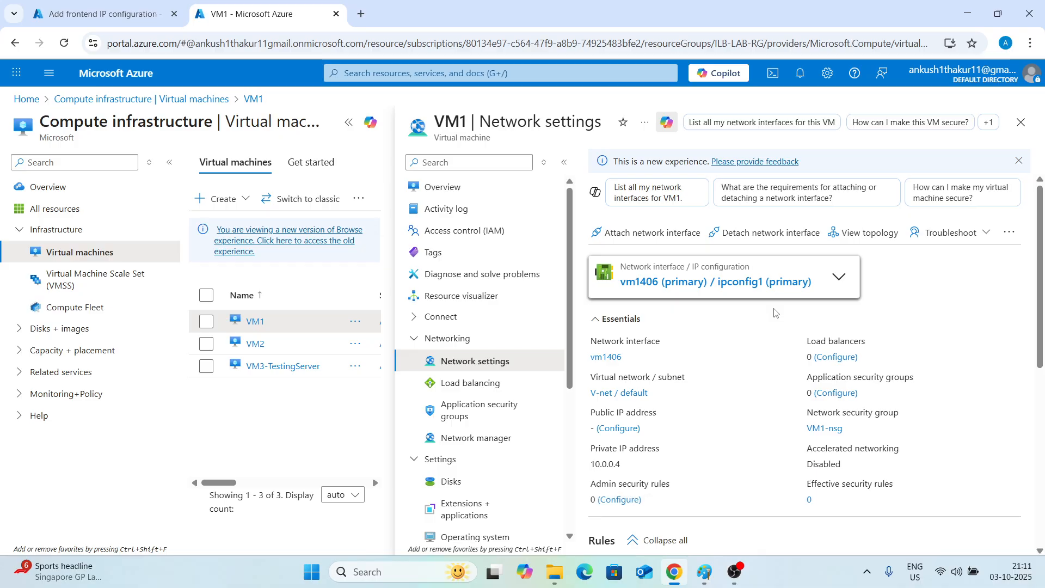
pyautogui.scroll(-3, 776, 313)
pyautogui.moveTo(631, 333)
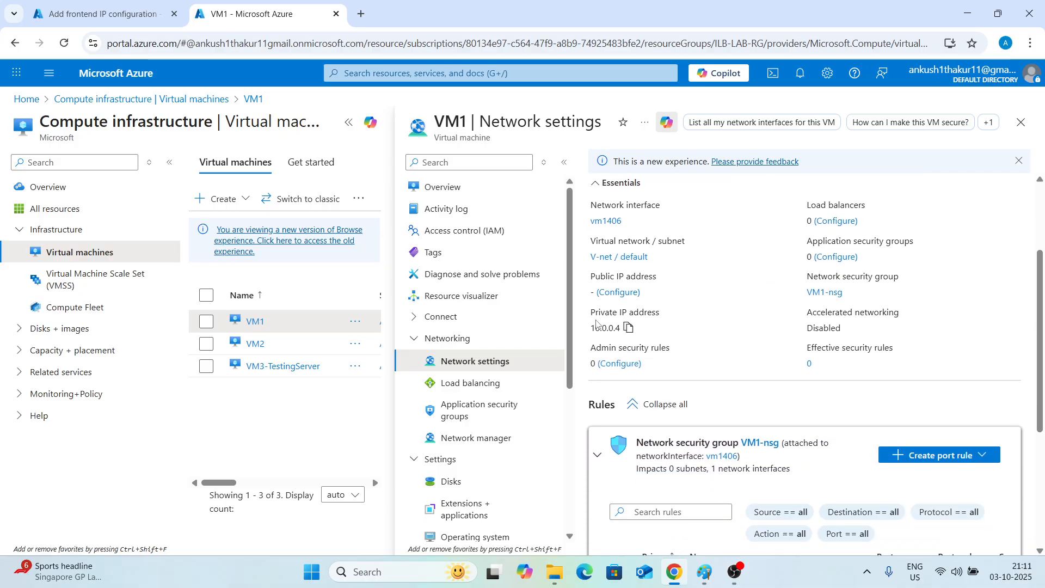
pyautogui.click(630, 329)
pyautogui.click(256, 348)
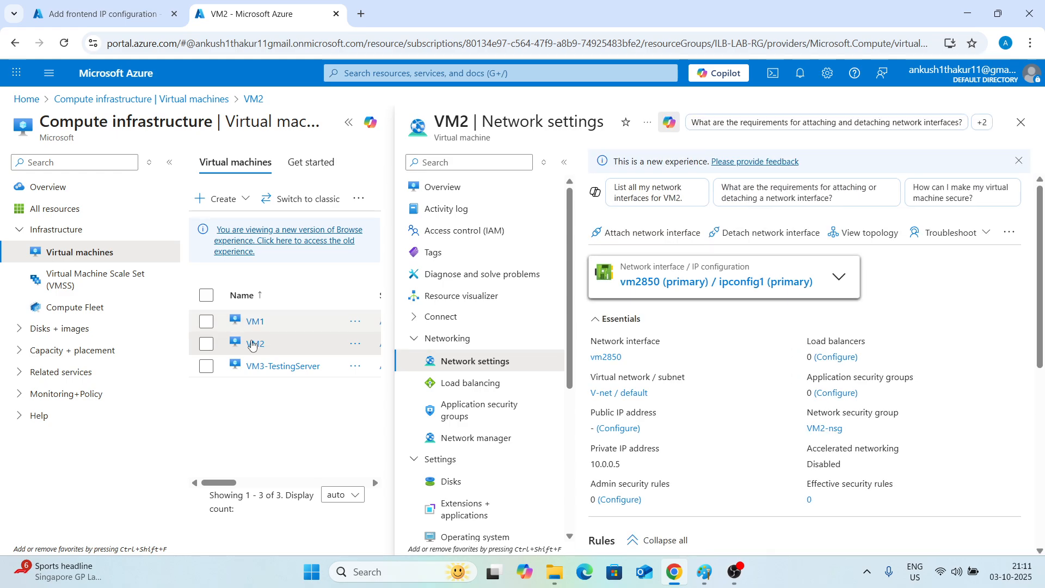
pyautogui.click(259, 368)
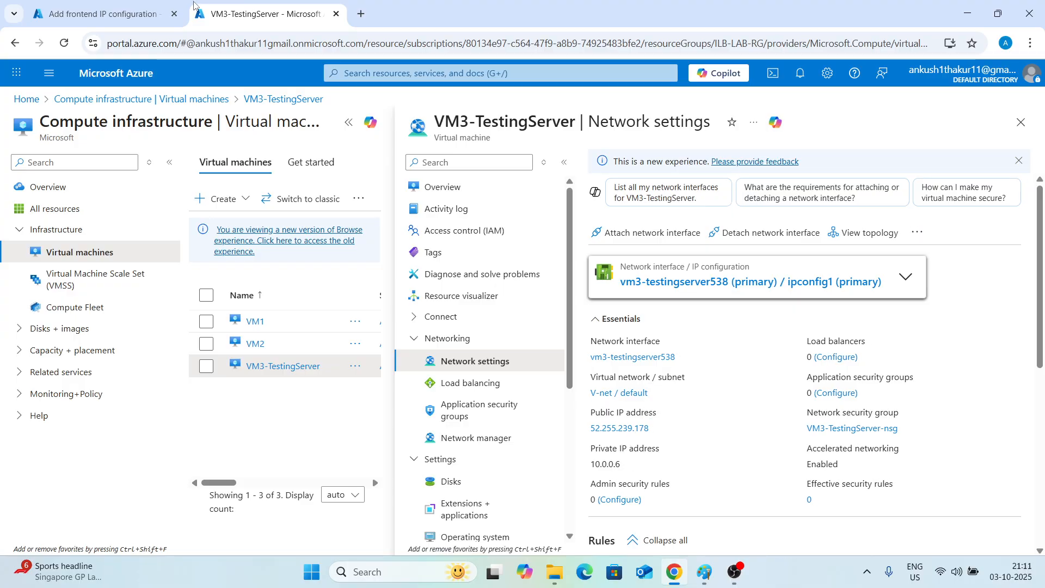
# Return to the frontend IP configuration and set its static IP address to 10.0.0.7.
pyautogui.click(109, 14)
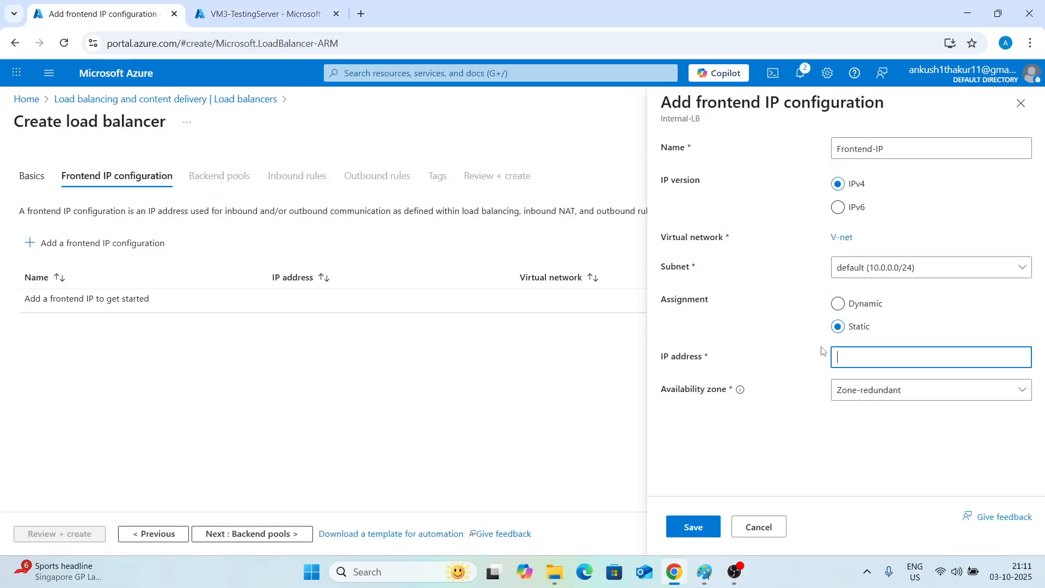
pyautogui.hotkey('ctrl', 'v')
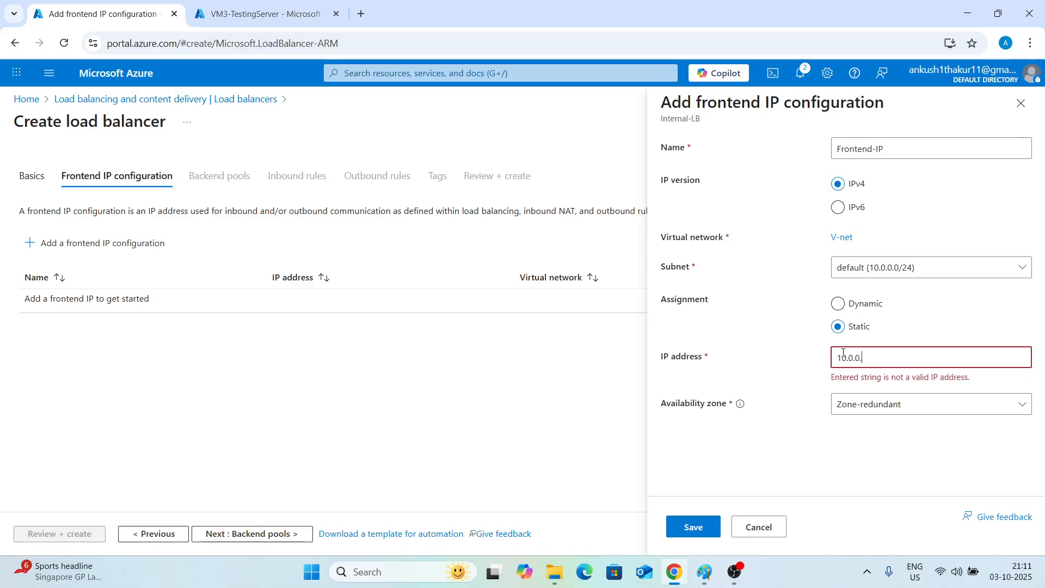
pyautogui.write('7')
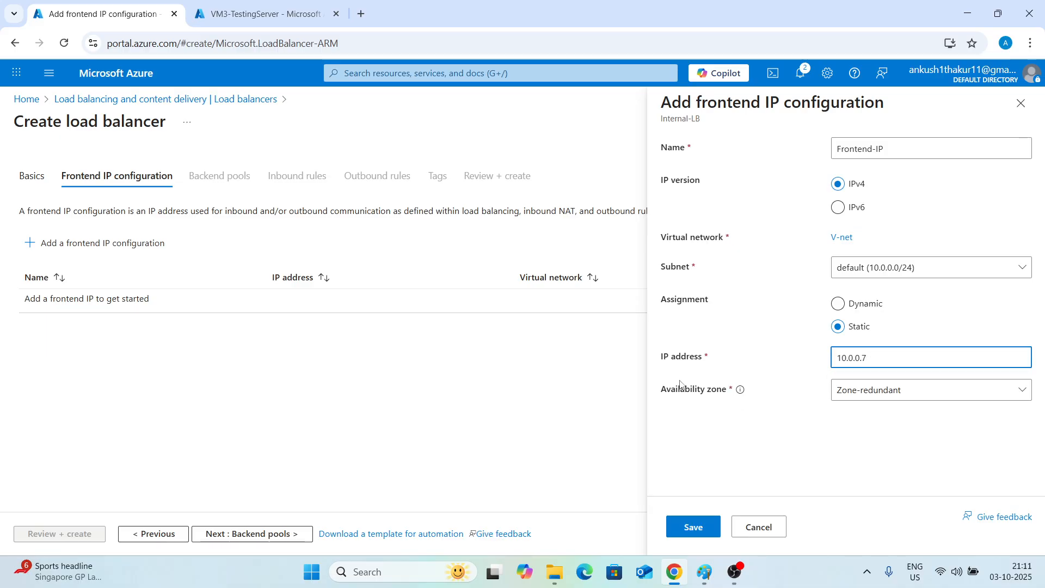
pyautogui.click(846, 393)
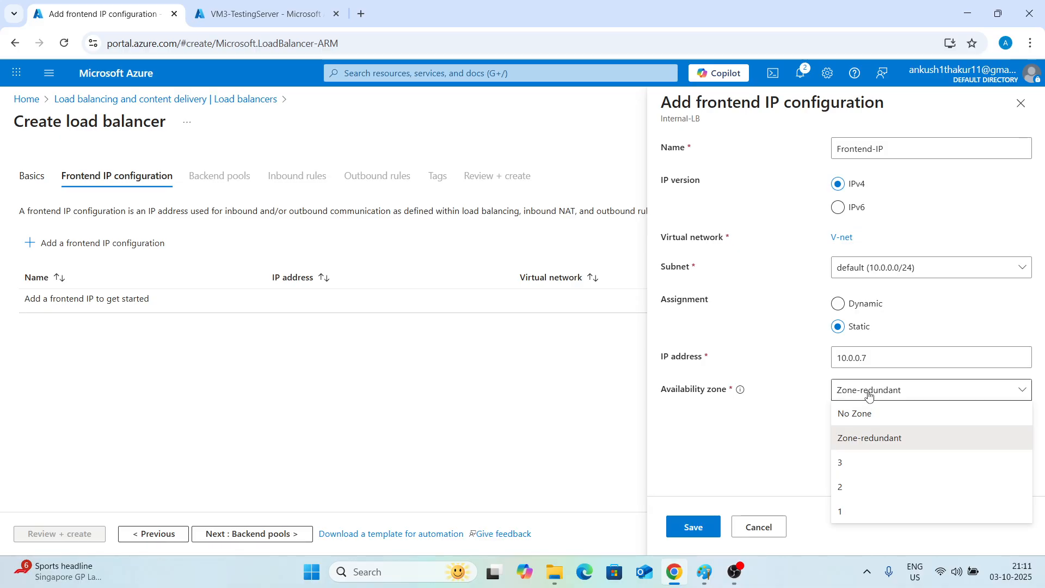
pyautogui.click(866, 418)
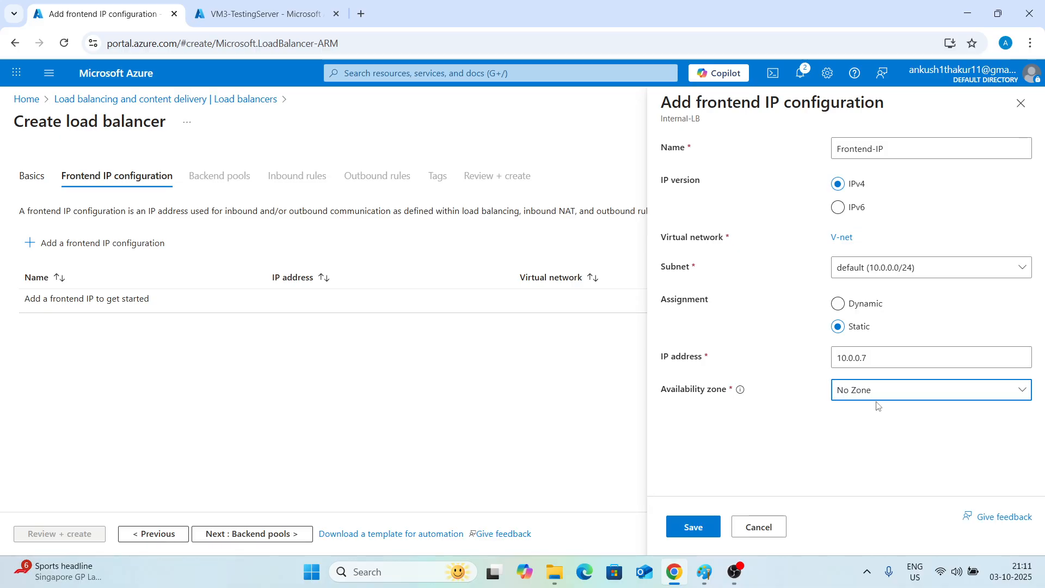
pyautogui.click(866, 391)
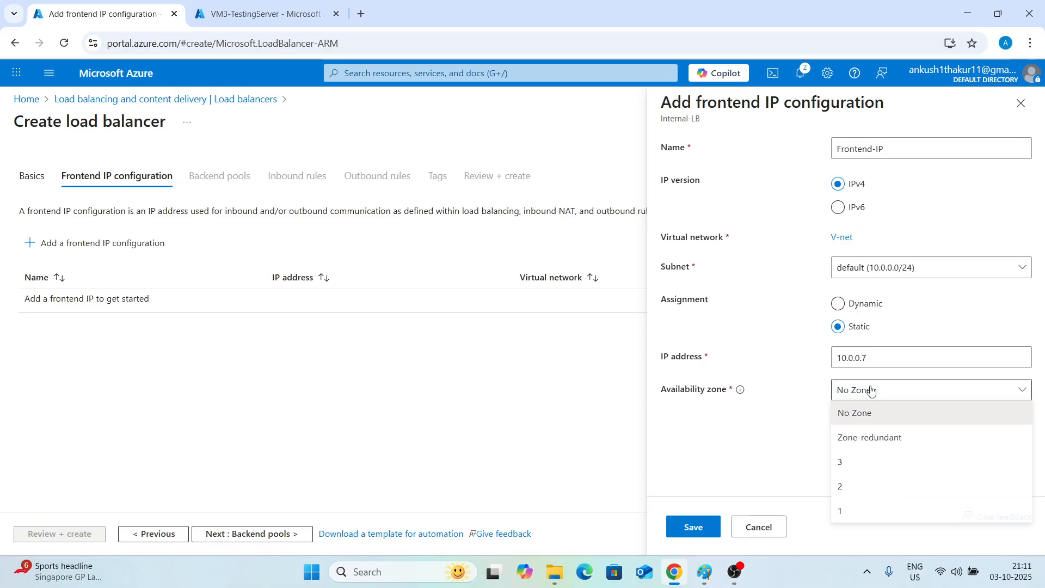
pyautogui.click(858, 443)
# Save the frontend IP configuration and proceed to the load balancer's backend pools.
pyautogui.click(692, 526)
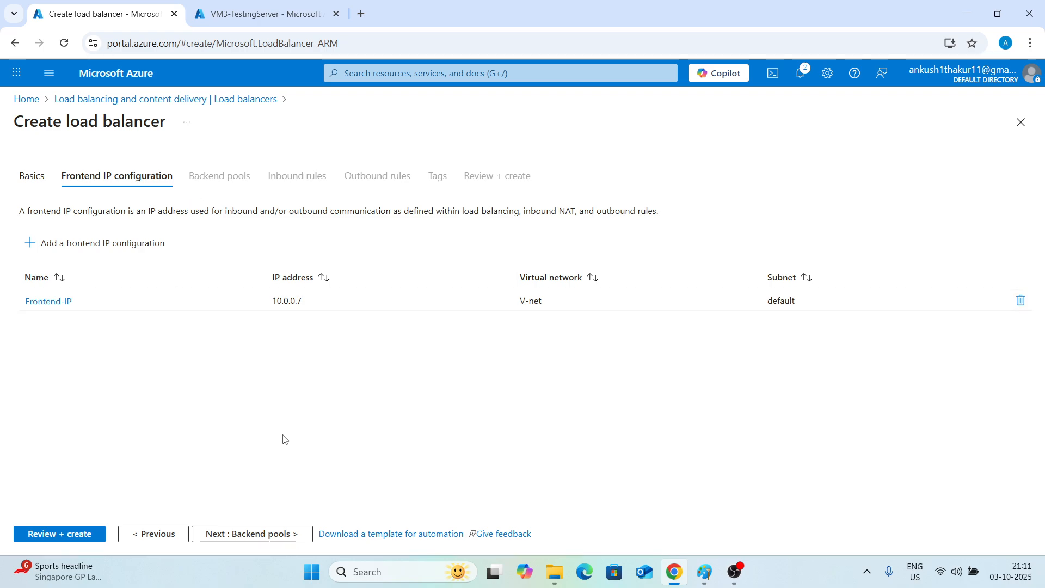
pyautogui.click(228, 534)
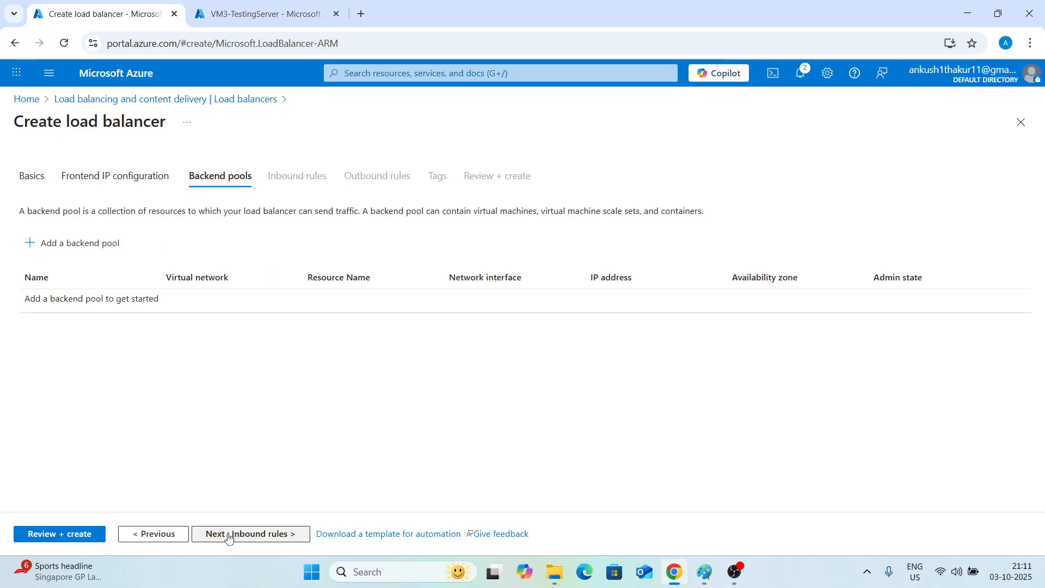
# Add a NIC-based backend pool named Backend-Pool containing VM1 and VM2, and save it.
pyautogui.click(42, 245)
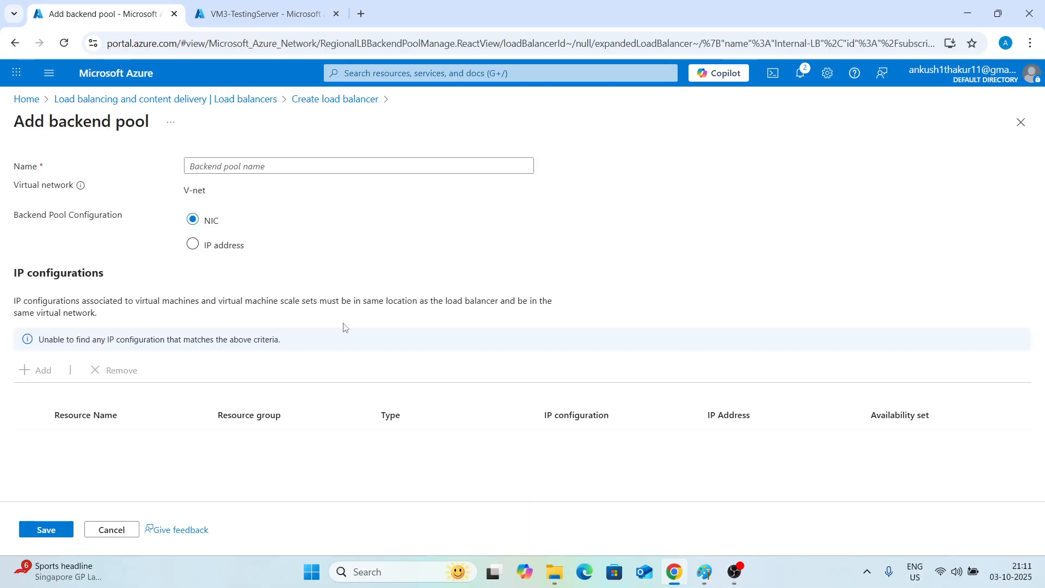
pyautogui.click(226, 166)
pyautogui.click(274, 194)
pyautogui.click(34, 347)
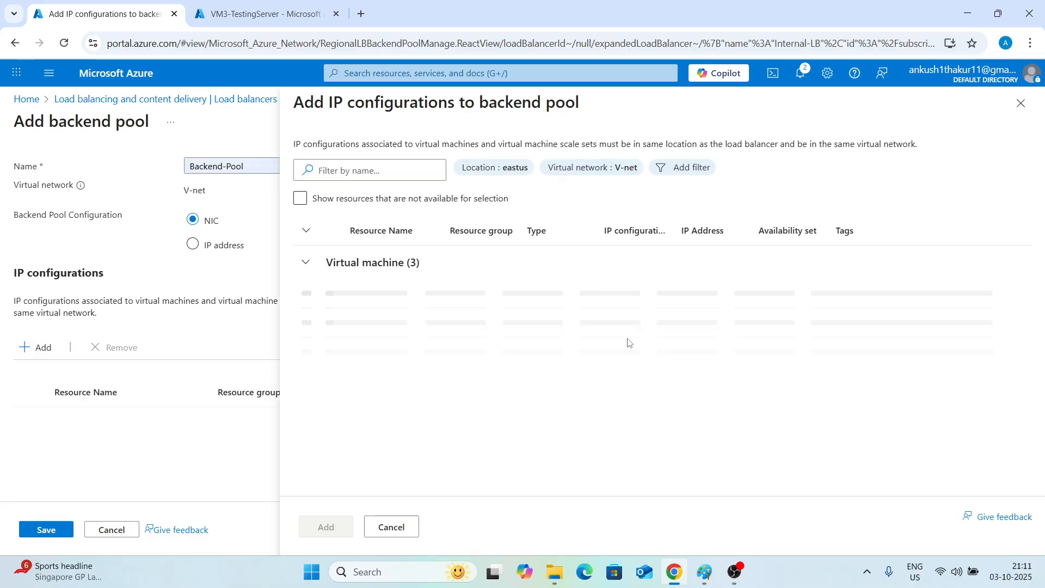
pyautogui.click(331, 294)
pyautogui.click(332, 326)
pyautogui.click(326, 527)
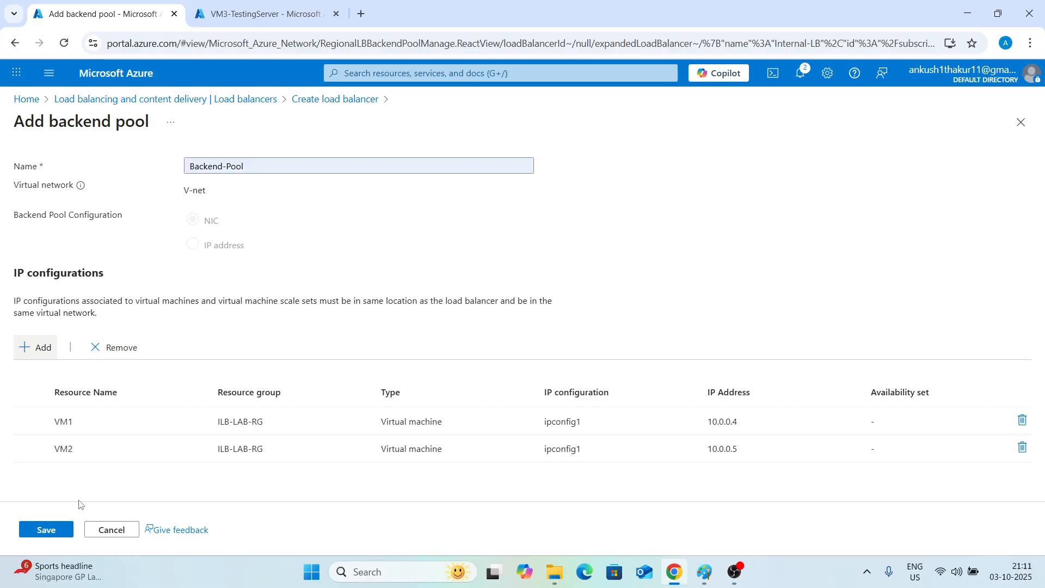
pyautogui.click(57, 530)
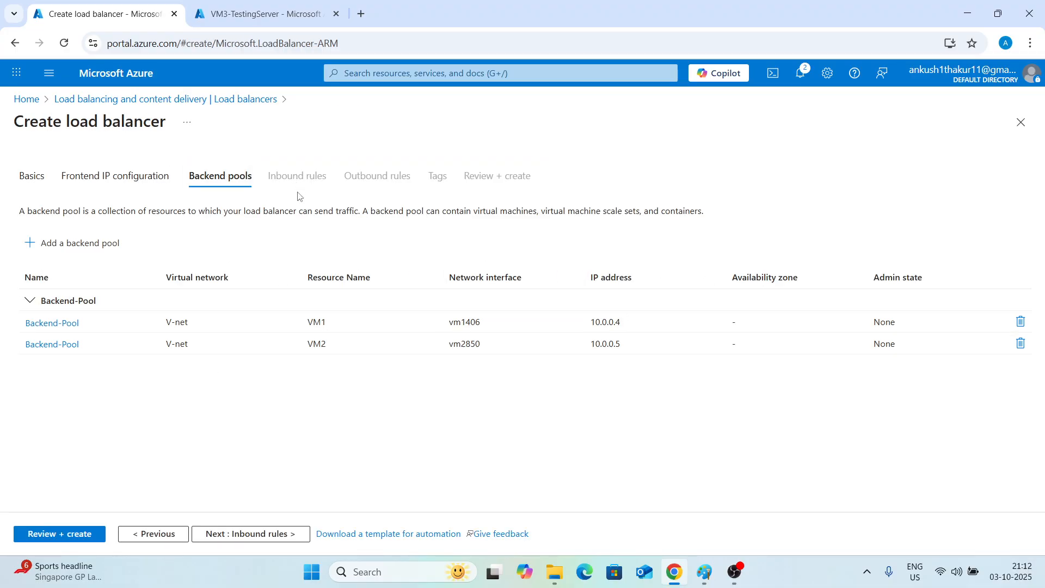
# Proceed to the inbound rules and start a new load balancing rule named Inbount-Rule1.
pyautogui.click(242, 534)
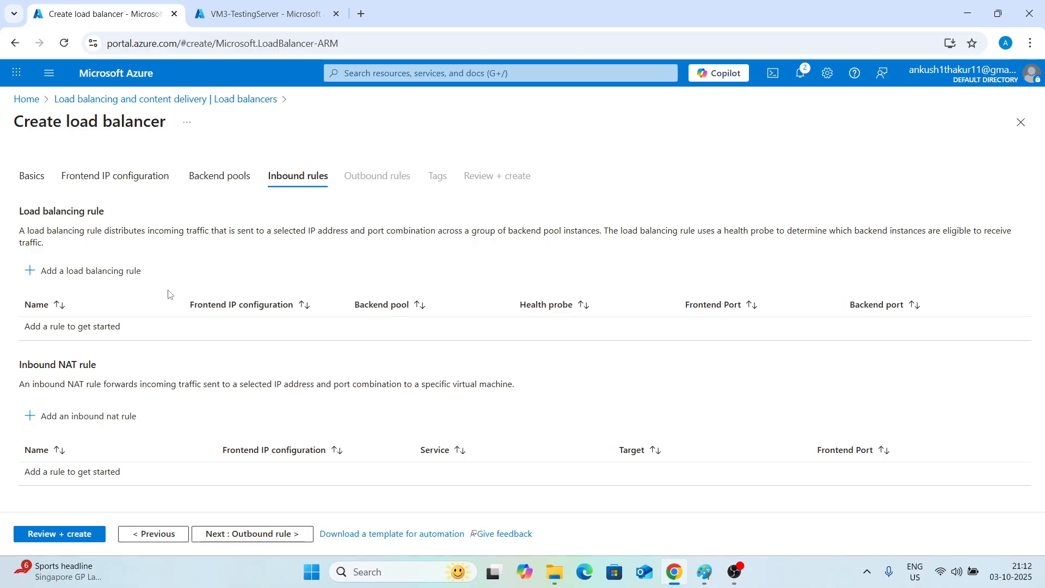
pyautogui.click(70, 273)
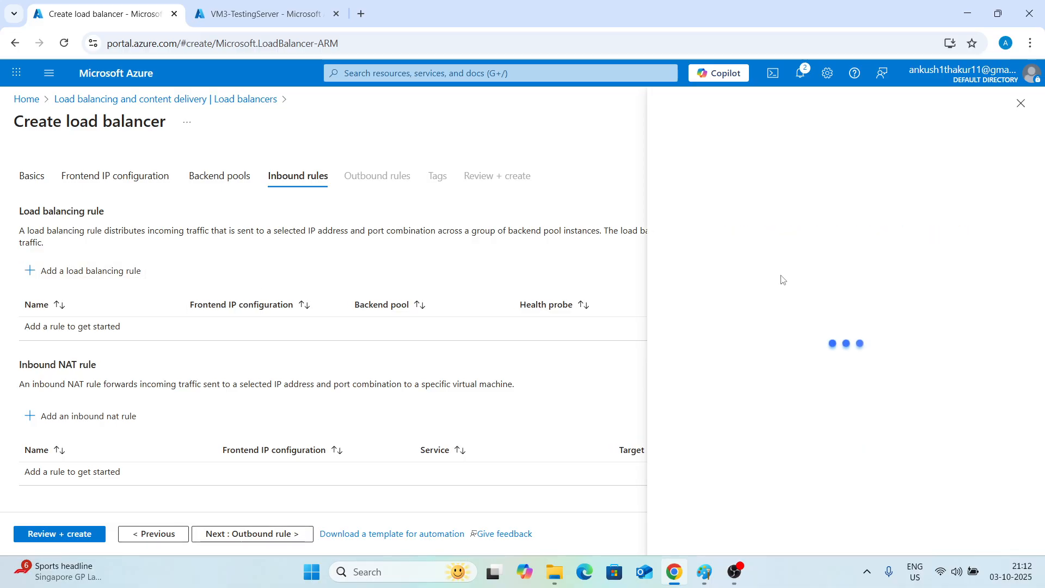
pyautogui.click(858, 215)
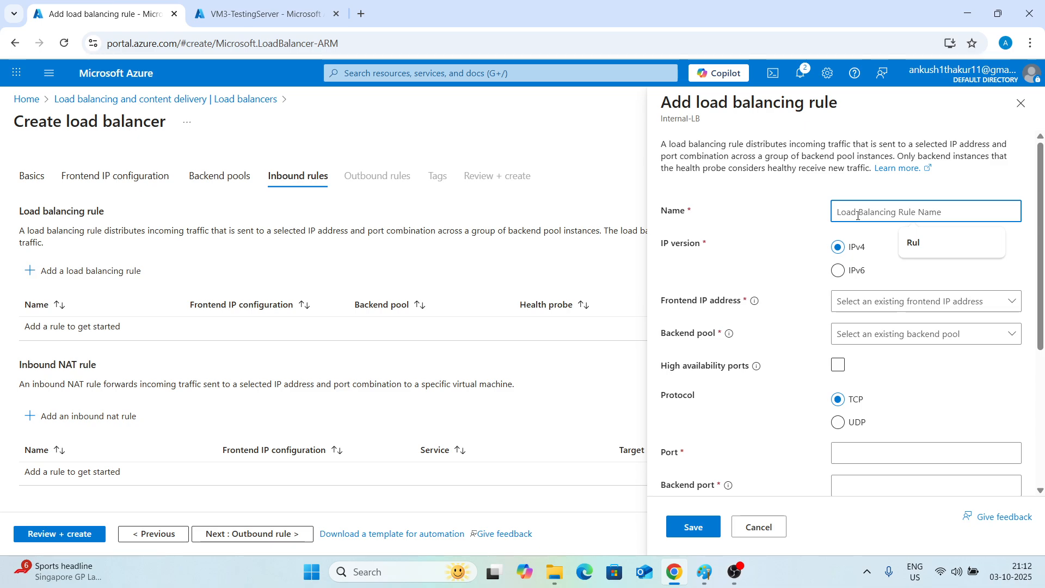
pyautogui.write('Inbount-Rule1')
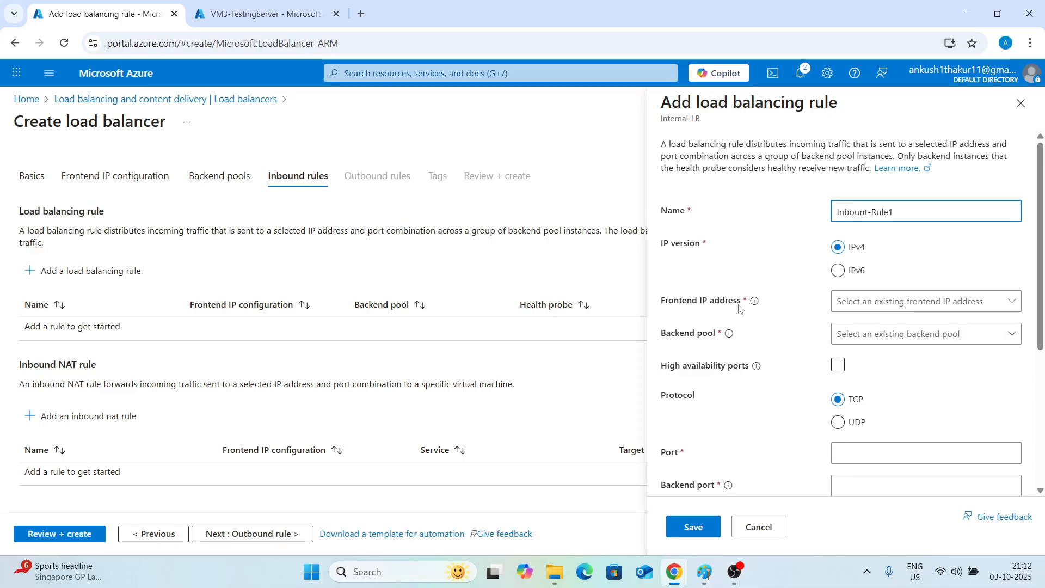
# Assign Frontend-IP (10.0.0.7) as the rule's frontend IP address and Backend-Pool as its backend pool.
pyautogui.click(880, 301)
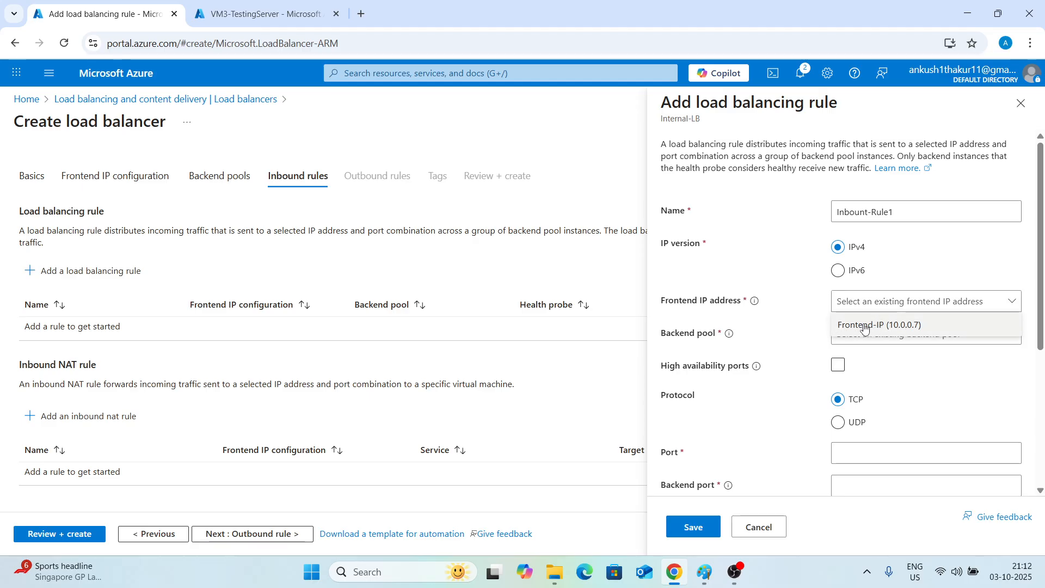
pyautogui.click(907, 325)
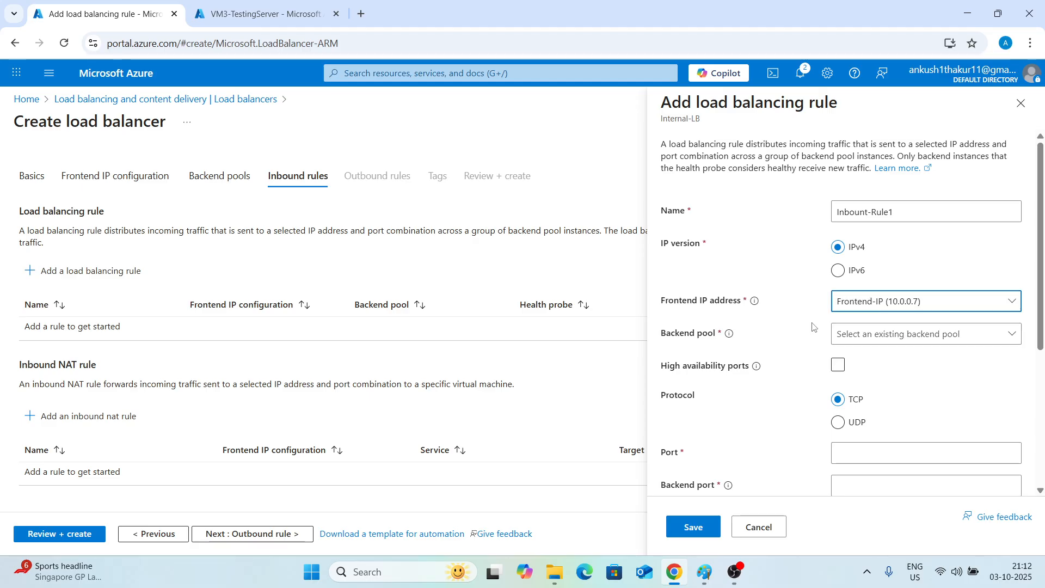
pyautogui.click(898, 342)
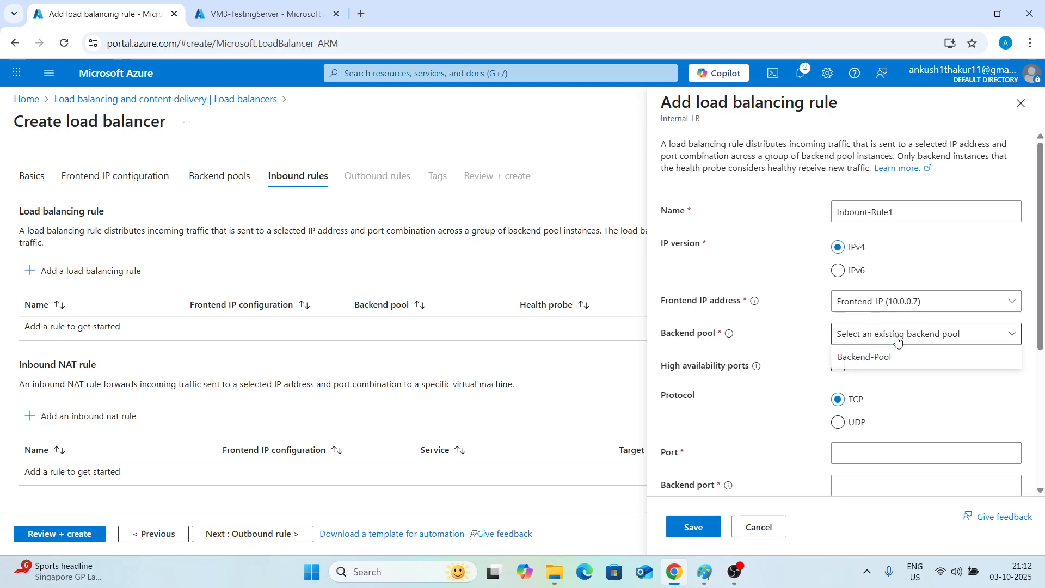
pyautogui.click(859, 357)
# Set both the port and the backend port of the load balancing rule to 80.
pyautogui.scroll(-3, 862, 363)
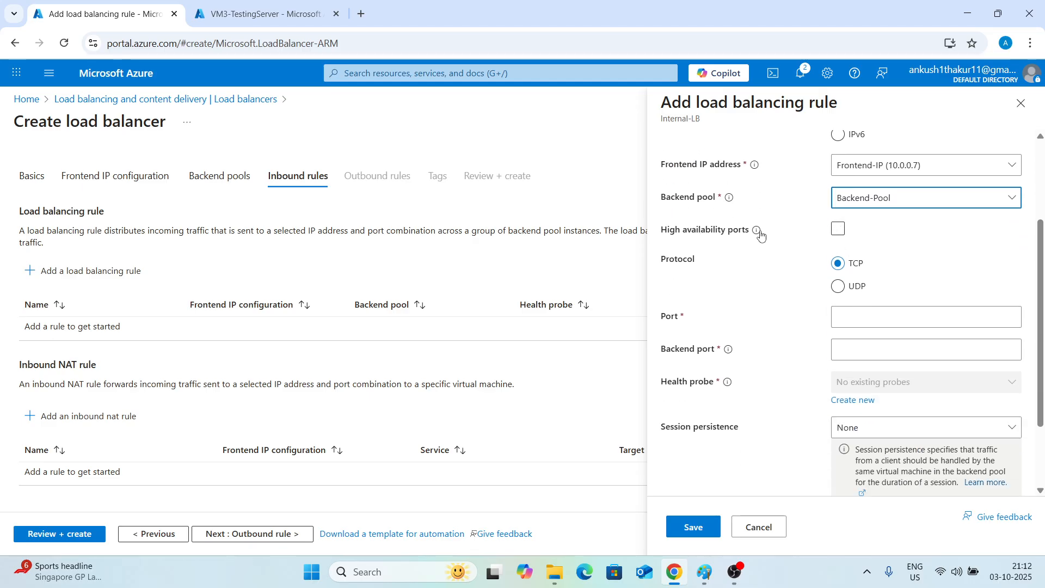
pyautogui.moveTo(761, 234)
pyautogui.scroll(-3, 871, 262)
pyautogui.click(845, 220)
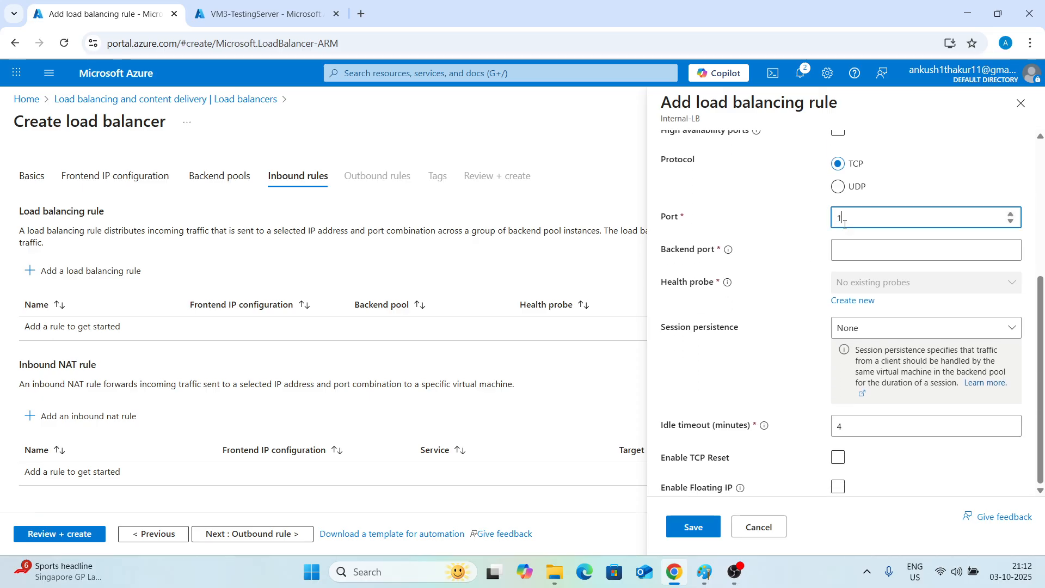
pyautogui.scroll(-1, 848, 224)
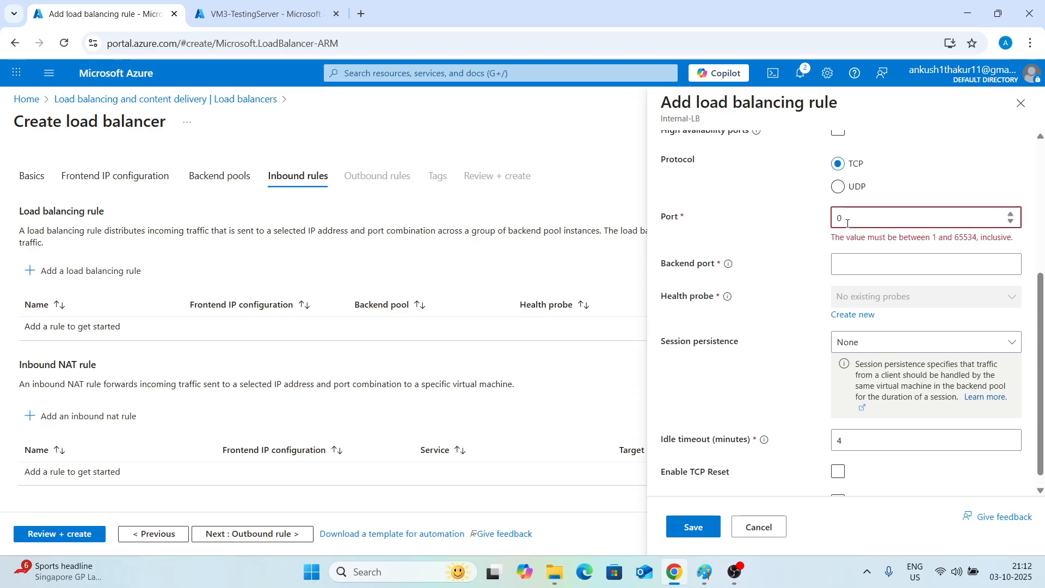
pyautogui.scroll(1, 848, 224)
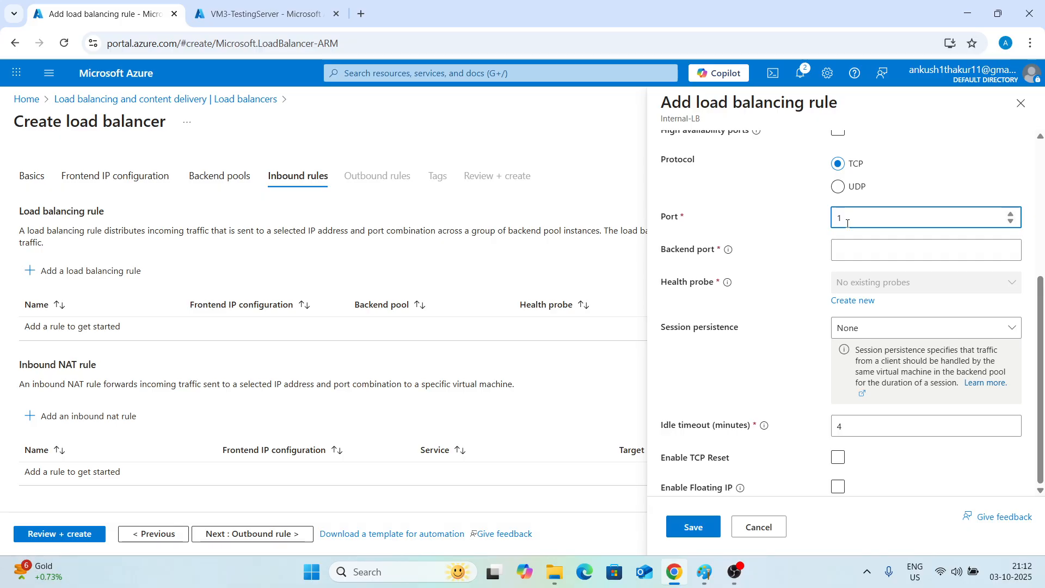
pyautogui.scroll(-1, 848, 223)
pyautogui.scroll(1, 848, 224)
pyautogui.scroll(-1, 848, 223)
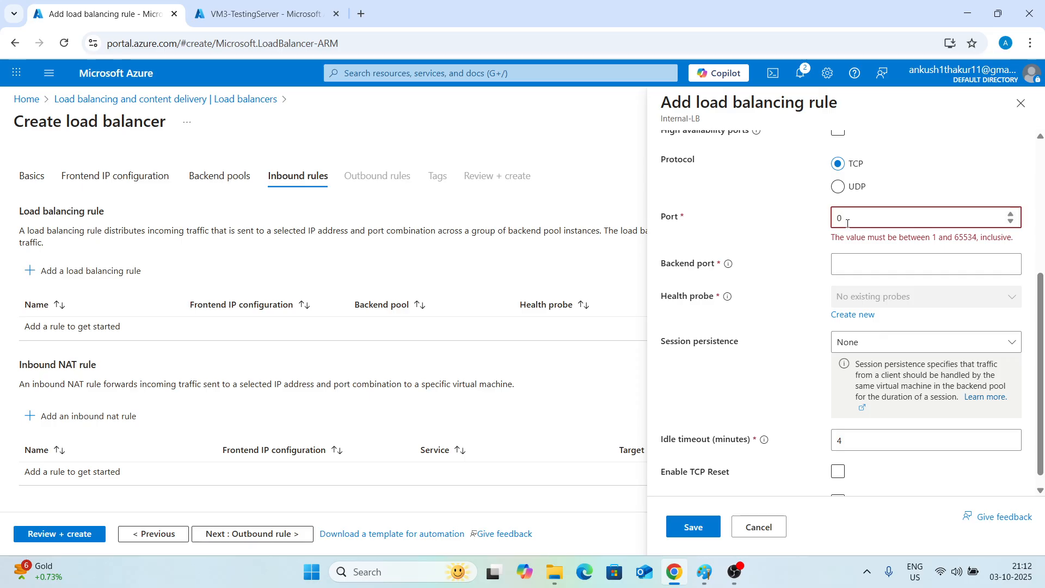
pyautogui.write('80')
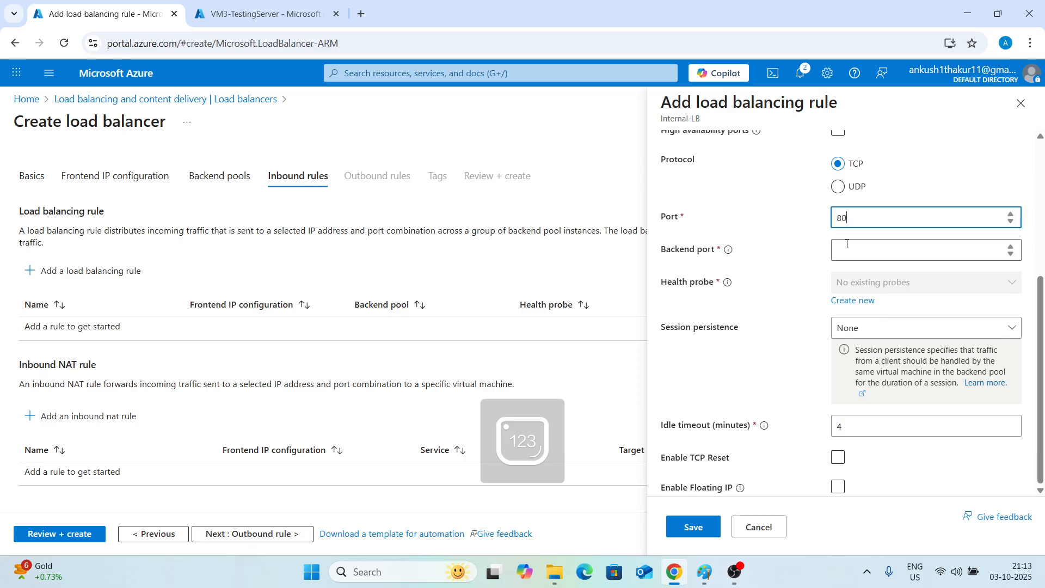
pyautogui.click(847, 244)
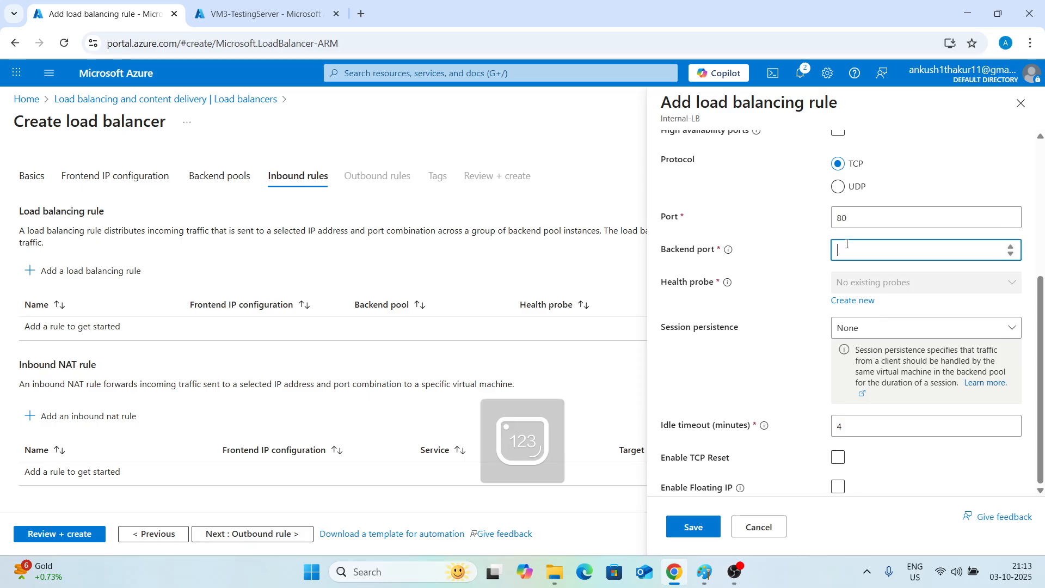
pyautogui.write('80')
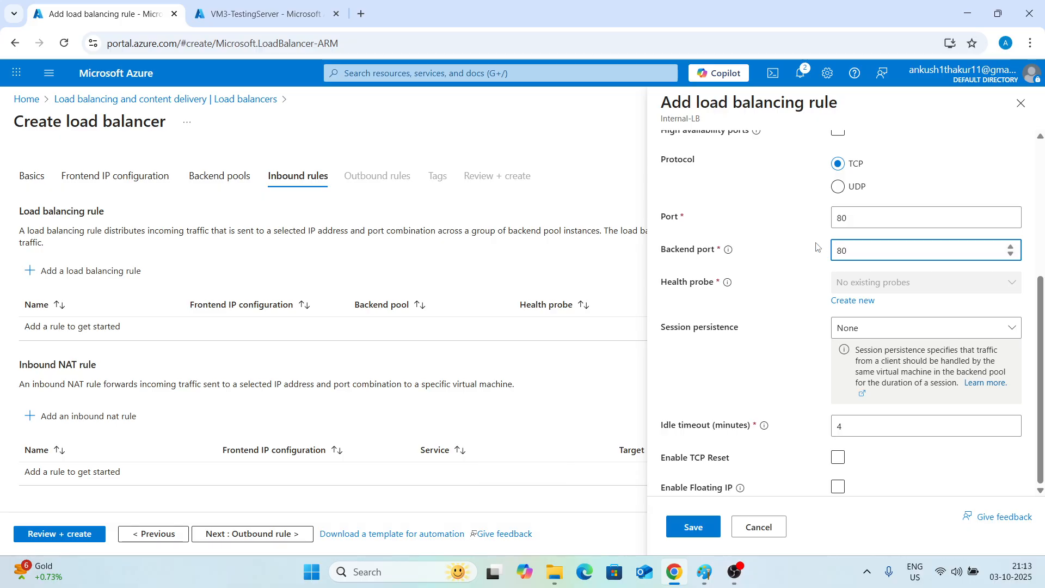
# Create a health probe named HealthProbe for the rule and save the load balancing rule.
pyautogui.click(853, 301)
pyautogui.write('HealthProbe')
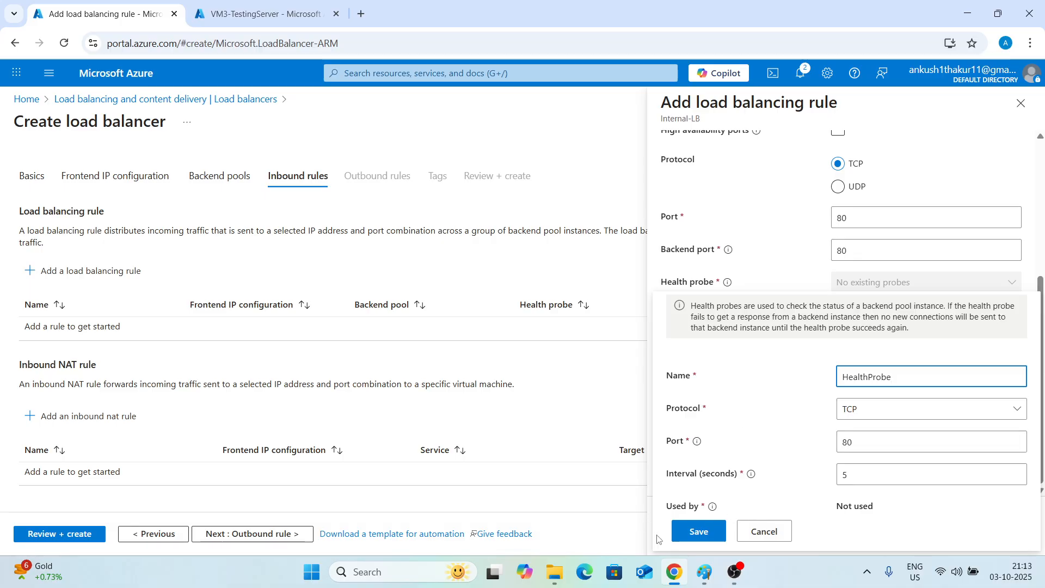
pyautogui.click(695, 536)
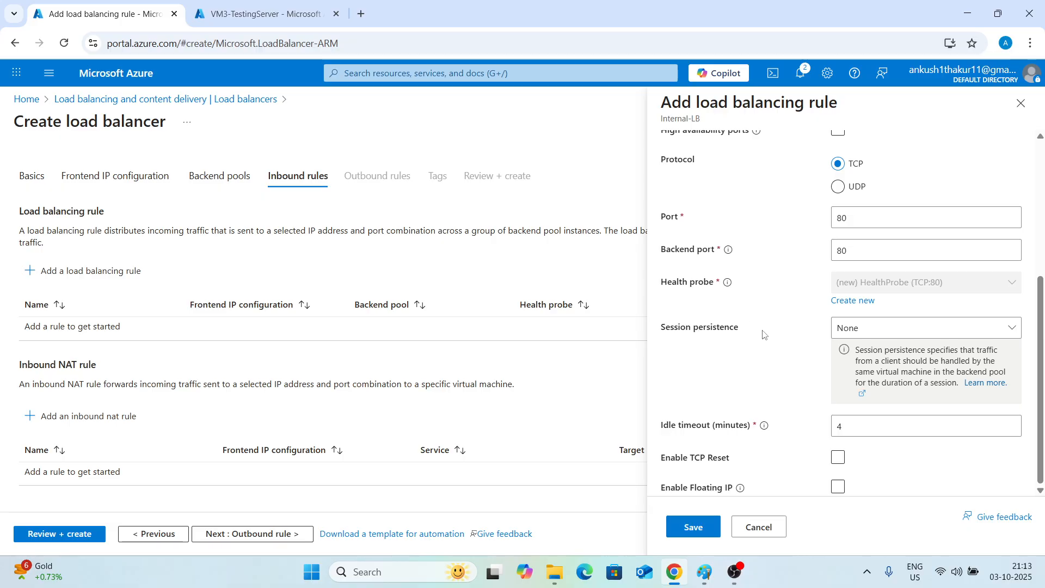
pyautogui.click(687, 529)
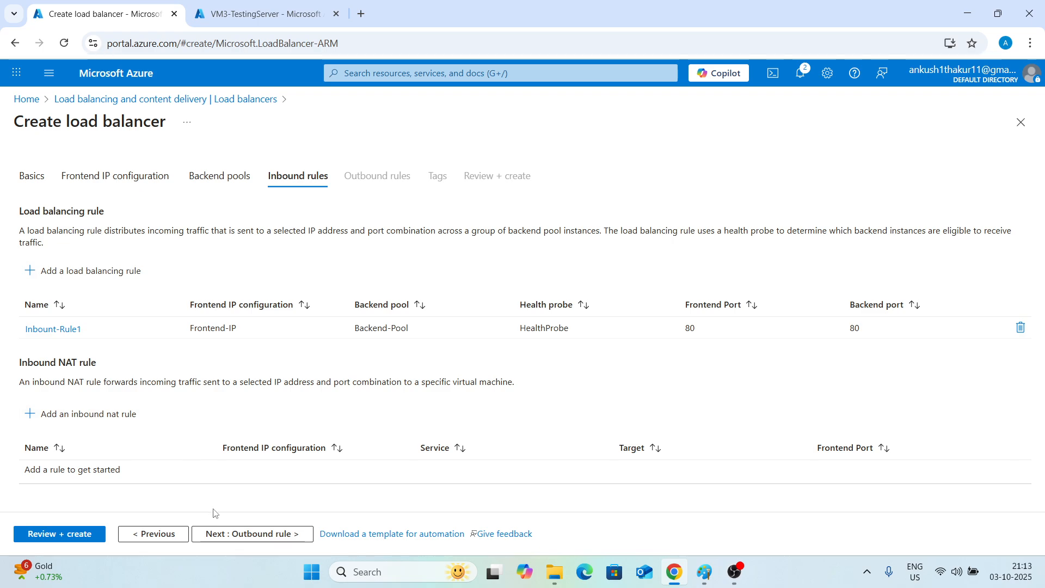
# Skip the outbound rules, review the configuration, create the load balancer and open the deployed resource.
pyautogui.click(250, 534)
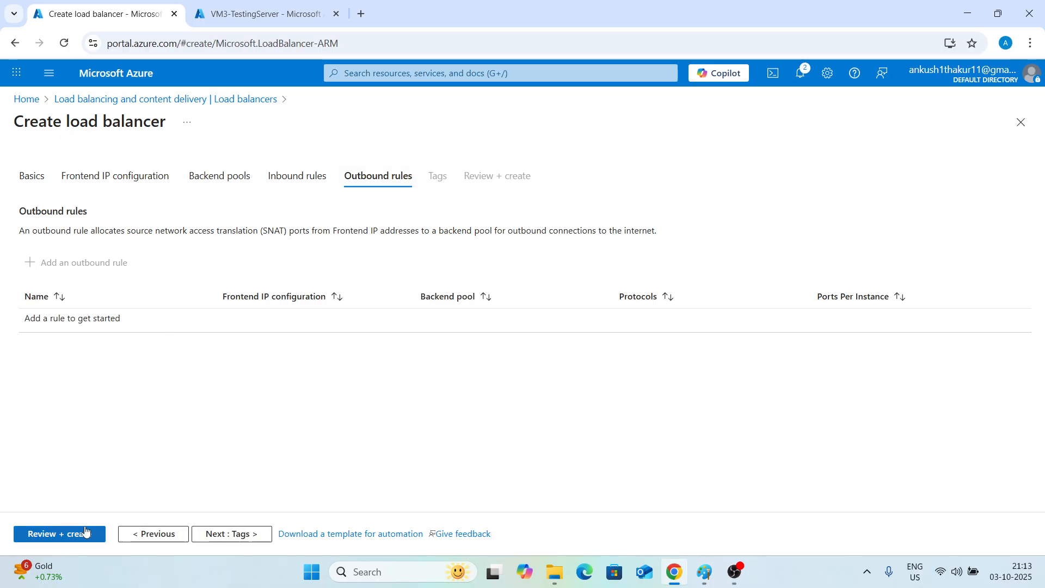
pyautogui.click(61, 537)
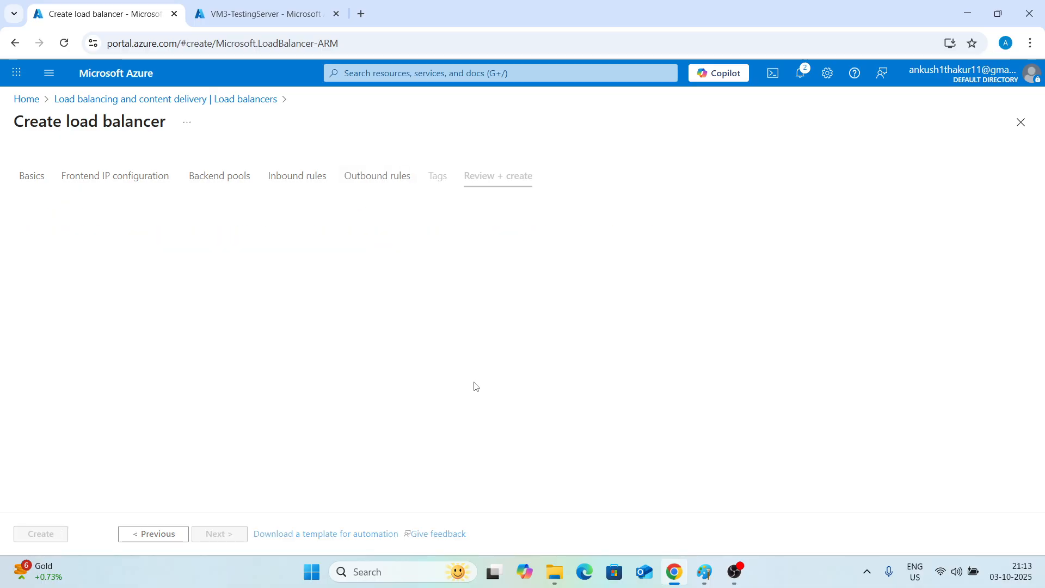
pyautogui.click(49, 536)
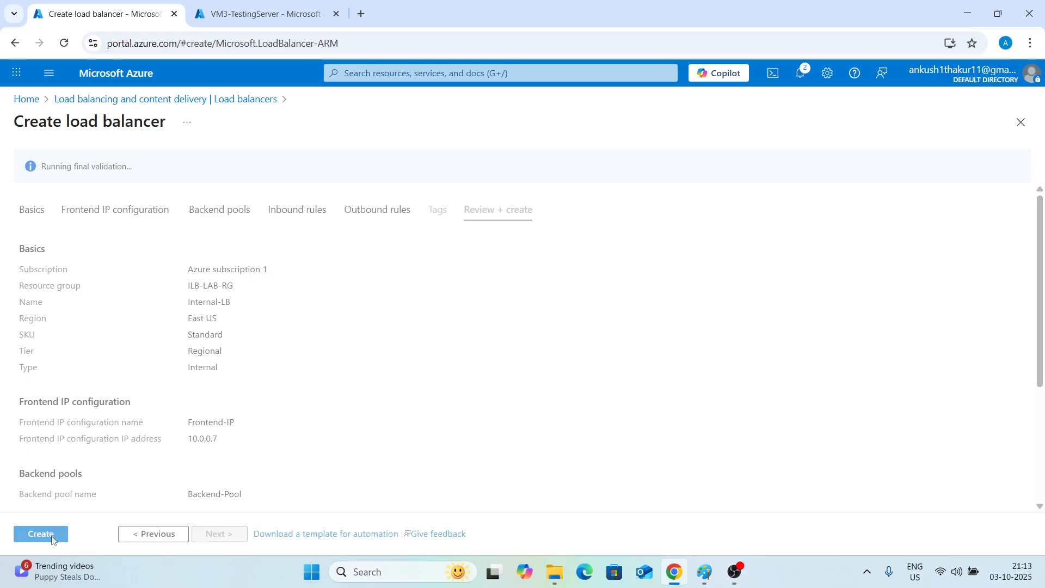
pyautogui.scroll(-4, 67, 459)
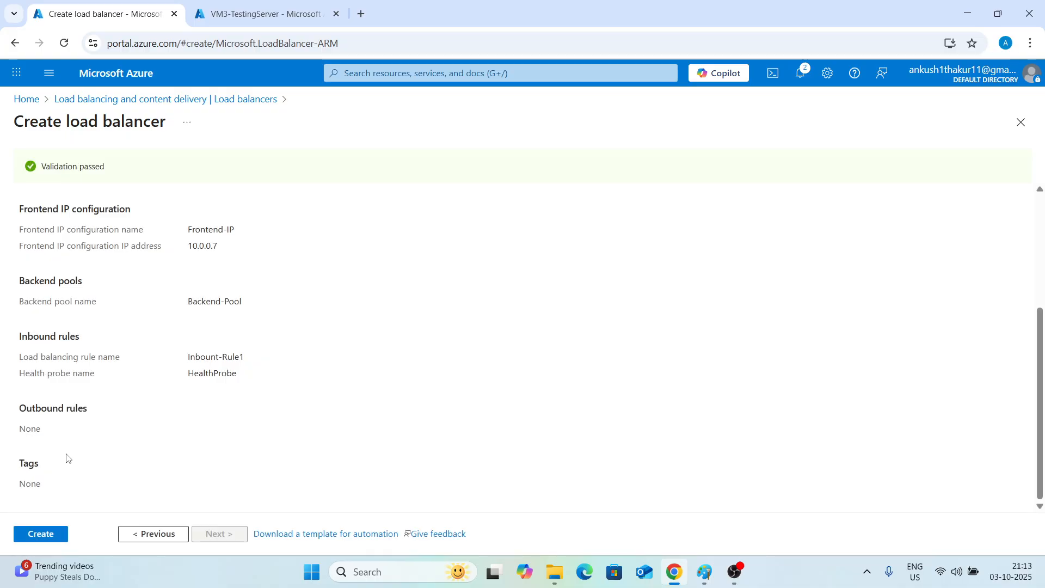
pyautogui.click(56, 533)
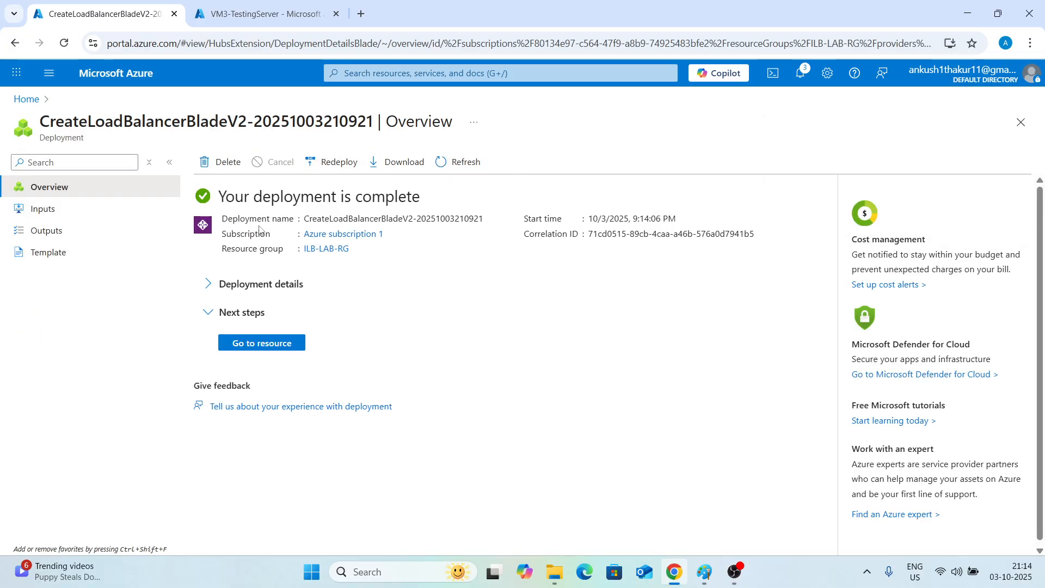
pyautogui.click(243, 349)
# Copy VM3-TestingServer's public IP address and start a Remote Desktop connection to 52.255.239.178.
pyautogui.click(266, 15)
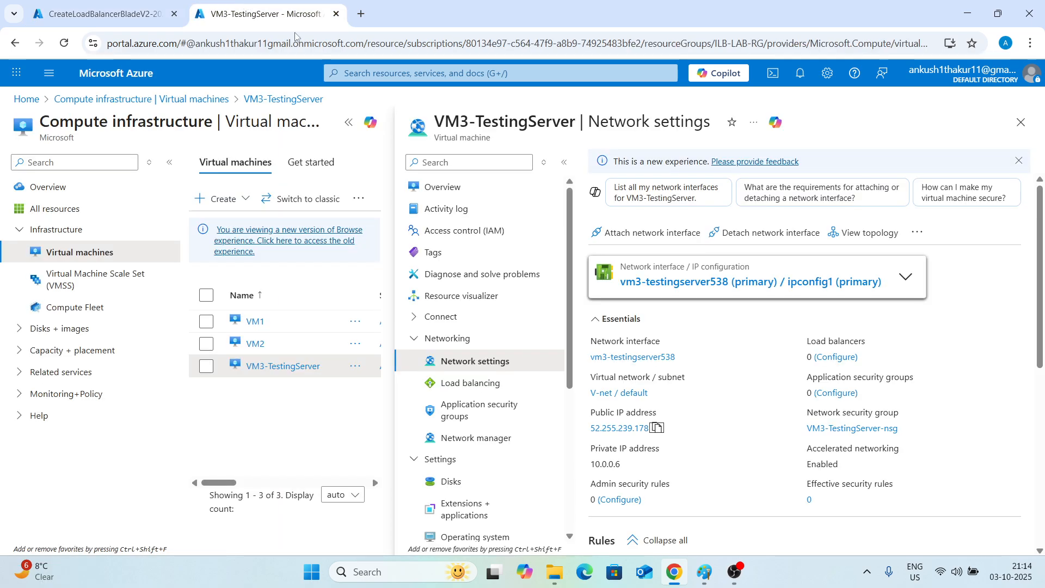
pyautogui.click(657, 428)
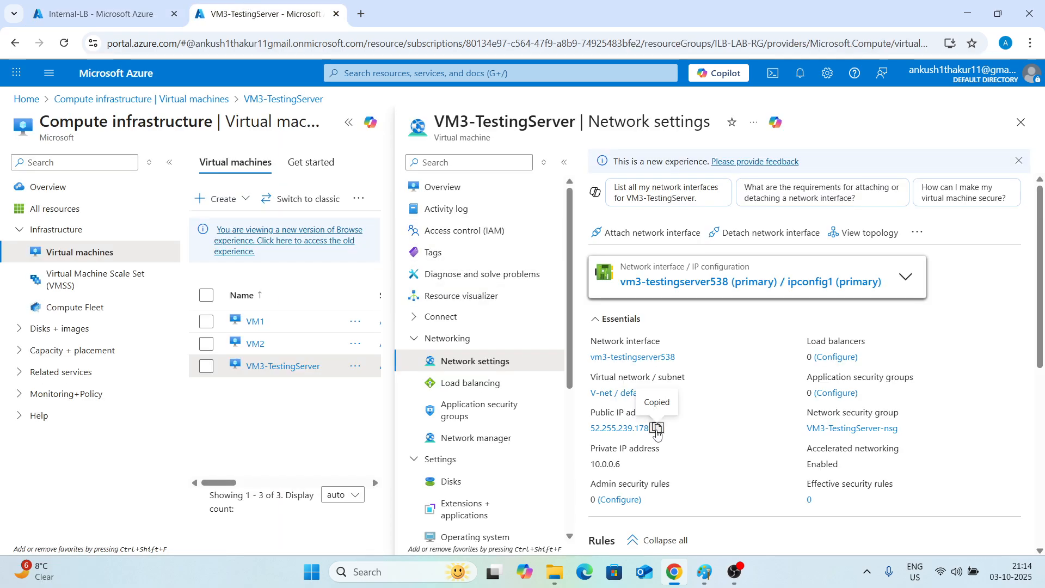
pyautogui.press('super+r')
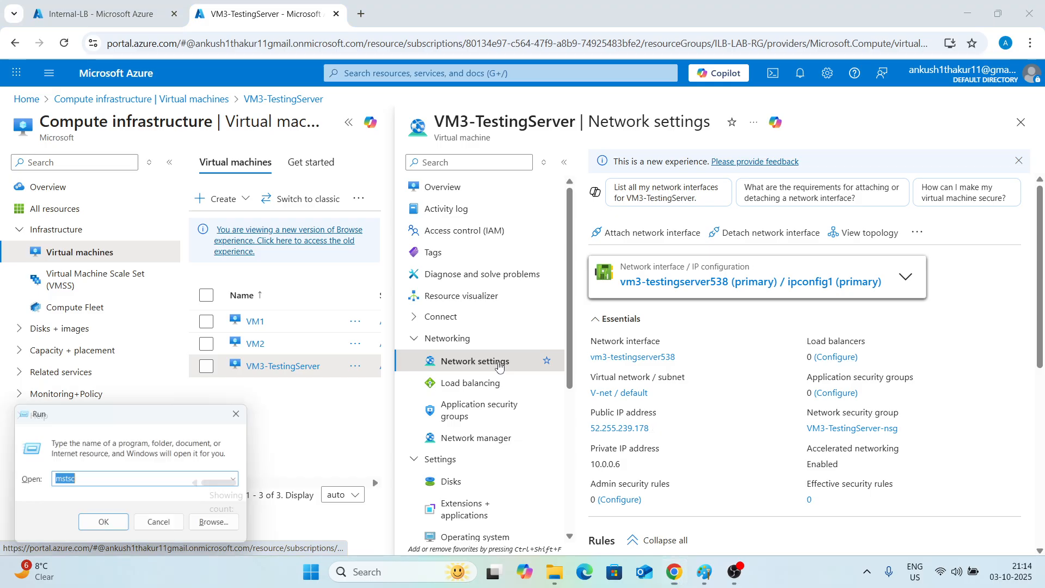
pyautogui.press('Return')
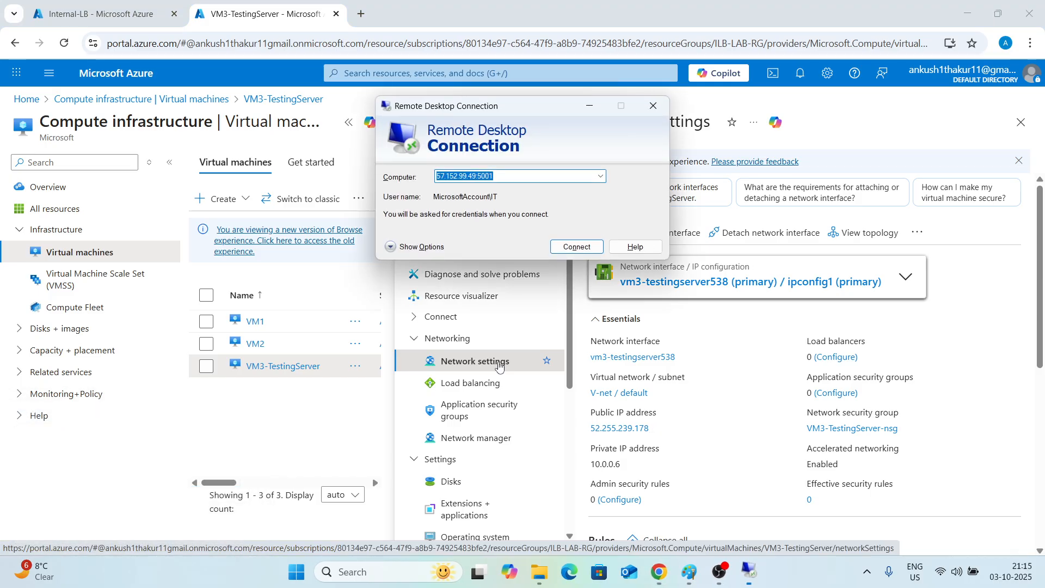
pyautogui.hotkey('ctrl', 'v')
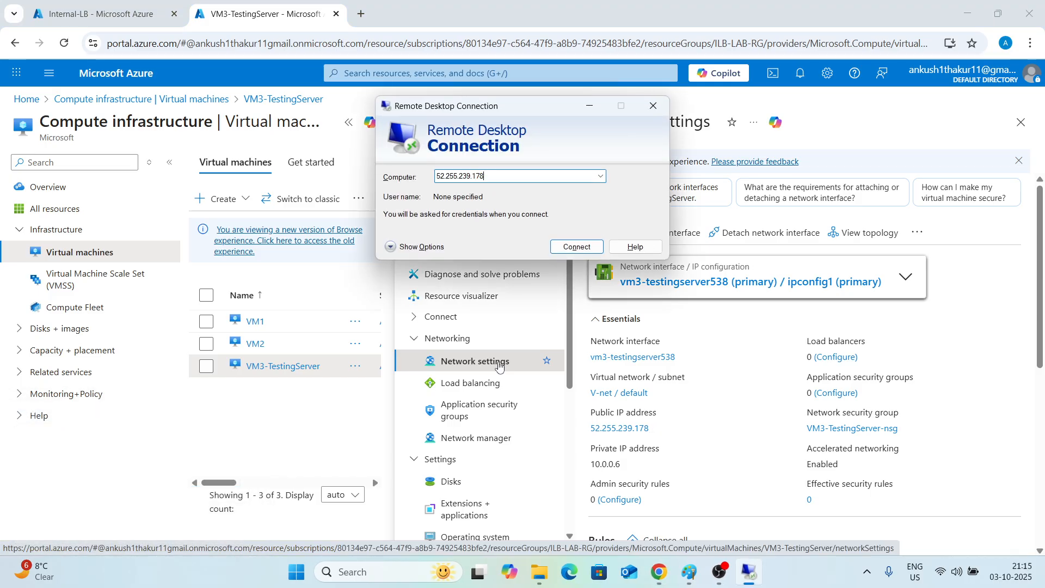
pyautogui.click(576, 248)
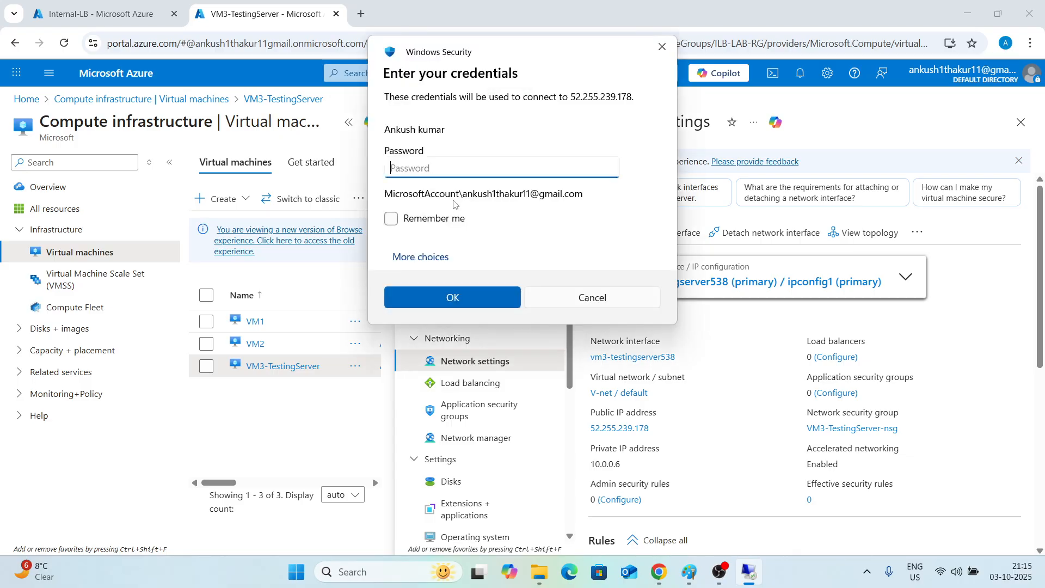
# Sign in to the remote server with a different account, using the user name IT and the account password, and accept the connection.
pyautogui.click(421, 257)
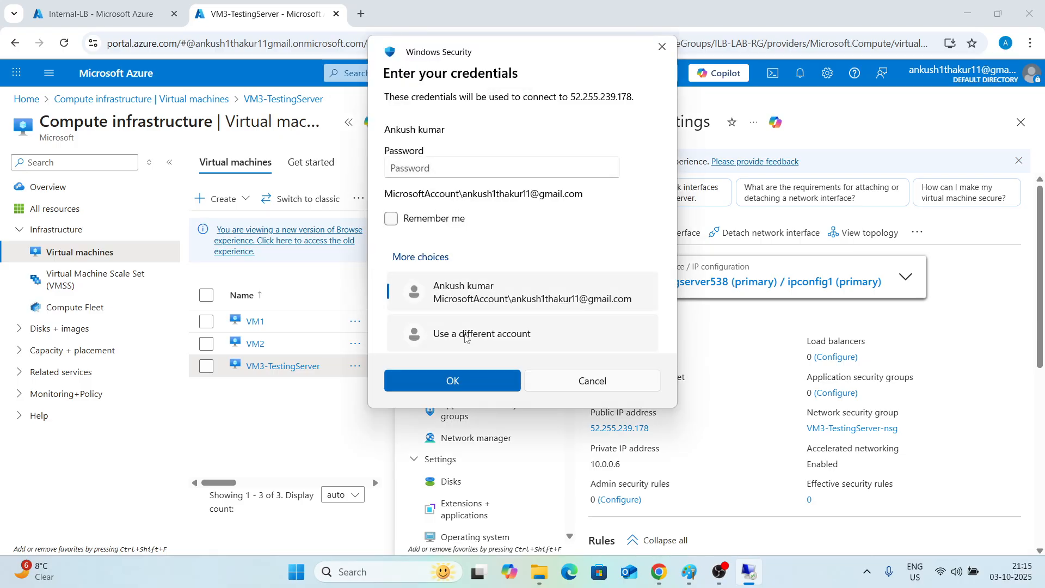
pyautogui.click(466, 337)
pyautogui.write('IT')
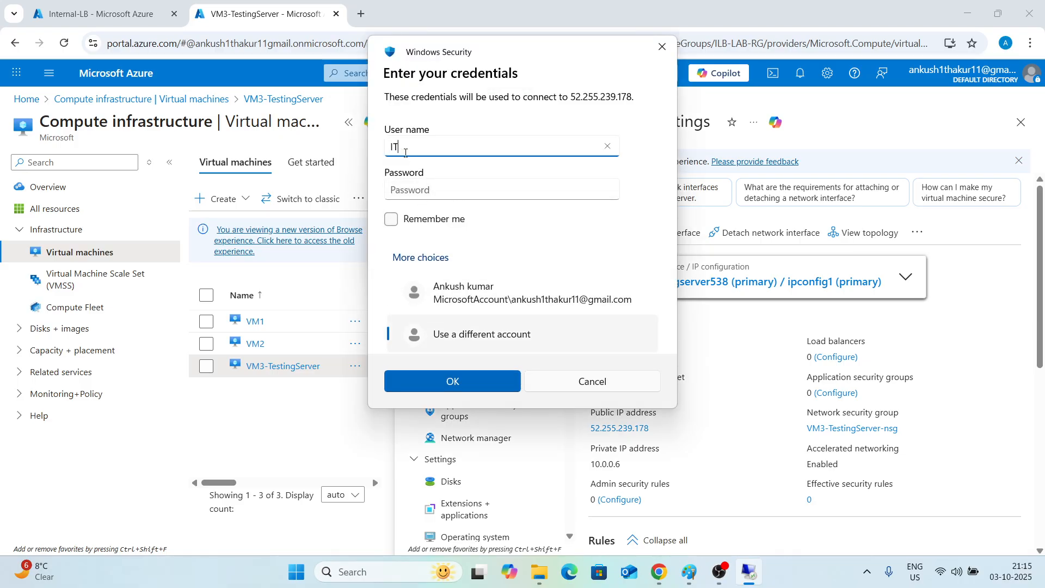
pyautogui.click(415, 184)
pyautogui.write('******')
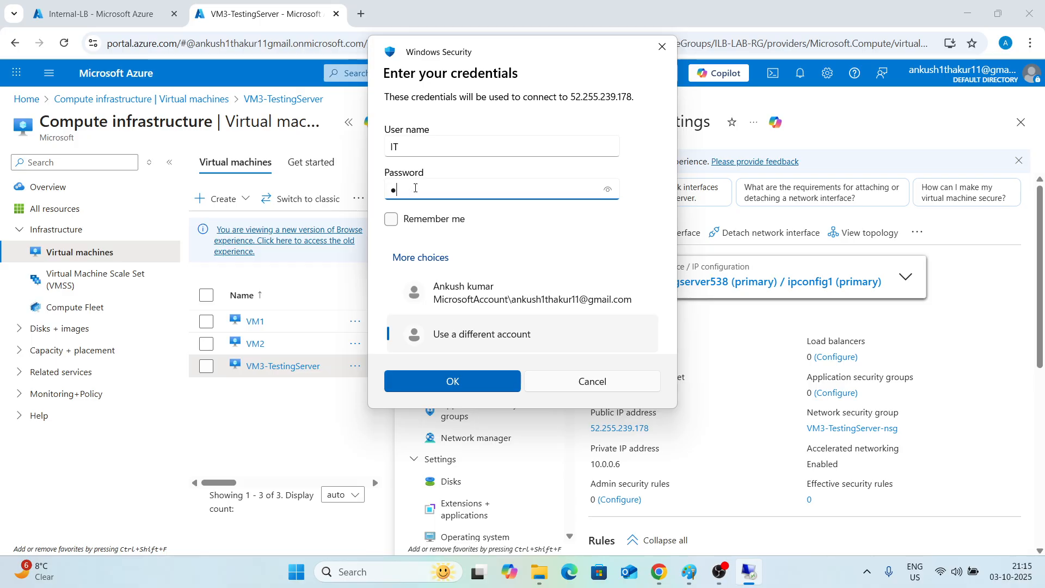
pyautogui.write('******')
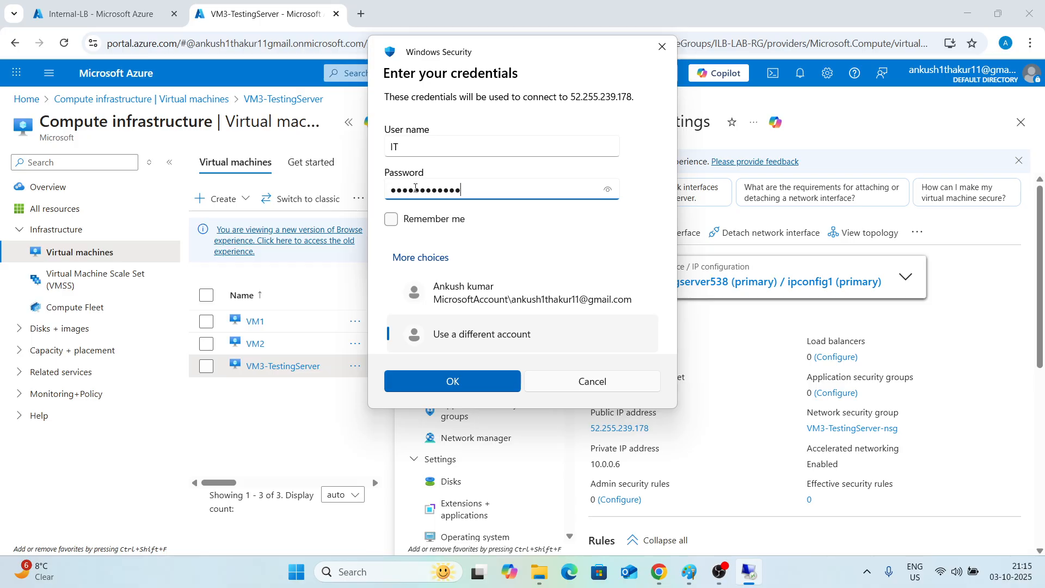
pyautogui.click(433, 383)
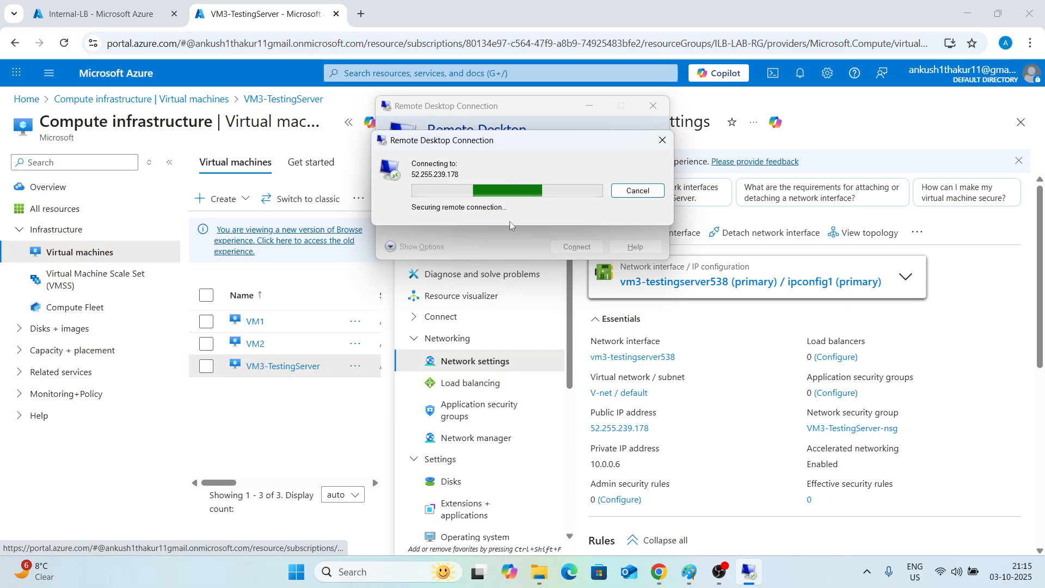
pyautogui.click(570, 295)
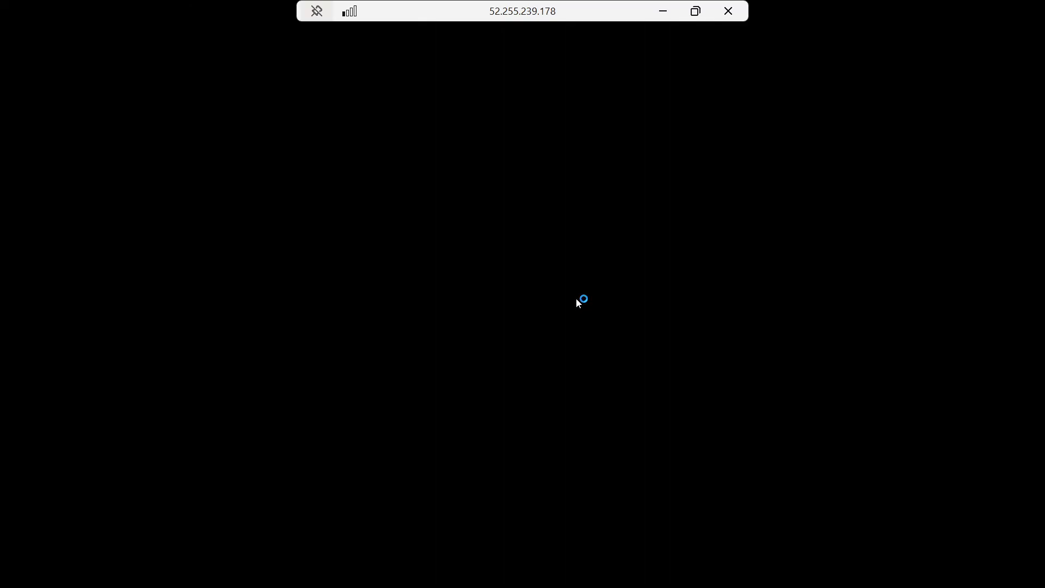
# Leave the remote session to look up VM1's private IP address in its network settings, and return to the session.
pyautogui.click(695, 11)
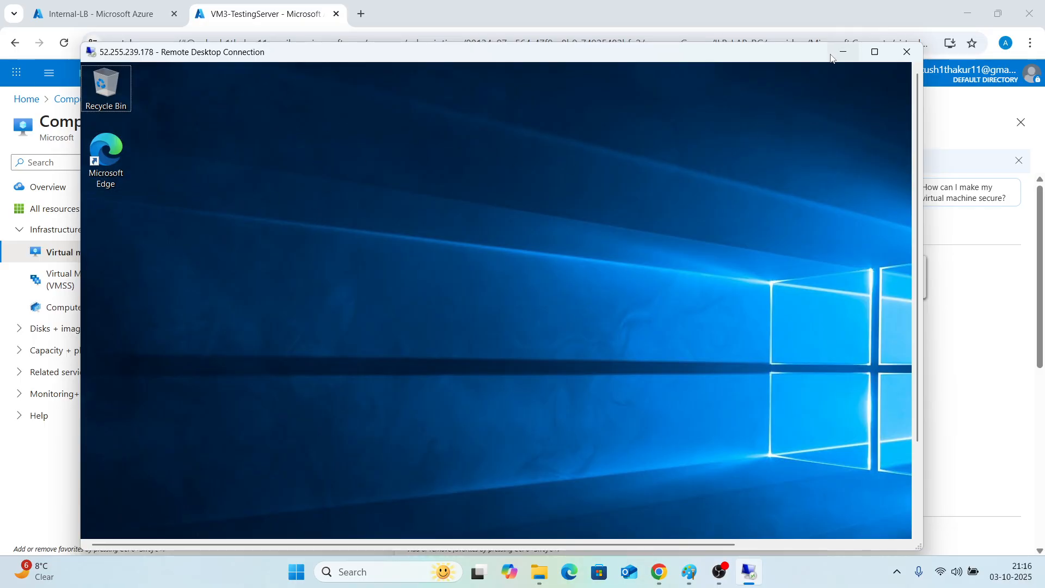
pyautogui.click(843, 52)
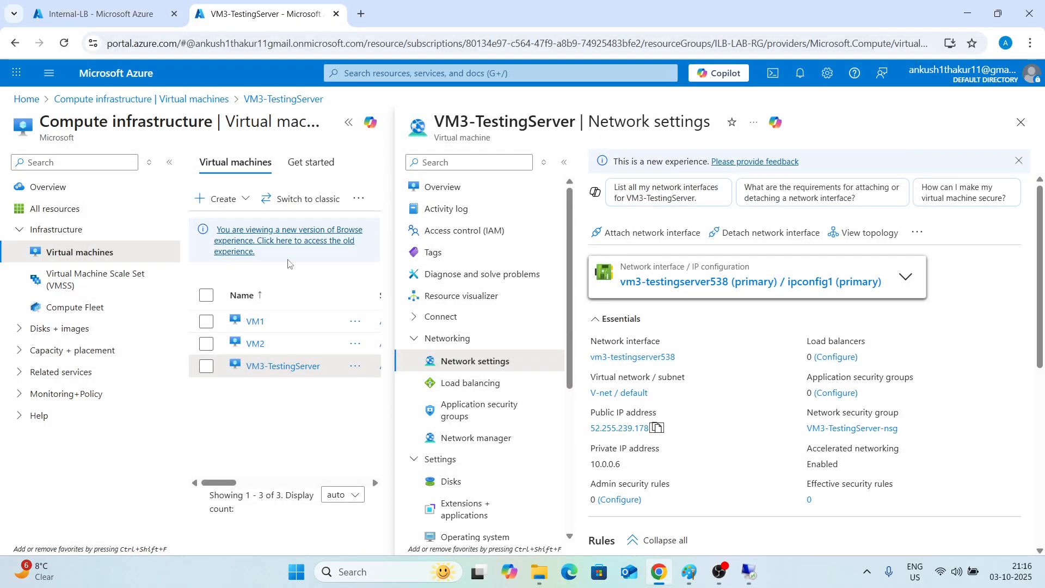
pyautogui.click(255, 321)
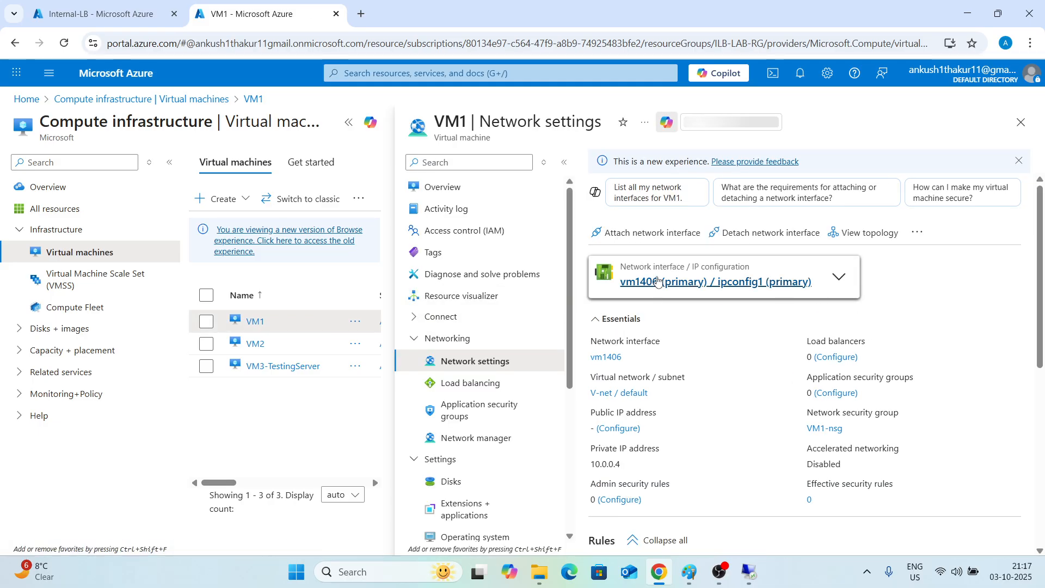
pyautogui.scroll(-3, 702, 377)
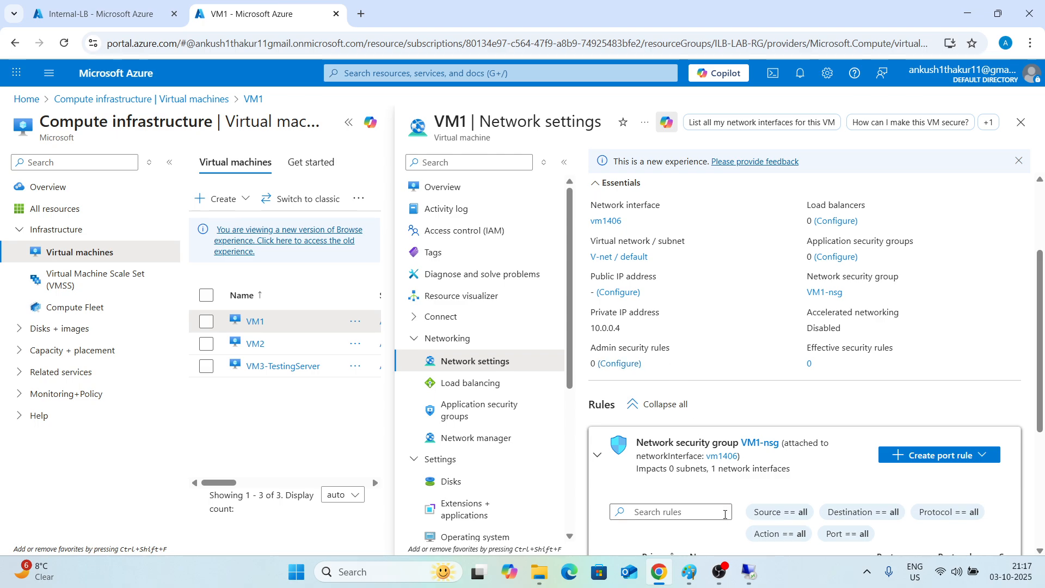
pyautogui.moveTo(747, 581)
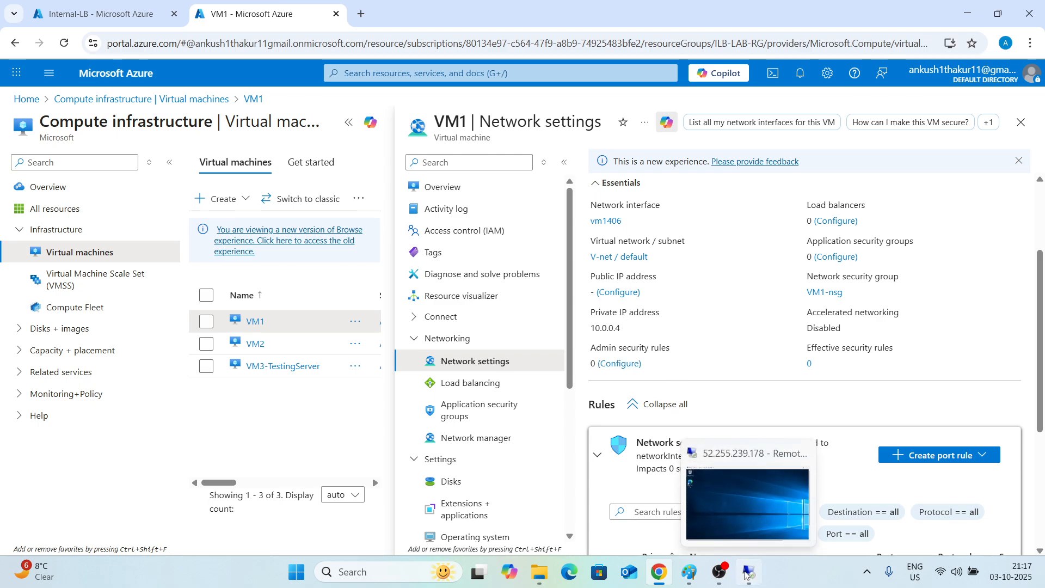
pyautogui.click(746, 569)
pyautogui.press('super+r')
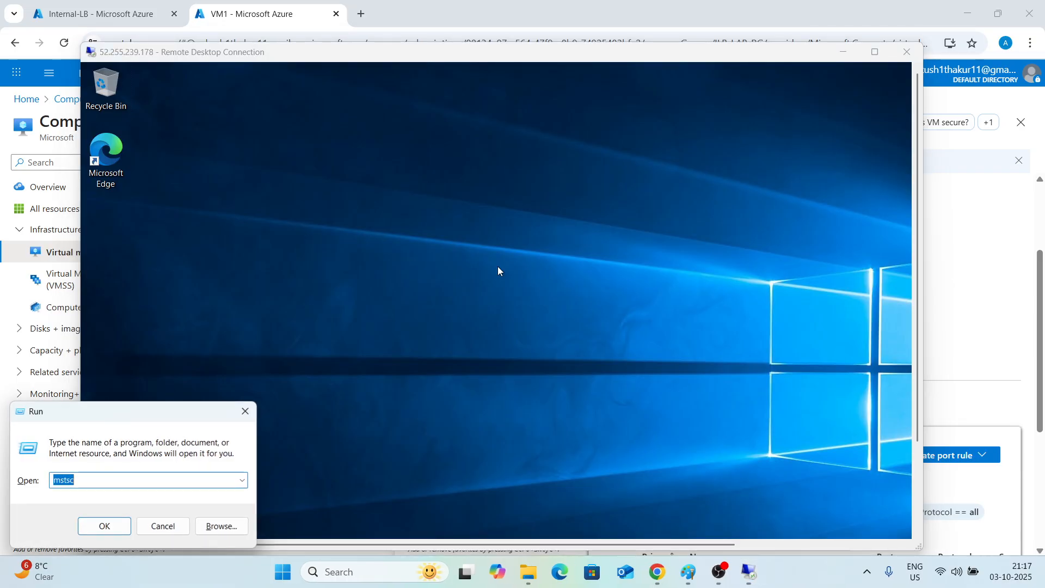
pyautogui.click(254, 406)
pyautogui.press('super+r')
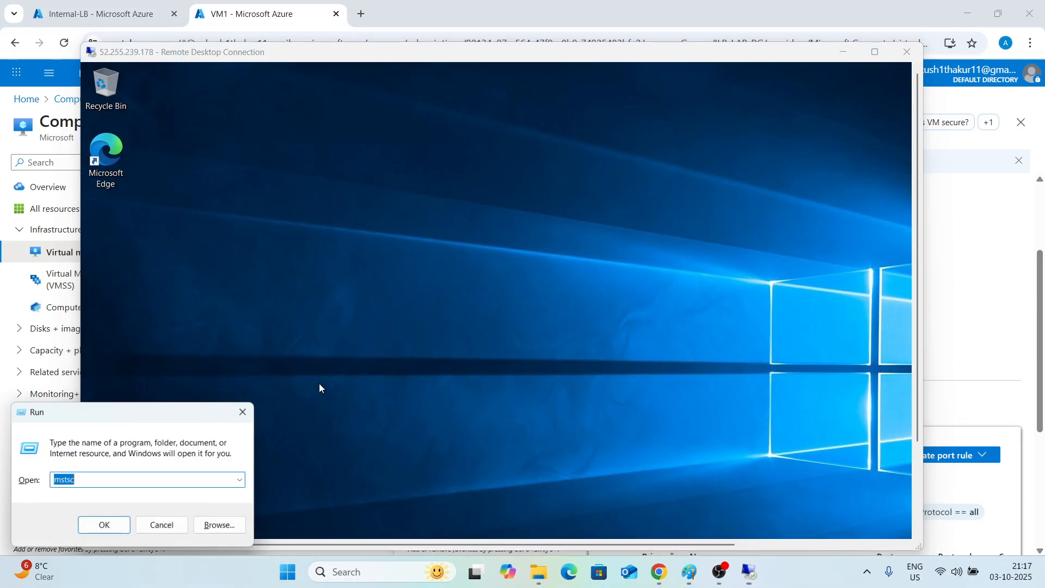
pyautogui.click(240, 414)
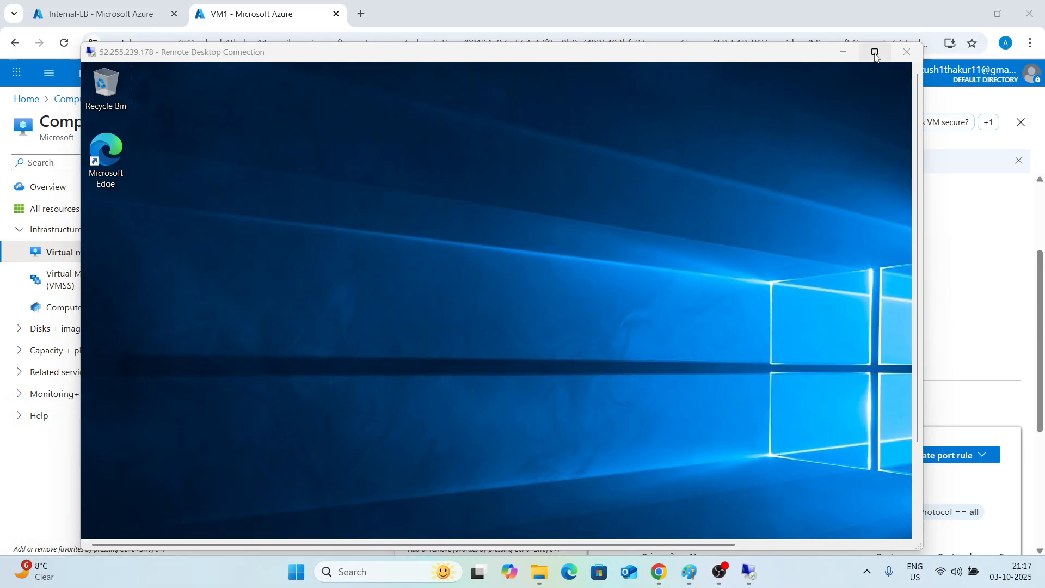
# Show the remote session full screen and launch Remote Desktop Connection (mstsc) inside it.
pyautogui.click(875, 53)
pyautogui.press('super+r')
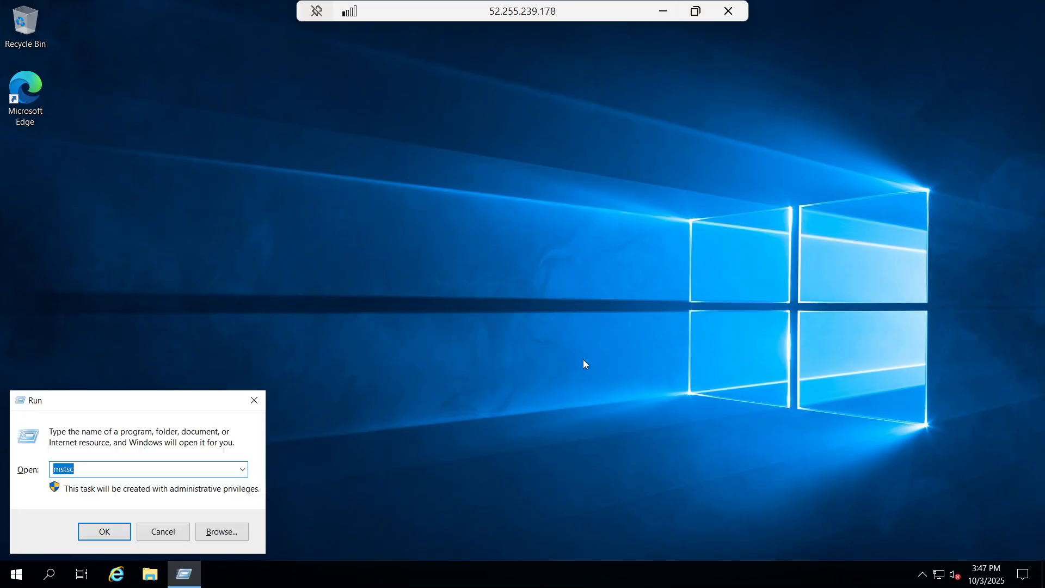
pyautogui.press('Return')
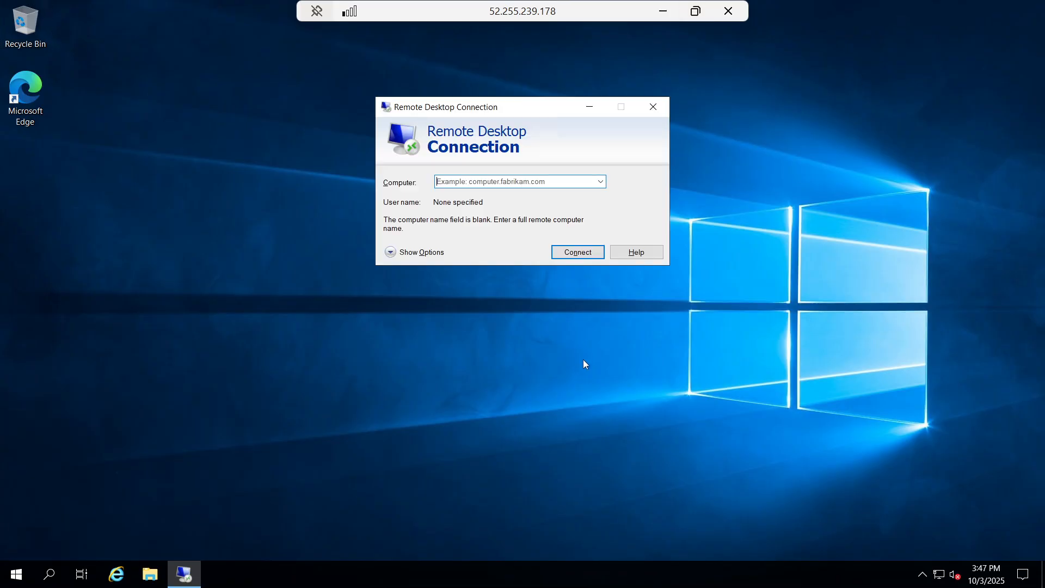
pyautogui.write('52.255.239.178')
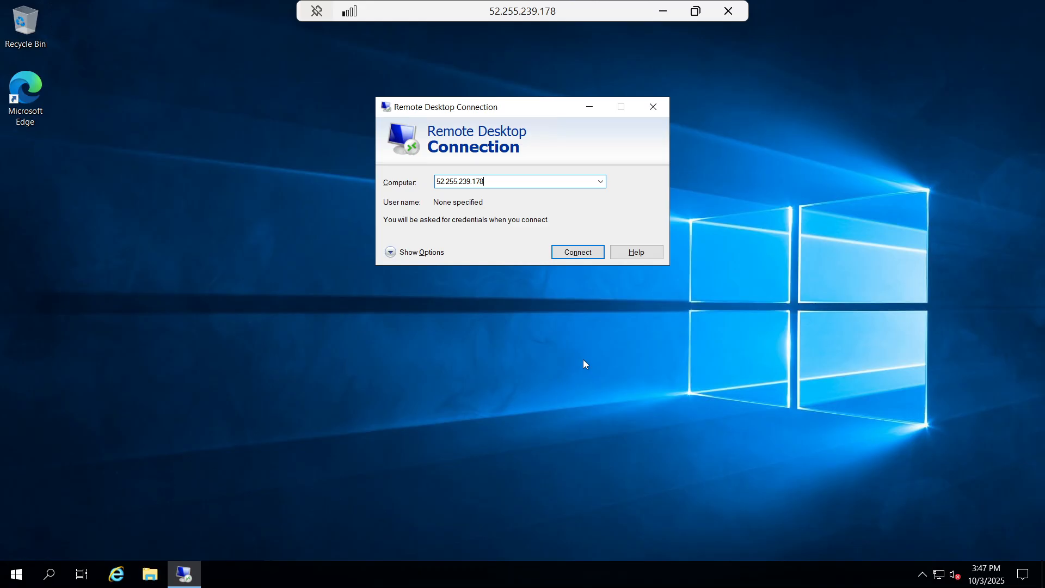
pyautogui.press('BackSpace')
pyautogui.press('BackSpace')
pyautogui.press('BackSpace')
pyautogui.press('BackSpace')
pyautogui.press('BackSpace')
pyautogui.press('BackSpace')
pyautogui.press('BackSpace')
pyautogui.press('BackSpace')
pyautogui.press('BackSpace')
pyautogui.press('BackSpace')
pyautogui.press('BackSpace')
pyautogui.press('BackSpace')
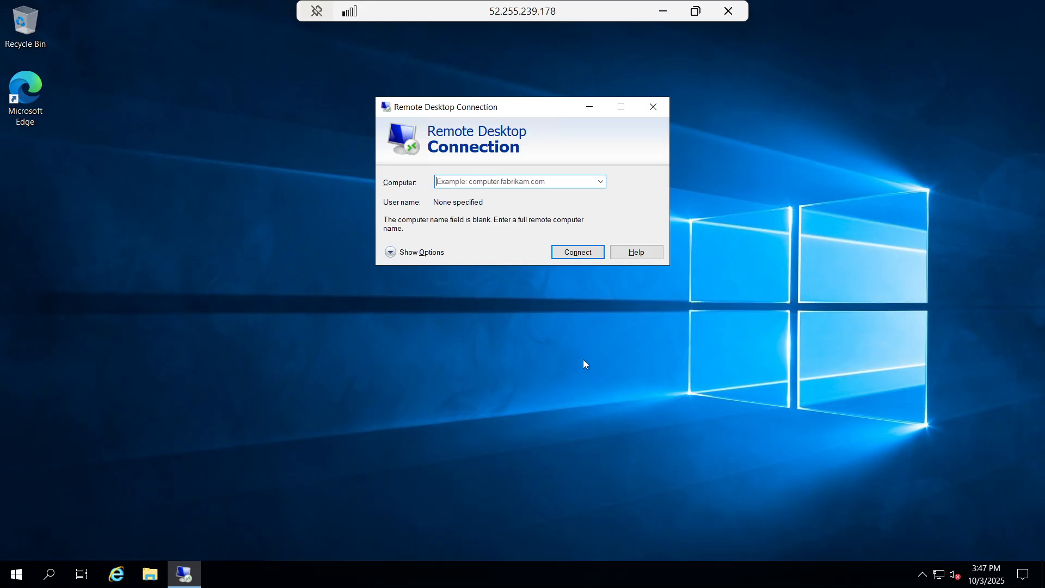
# Start a Remote Desktop connection from the testing server to VM1 at 10.0.0.4.
pyautogui.write('10')
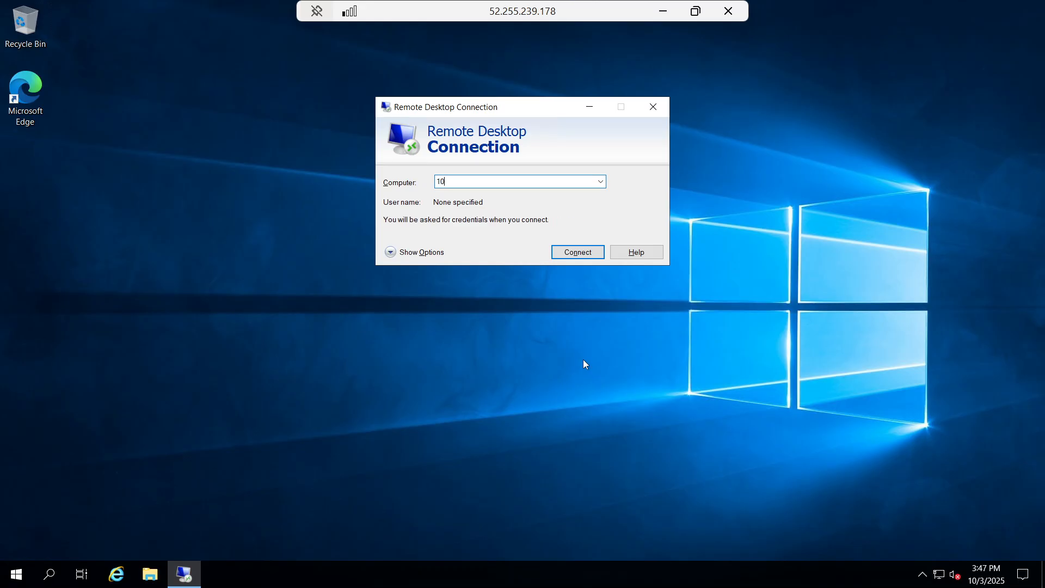
pyautogui.write('.0.0.4')
pyautogui.press('Return')
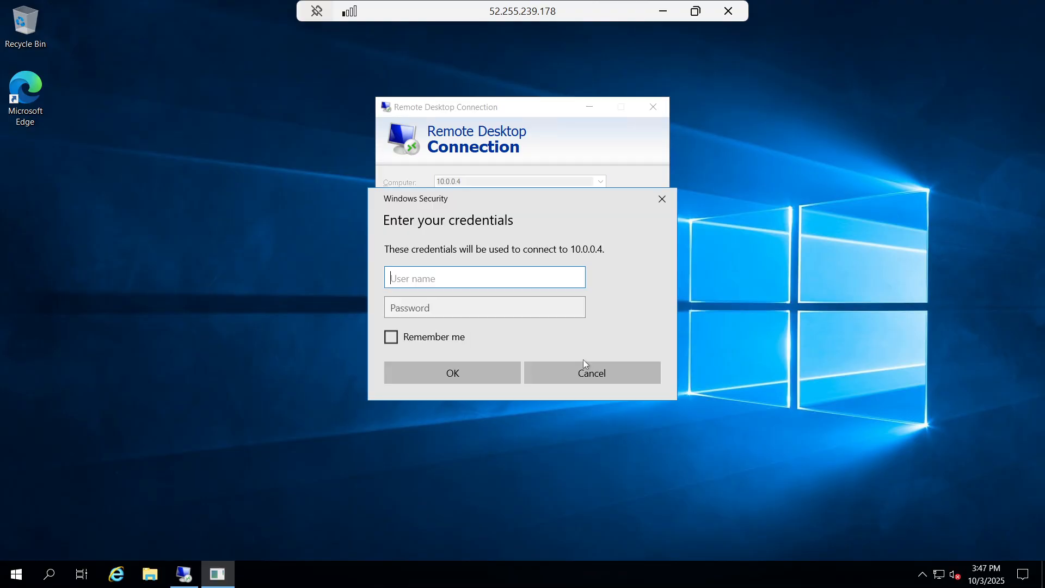
# Sign in to VM1 with the user name IT and the account password, and accept the untrusted certificate.
pyautogui.write('IT')
pyautogui.click(468, 309)
pyautogui.write('********')
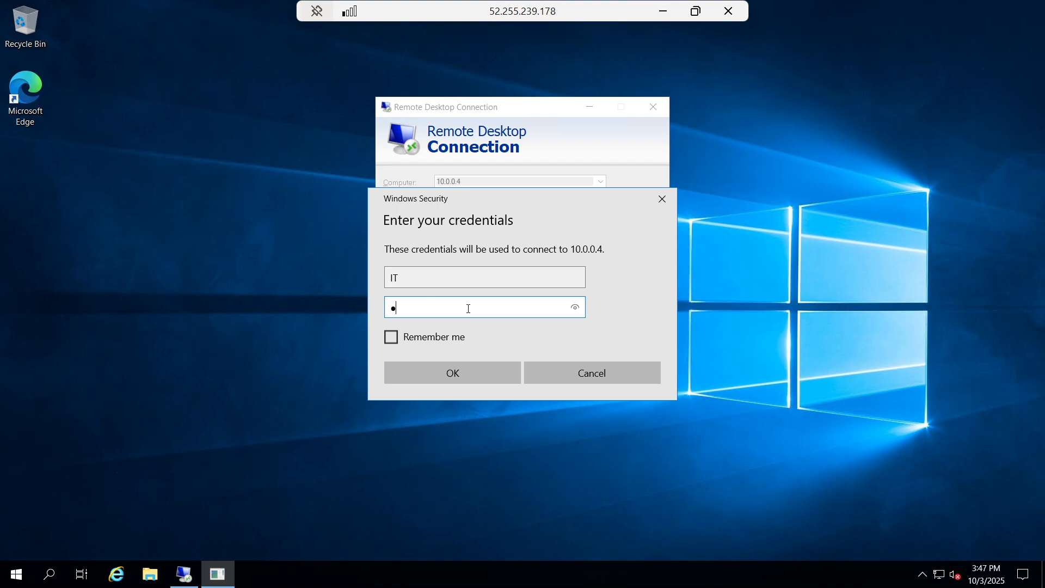
pyautogui.write('****')
pyautogui.click(469, 375)
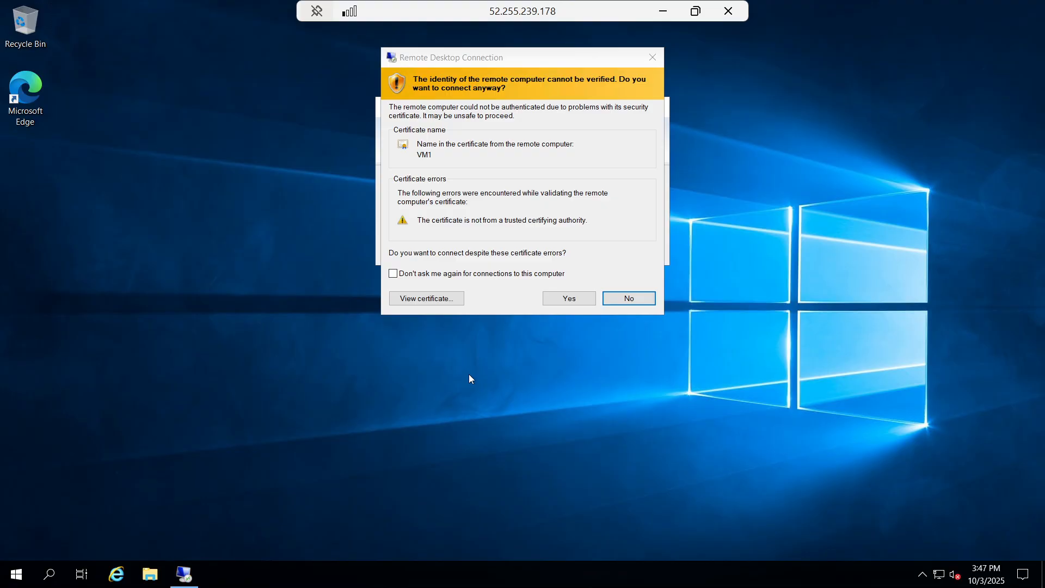
pyautogui.click(569, 299)
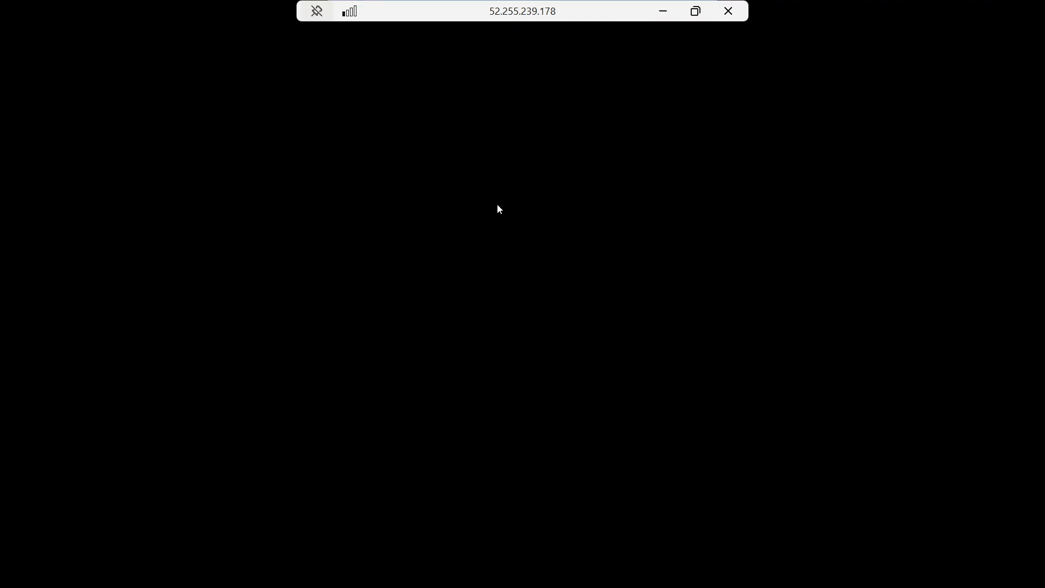
# Show both remote sessions in windows, and enlarge and reposition the 10.0.0.4 window inside the 52.255.239.178 session.
pyautogui.click(696, 11)
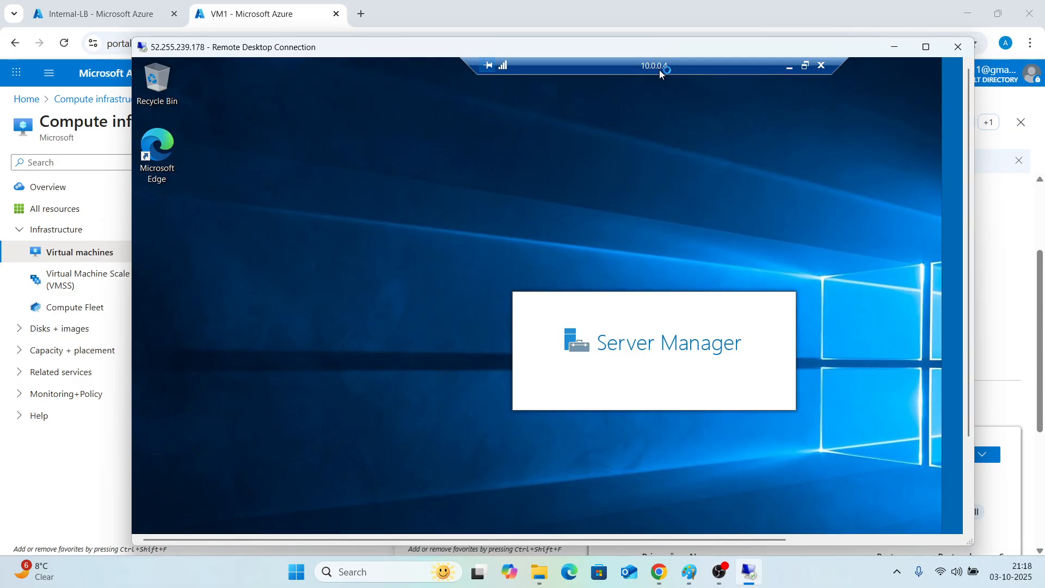
pyautogui.click(807, 66)
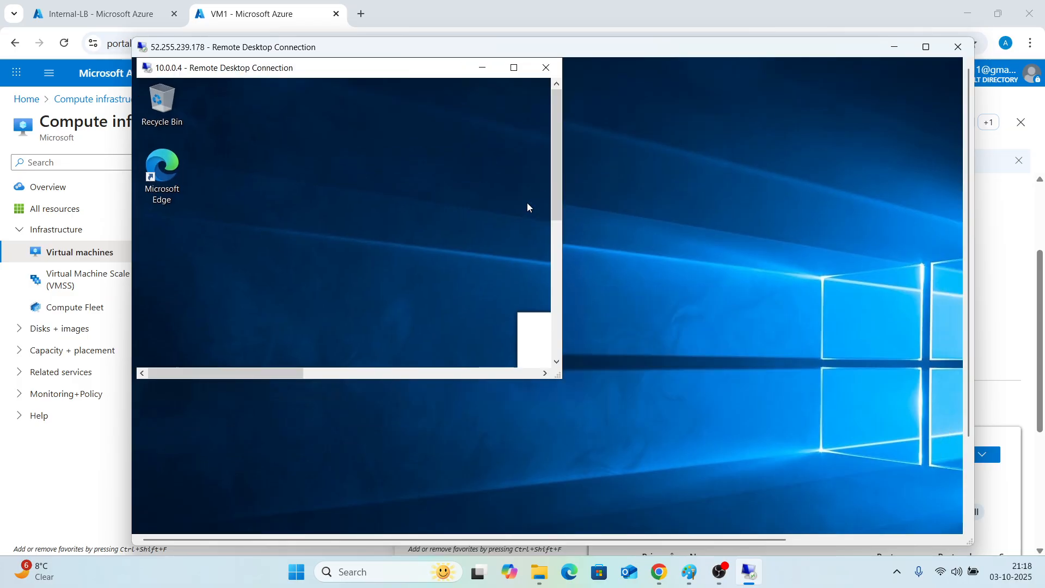
pyautogui.moveTo(417, 110); pyautogui.dragTo(509, 148)
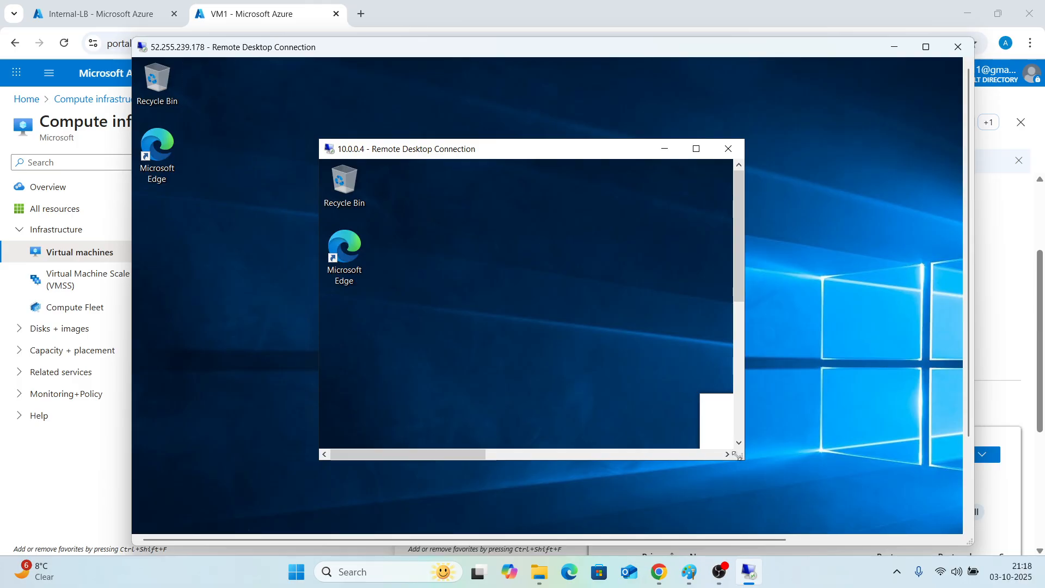
pyautogui.moveTo(738, 456); pyautogui.dragTo(938, 519)
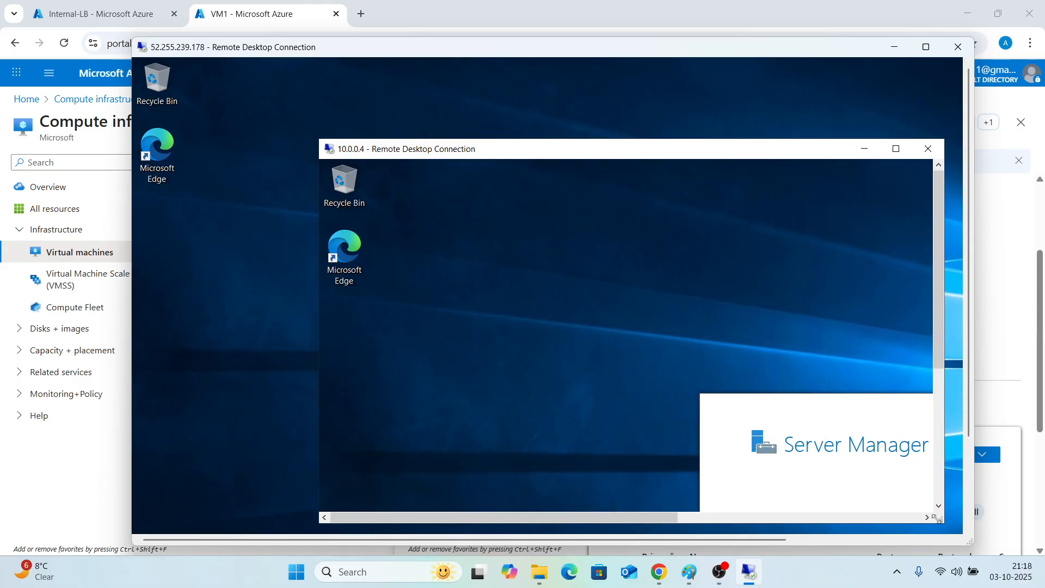
pyautogui.moveTo(718, 146); pyautogui.dragTo(573, 89)
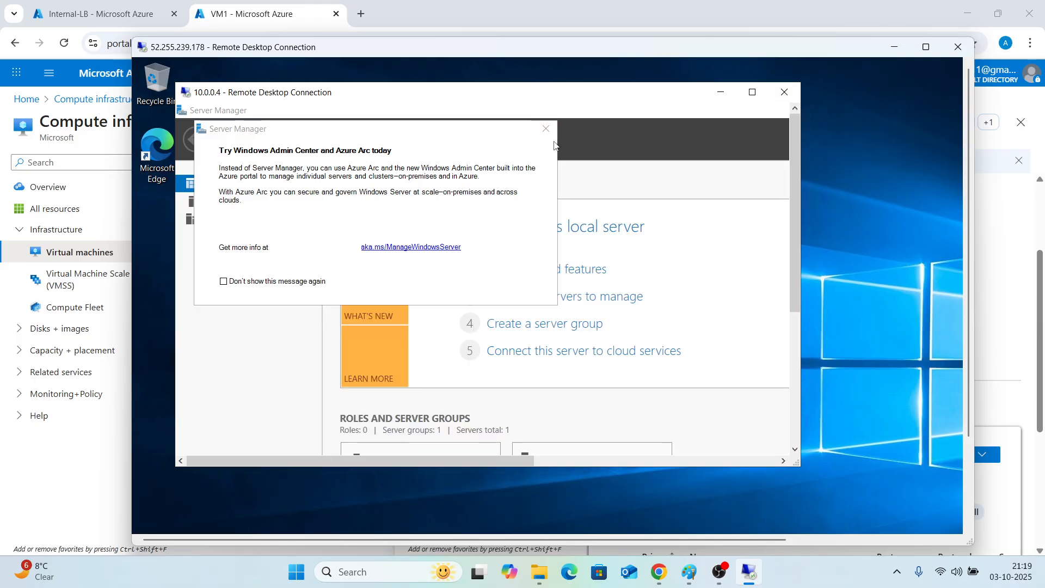
# Dismiss the Windows Admin Center notice in Server Manager and display both remote sessions full screen.
pyautogui.click(546, 128)
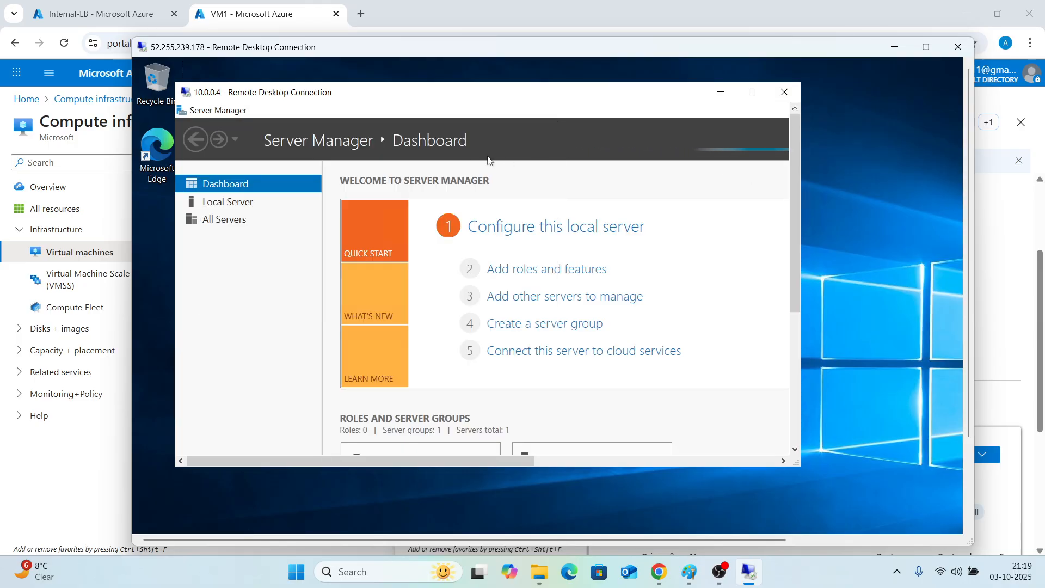
pyautogui.click(746, 95)
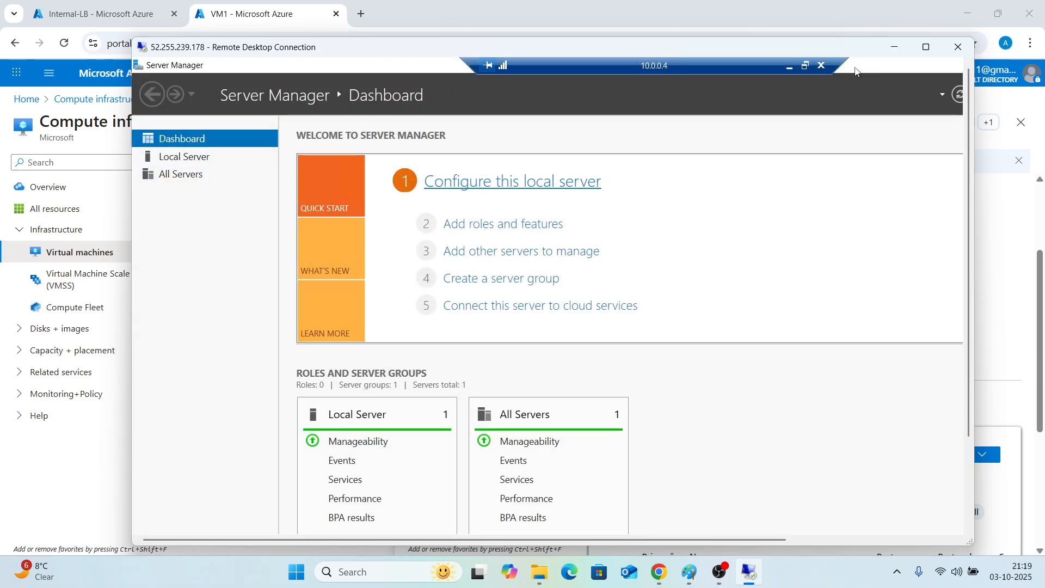
pyautogui.click(926, 48)
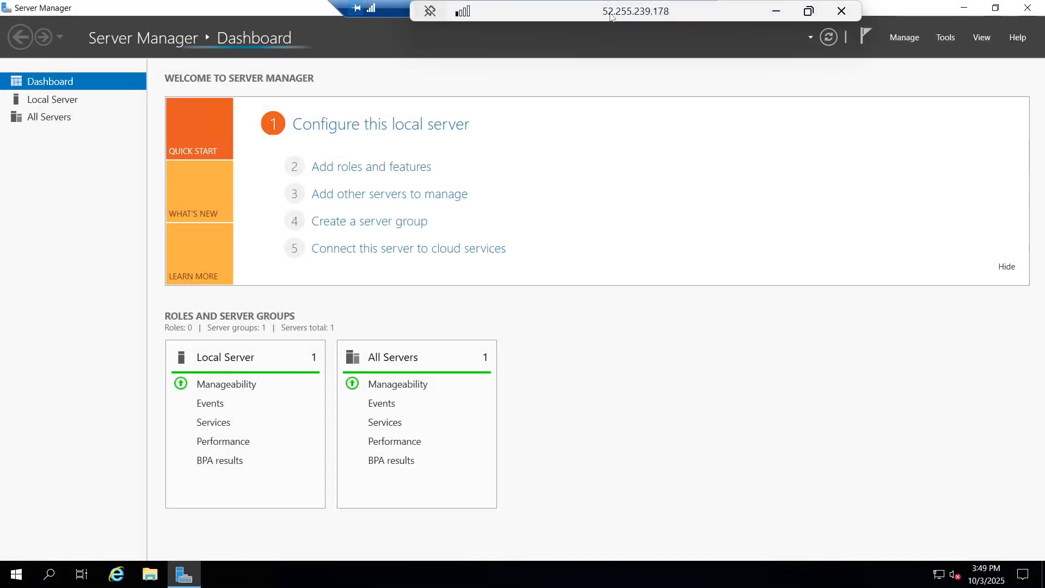
# Close Server Manager on VM1, find and reopen it by searching for "server", and dismiss its Windows Admin Center notice.
pyautogui.click(1026, 9)
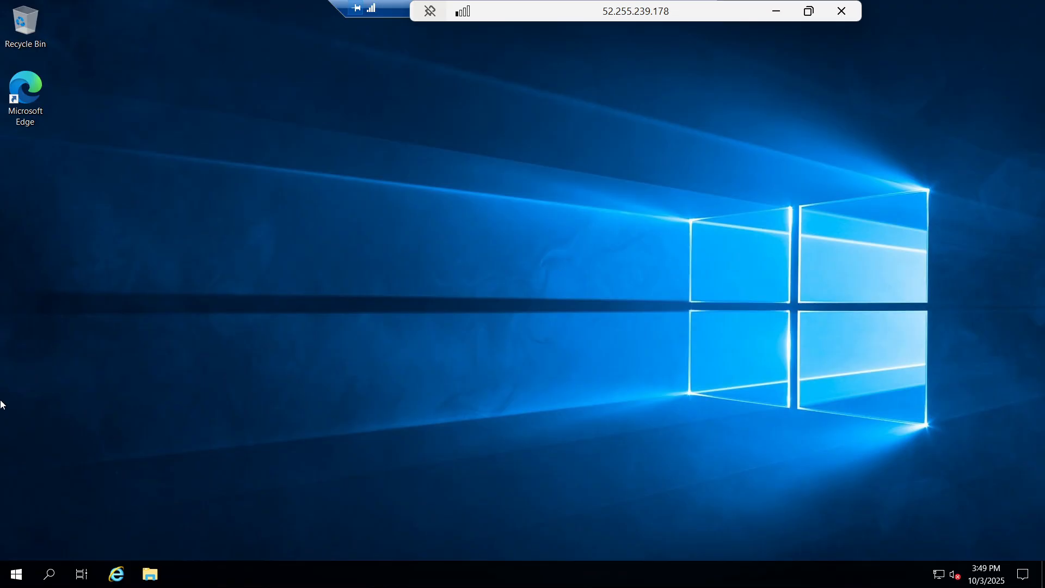
pyautogui.click(16, 574)
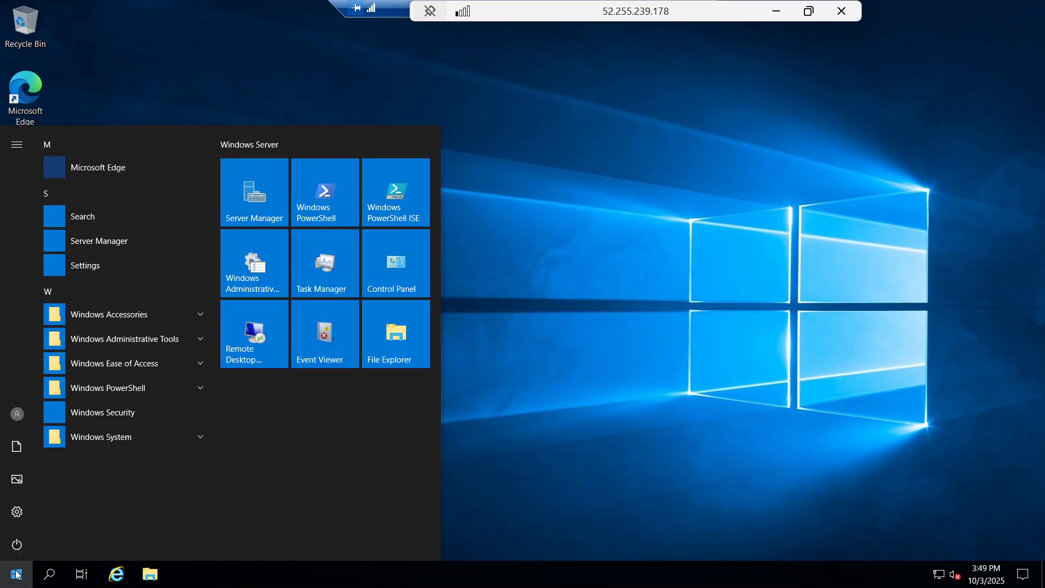
pyautogui.click(16, 574)
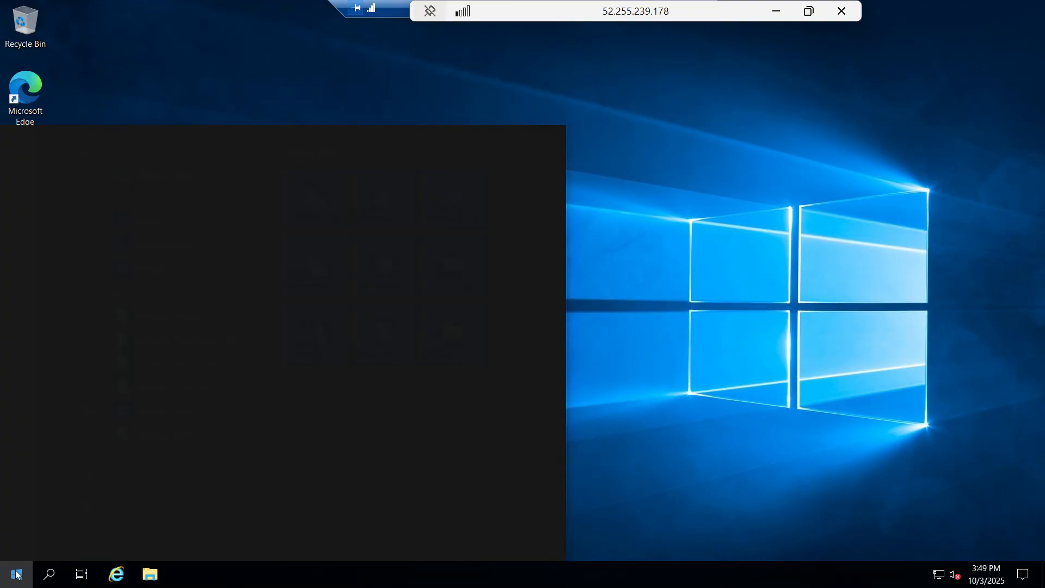
pyautogui.write('server')
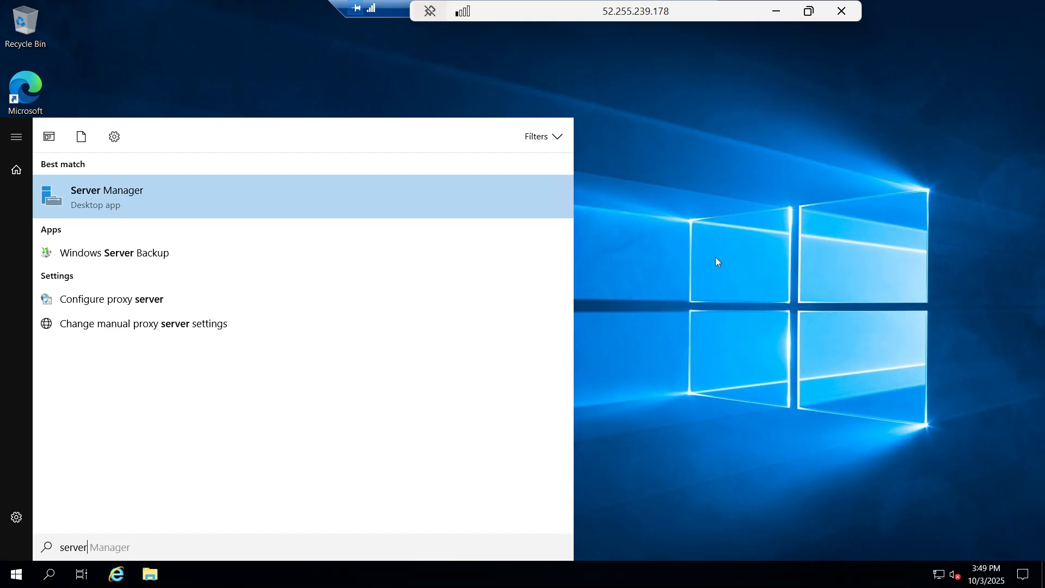
pyautogui.press('Return')
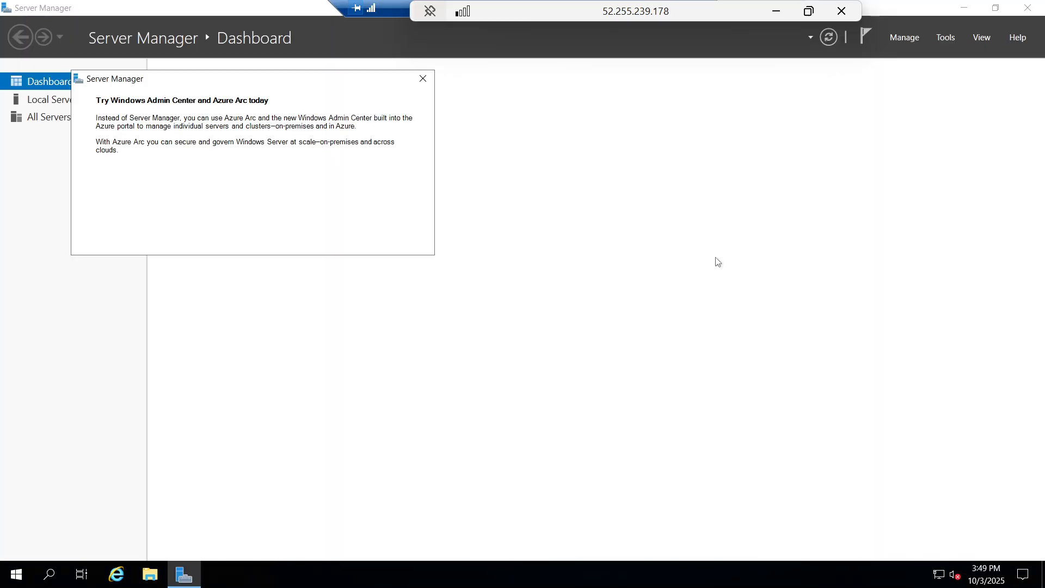
pyautogui.click(420, 81)
# Start adding roles and features on VM1, keep role-based installation and the selected server, and proceed to the server roles.
pyautogui.click(343, 168)
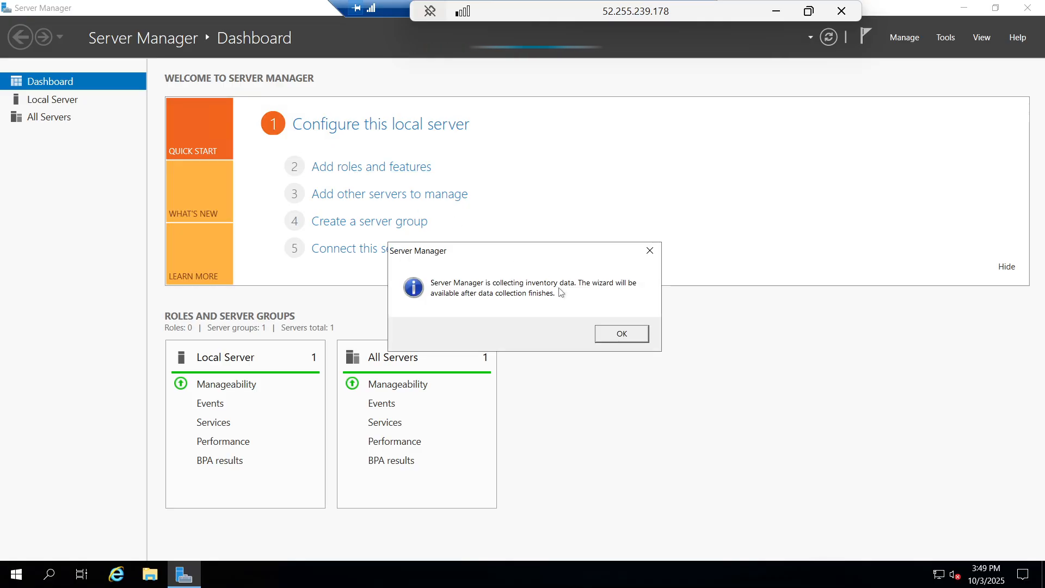
pyautogui.click(621, 333)
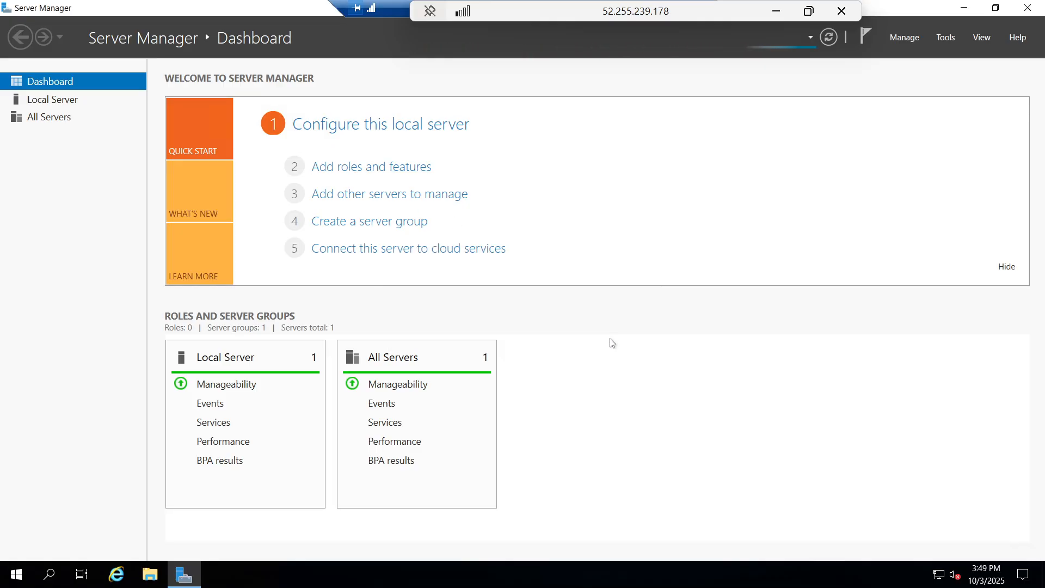
pyautogui.click(809, 11)
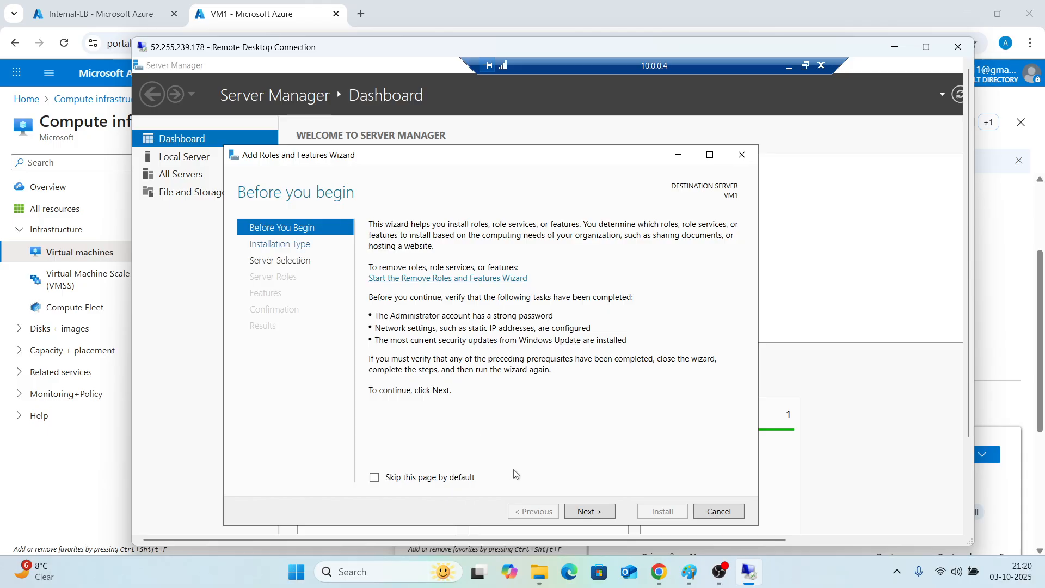
pyautogui.click(586, 512)
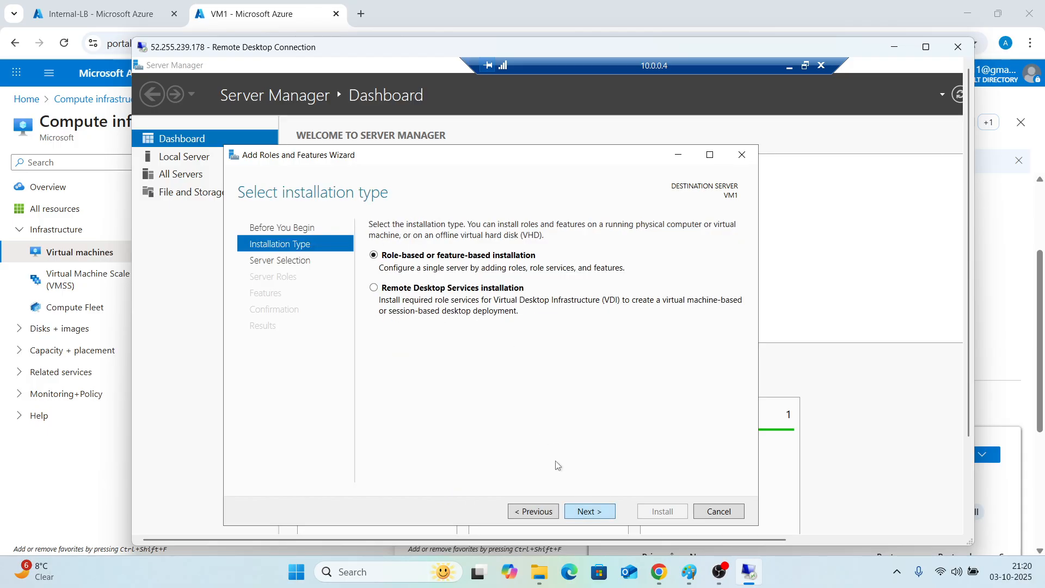
pyautogui.click(585, 512)
pyautogui.click(586, 513)
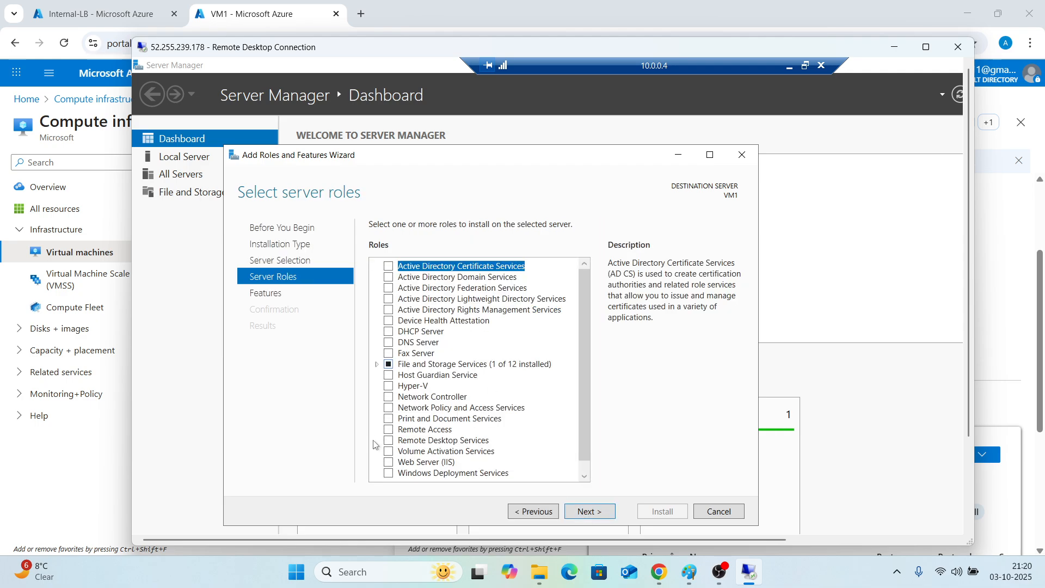
# Select the Web Server (IIS) role with its management tools for VM1, keep the default features and role services, and proceed to confirmation.
pyautogui.click(389, 463)
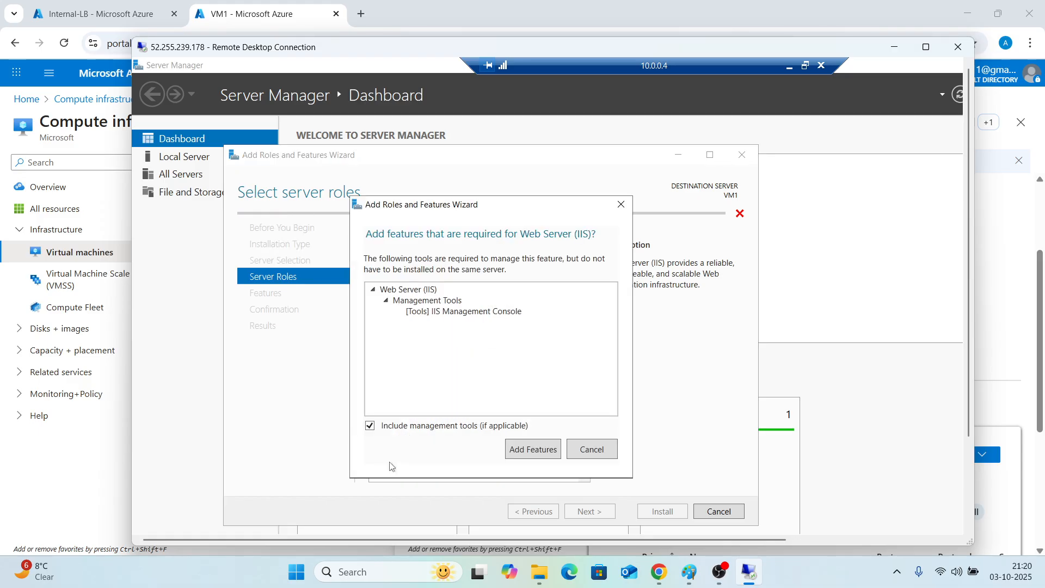
pyautogui.click(538, 448)
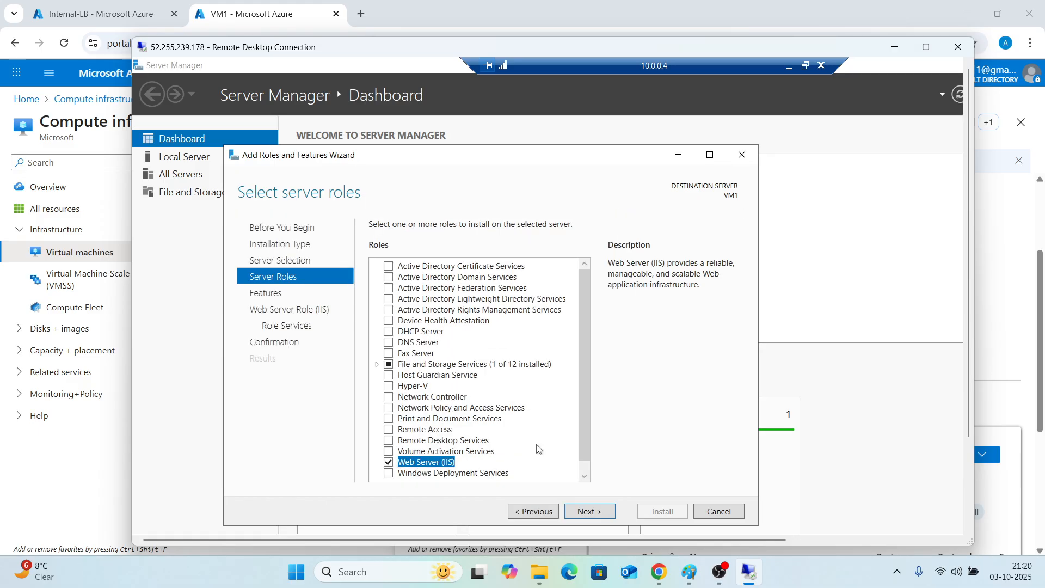
pyautogui.click(575, 513)
pyautogui.click(575, 513)
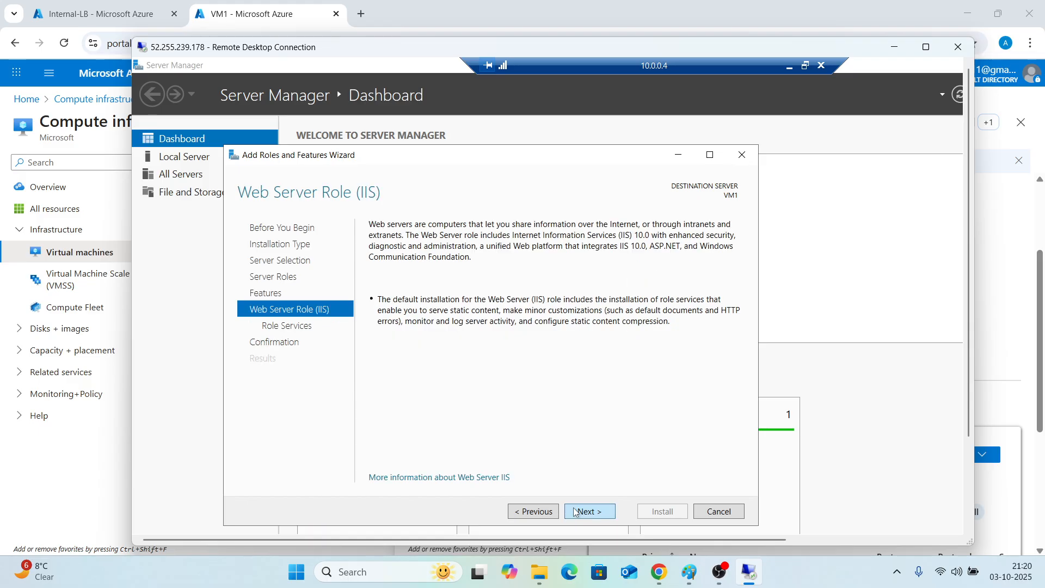
pyautogui.click(575, 513)
pyautogui.click(575, 513)
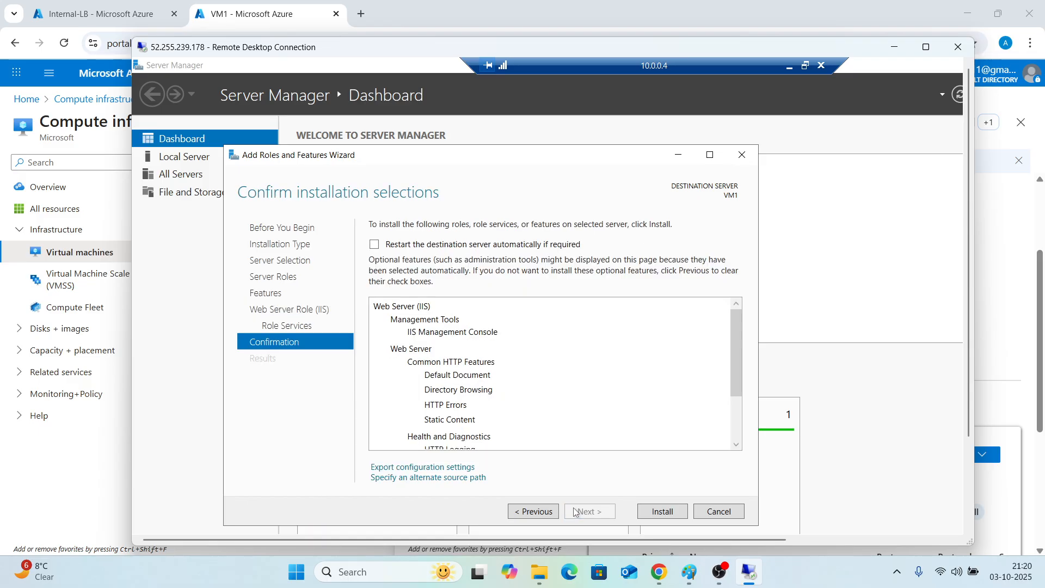
# Allow automatic restart of the destination server VM1 if required and start the Web Server (IIS) installation.
pyautogui.click(417, 245)
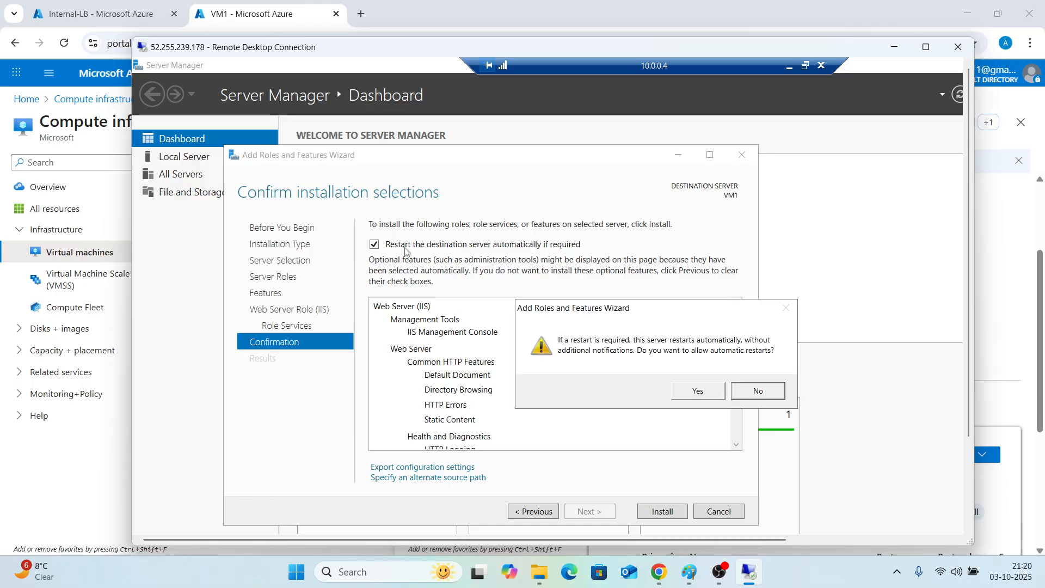
pyautogui.click(704, 391)
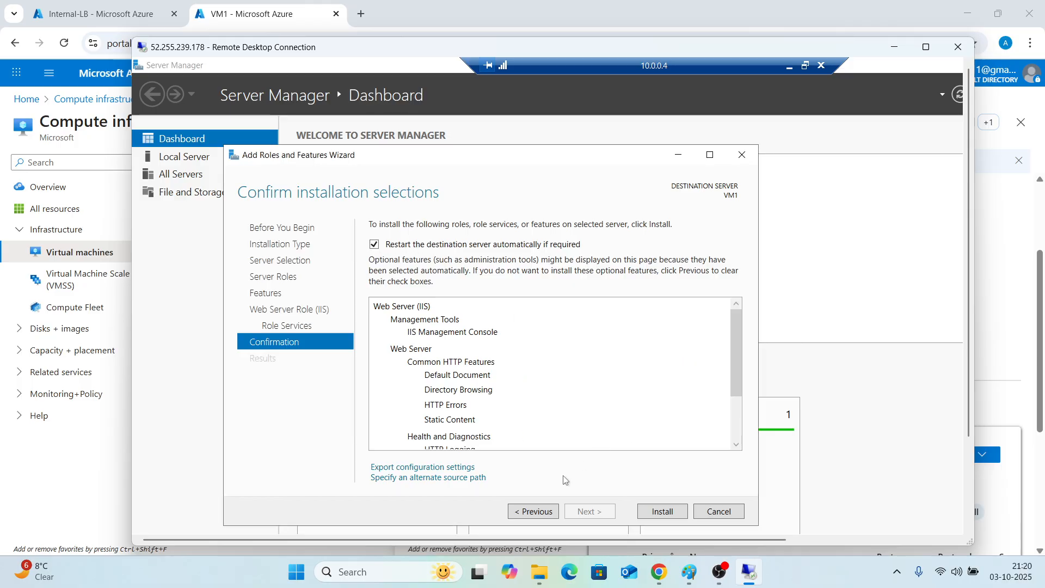
pyautogui.click(658, 515)
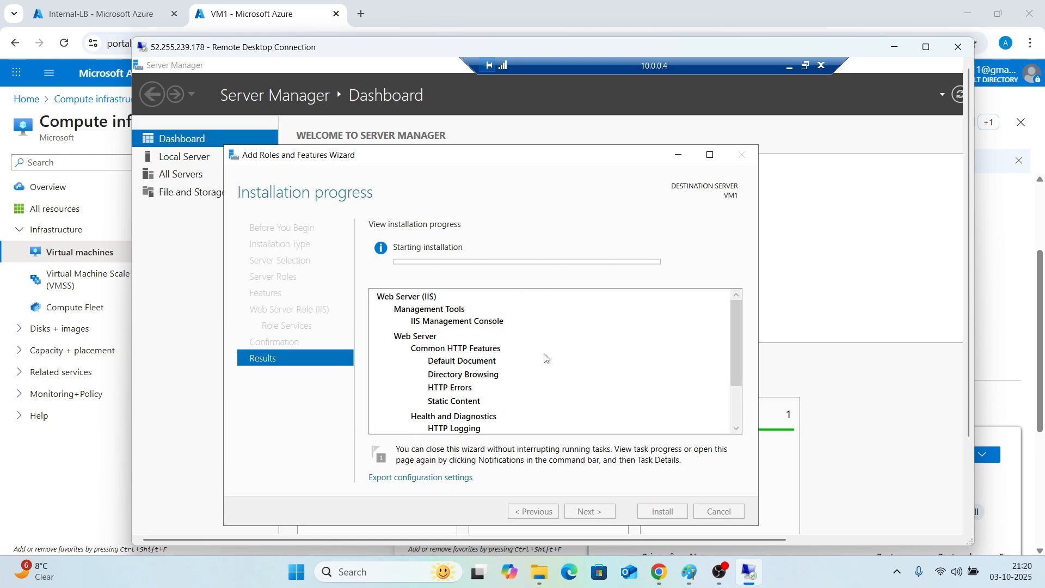
# Show the 52.255.239.178 session full screen, minimize Server Manager on VM1, and display the 10.0.0.4 session in a window.
pyautogui.click(925, 47)
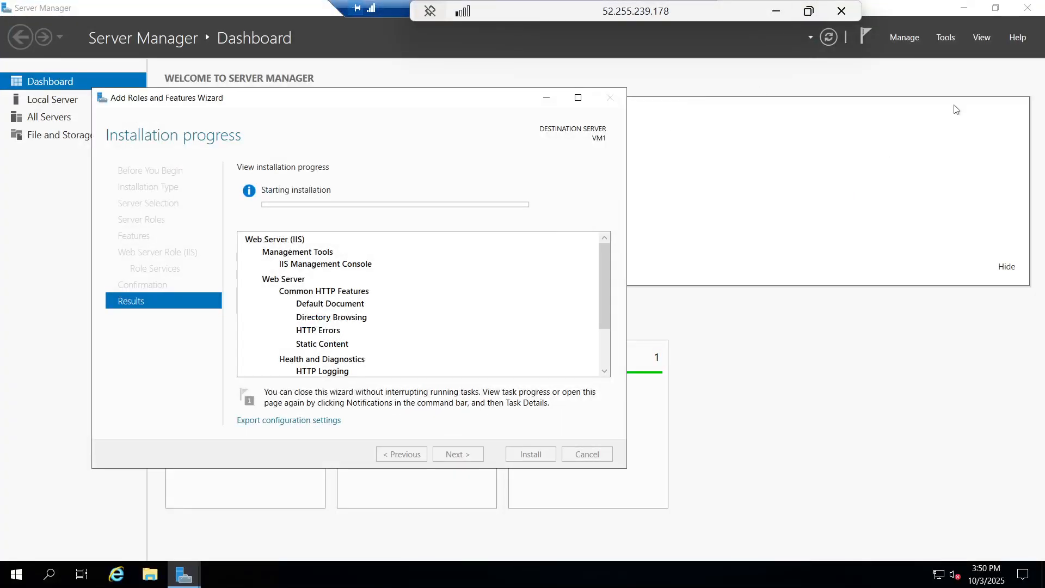
pyautogui.click(963, 8)
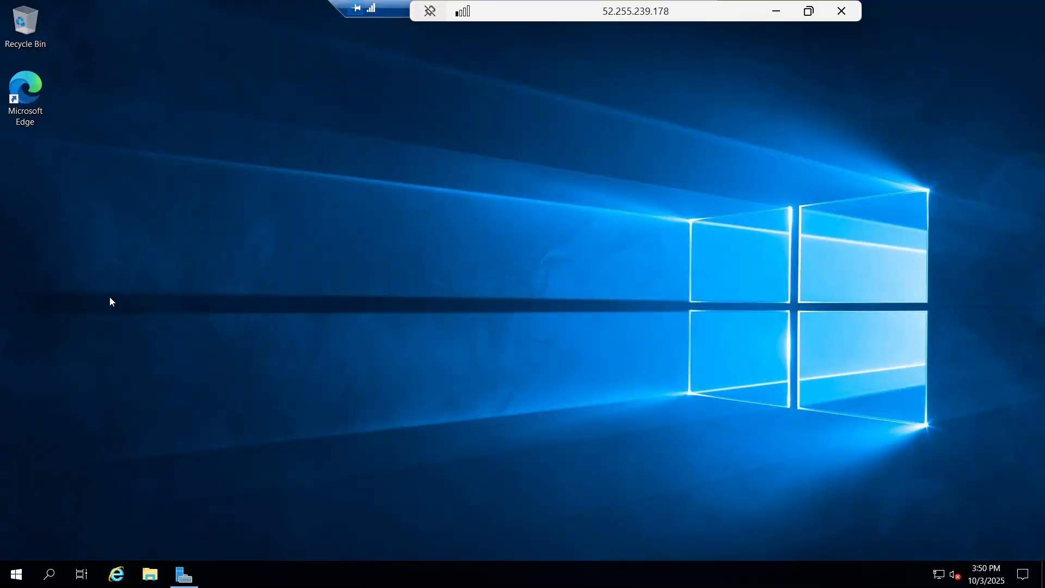
pyautogui.doubleClick(377, 9)
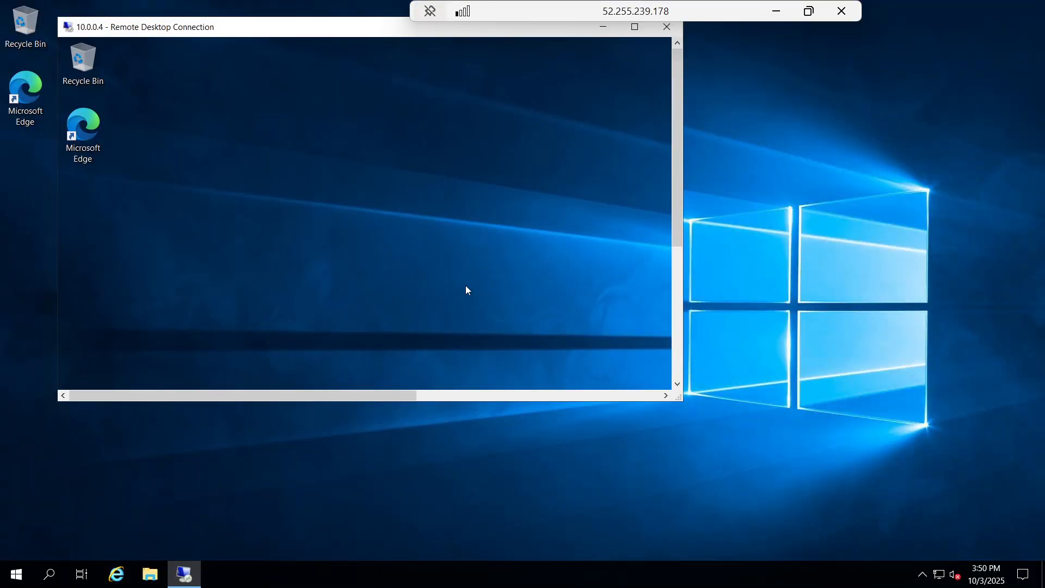
# Launch Remote Desktop Connection with mstsc on the 52.255.239.178 machine and start connecting to 10.0.0.5.
pyautogui.press('super+r')
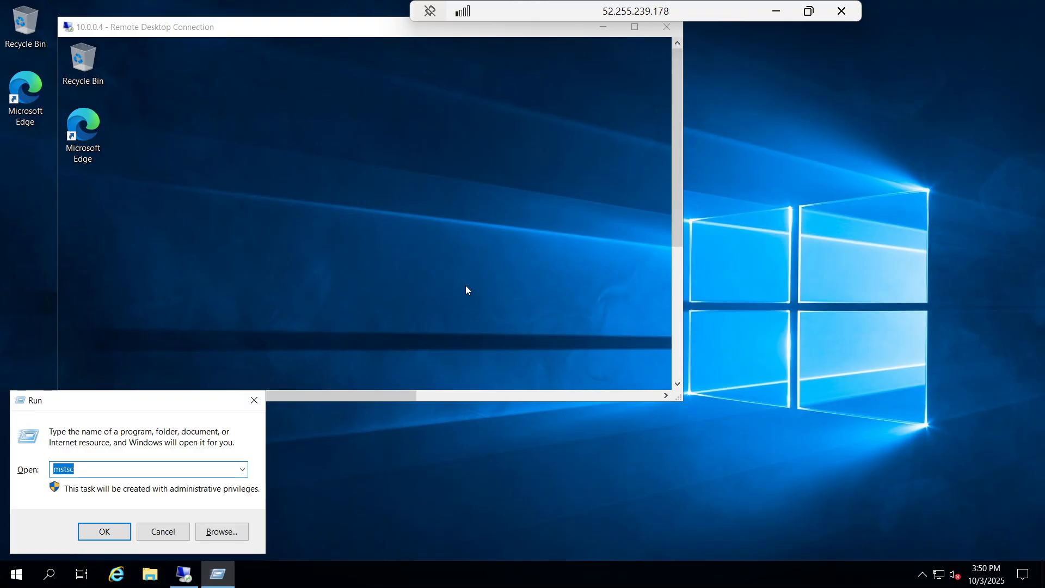
pyautogui.press('Return')
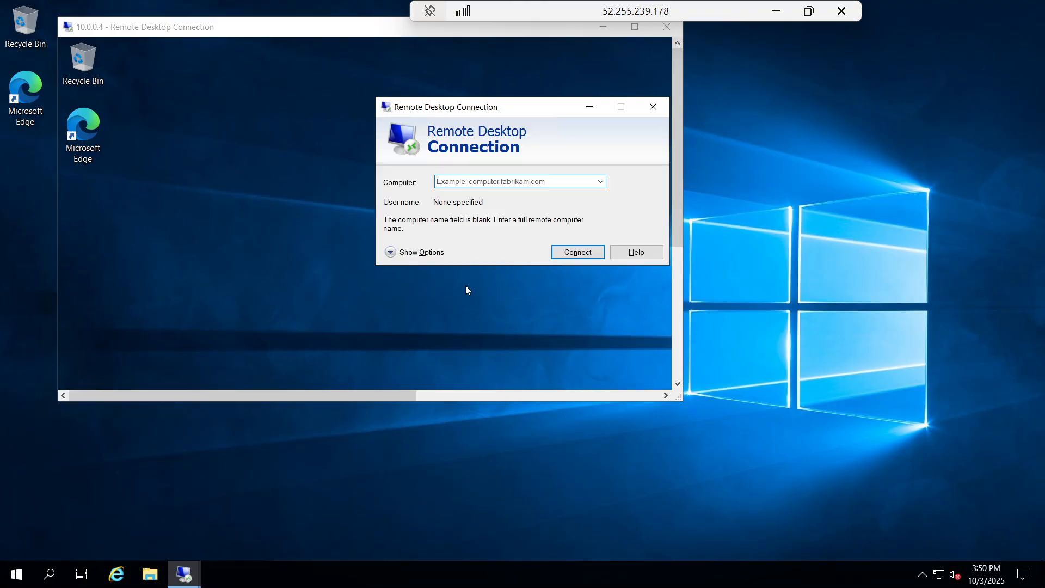
pyautogui.write('10.0.0.5')
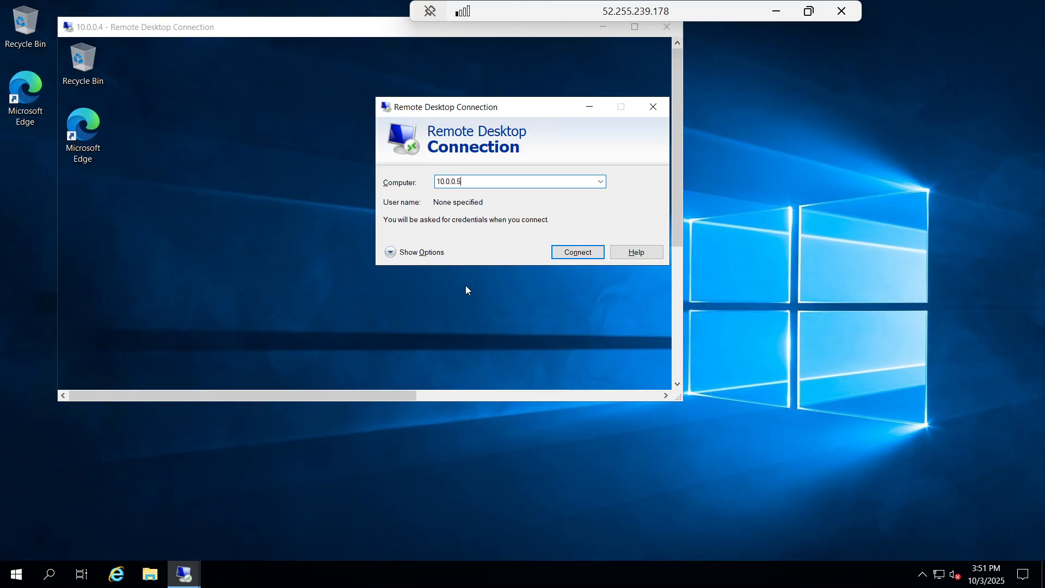
pyautogui.press('Return')
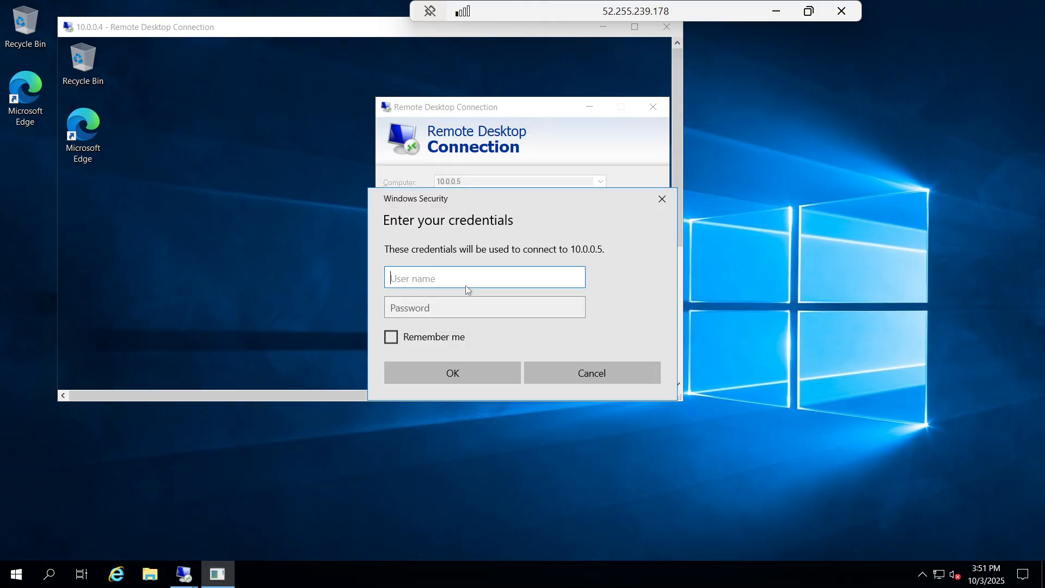
# Sign in to 10.0.0.5 with the account's user name and password, and bring up the pending connection to continue it.
pyautogui.write('IT')
pyautogui.click(459, 312)
pyautogui.write('•••••')
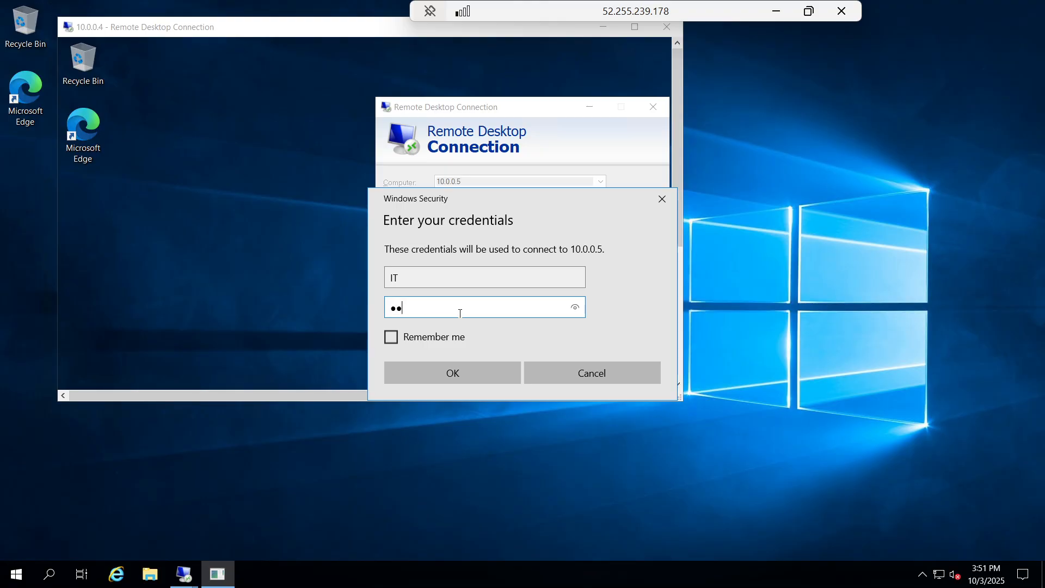
pyautogui.write('•••••••')
pyautogui.click(459, 380)
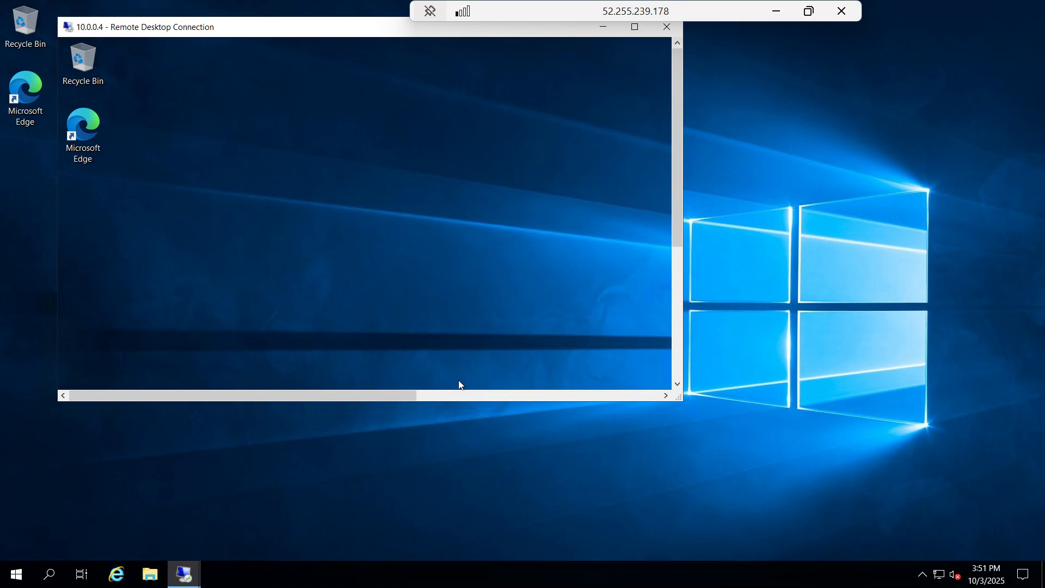
pyautogui.click(188, 573)
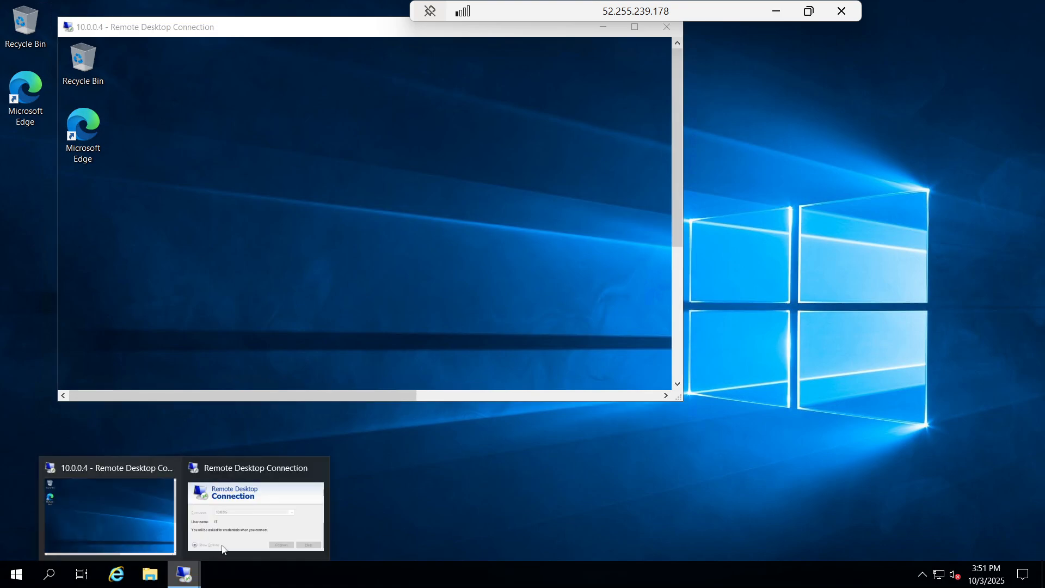
pyautogui.click(254, 510)
pyautogui.click(558, 298)
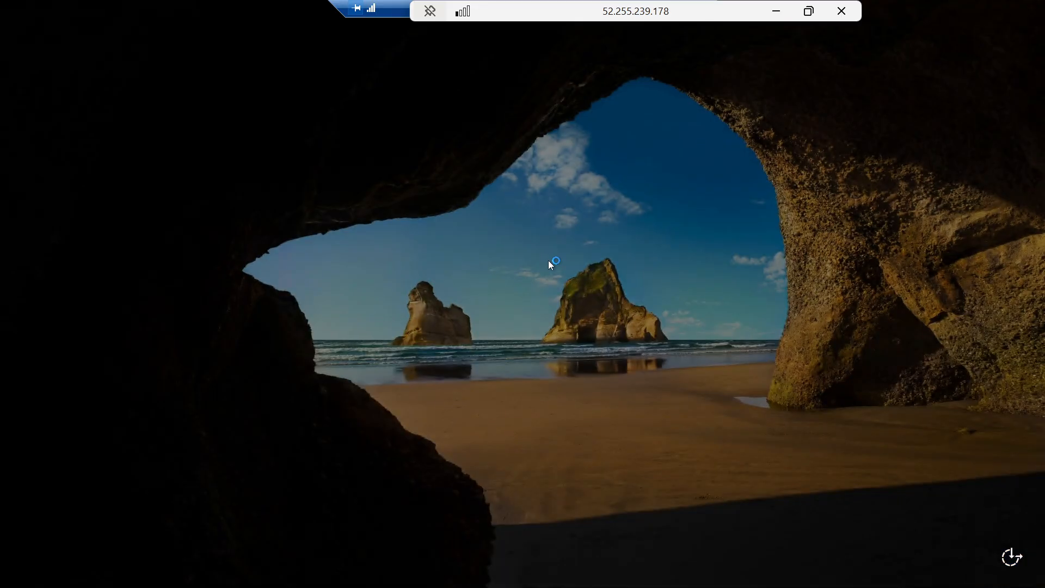
# Show the 52.255.239.178 and 10.0.0.5 sessions in windows and reposition the 10.0.0.5 window.
pyautogui.moveTo(510, 13); pyautogui.dragTo(608, 41)
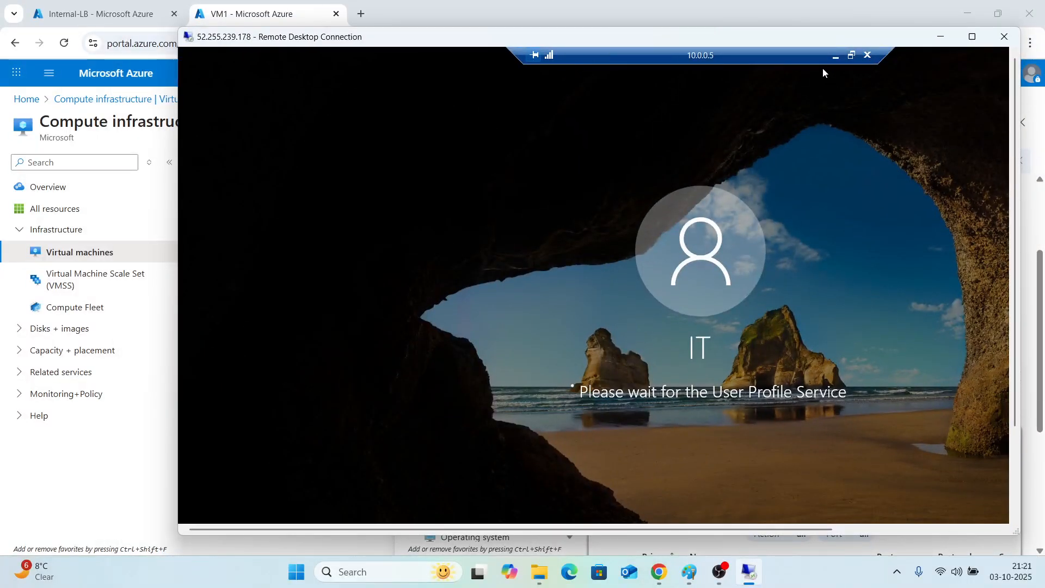
pyautogui.click(848, 59)
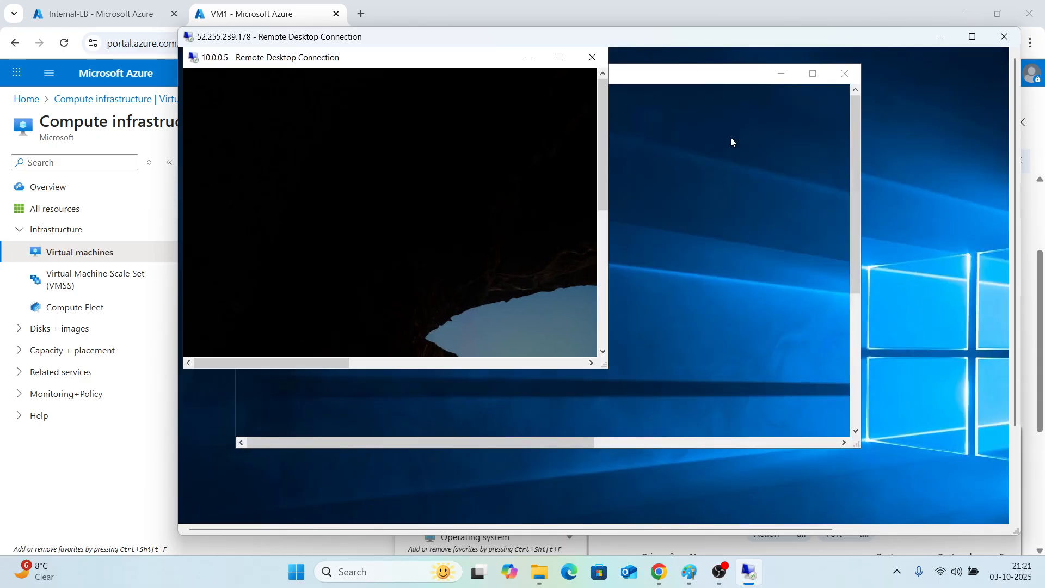
pyautogui.moveTo(391, 57); pyautogui.dragTo(593, 165)
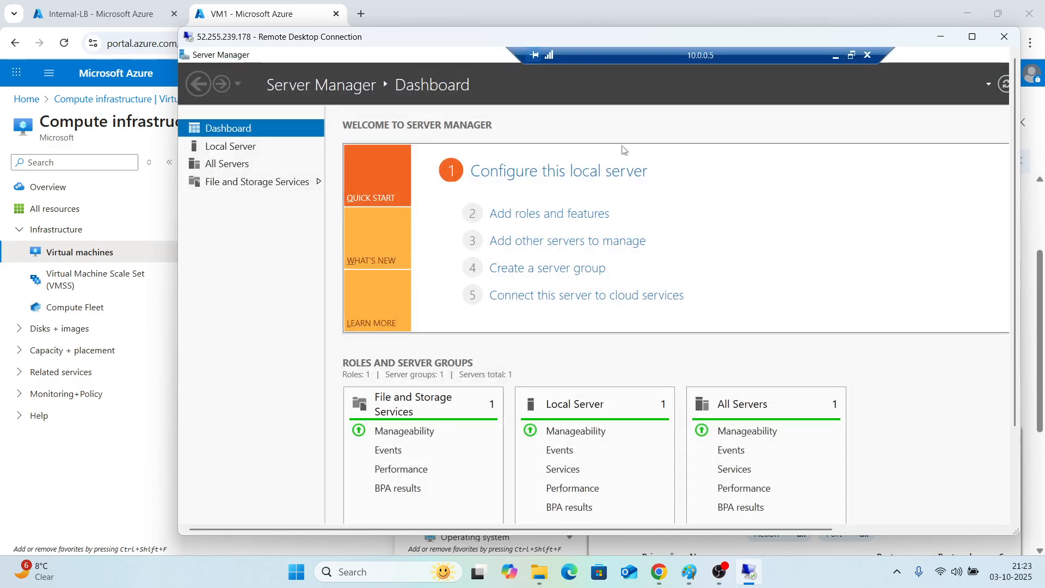
# Start adding roles and features on VM2, keep role-based installation and the selected server, and proceed to the server roles.
pyautogui.click(526, 215)
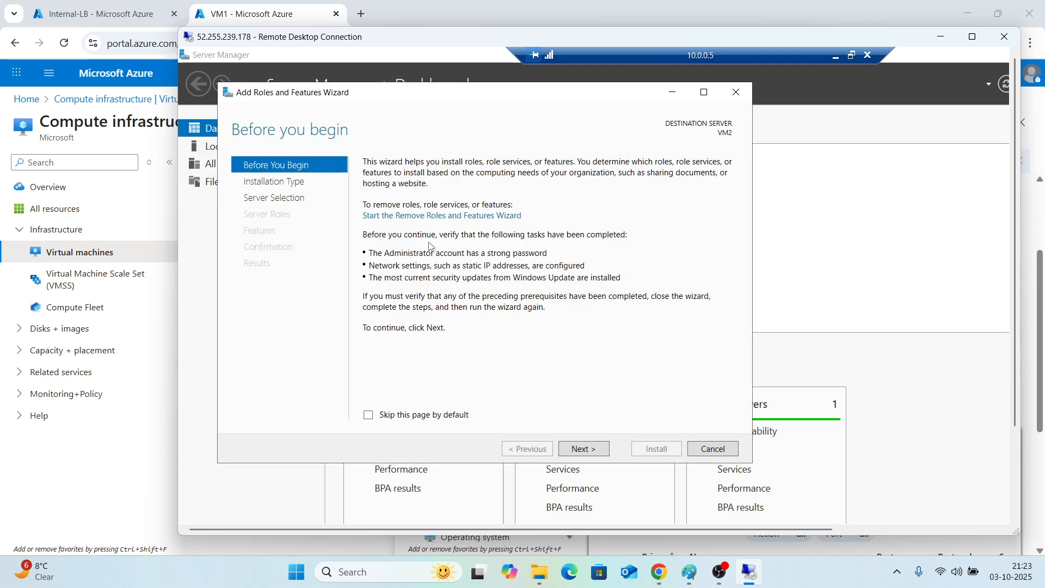
pyautogui.click(583, 449)
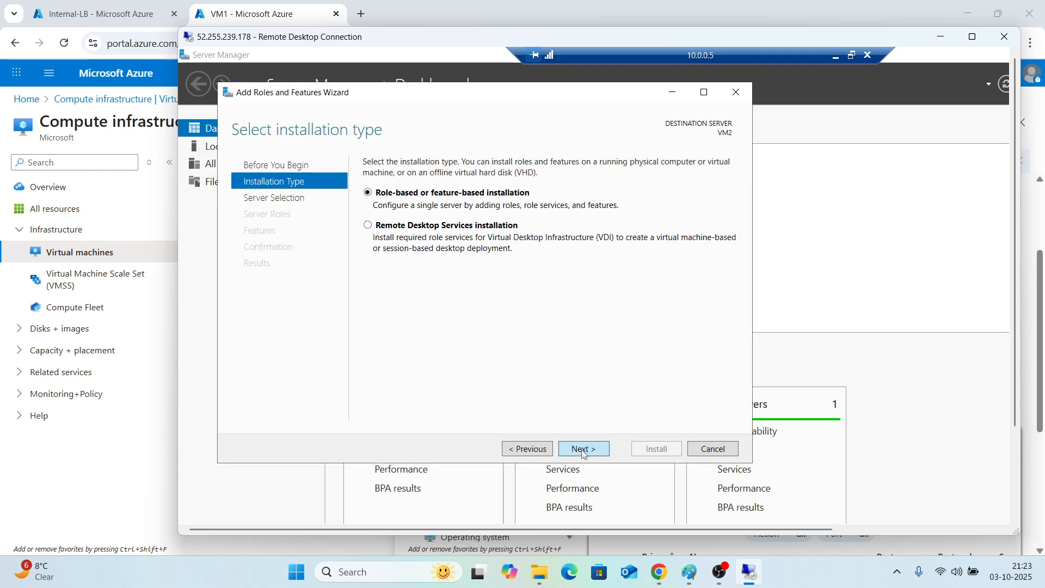
pyautogui.click(583, 450)
pyautogui.click(584, 449)
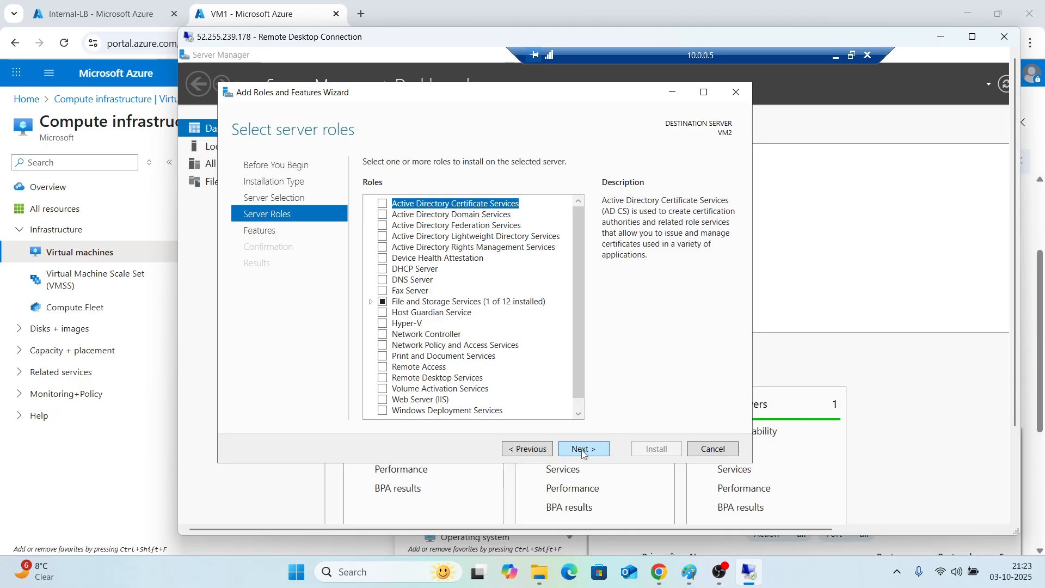
# Select the Web Server (IIS) role with its required features for VM2, keep the default features and role services, and proceed to confirmation.
pyautogui.click(384, 399)
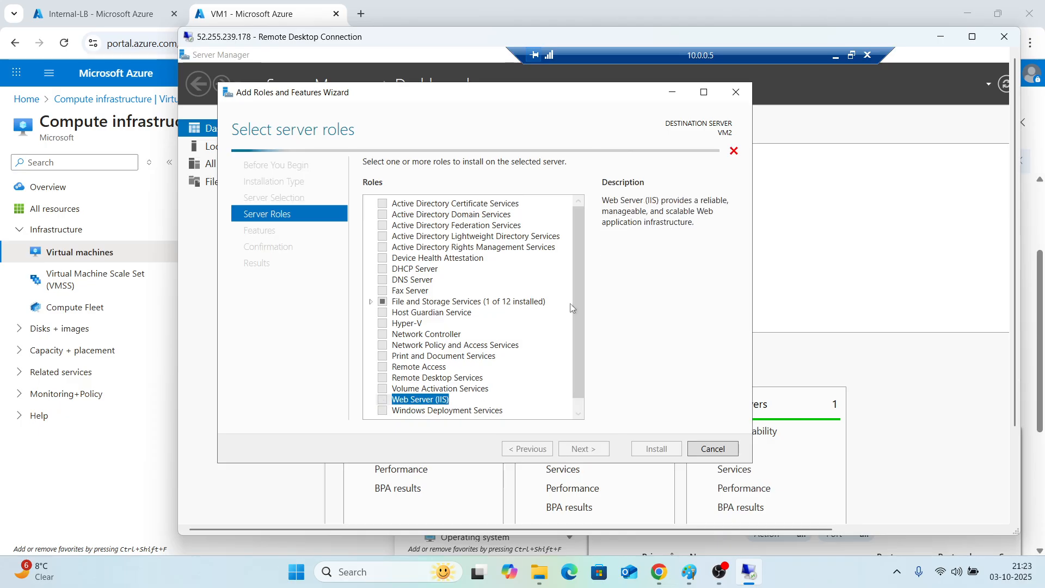
pyautogui.click(525, 384)
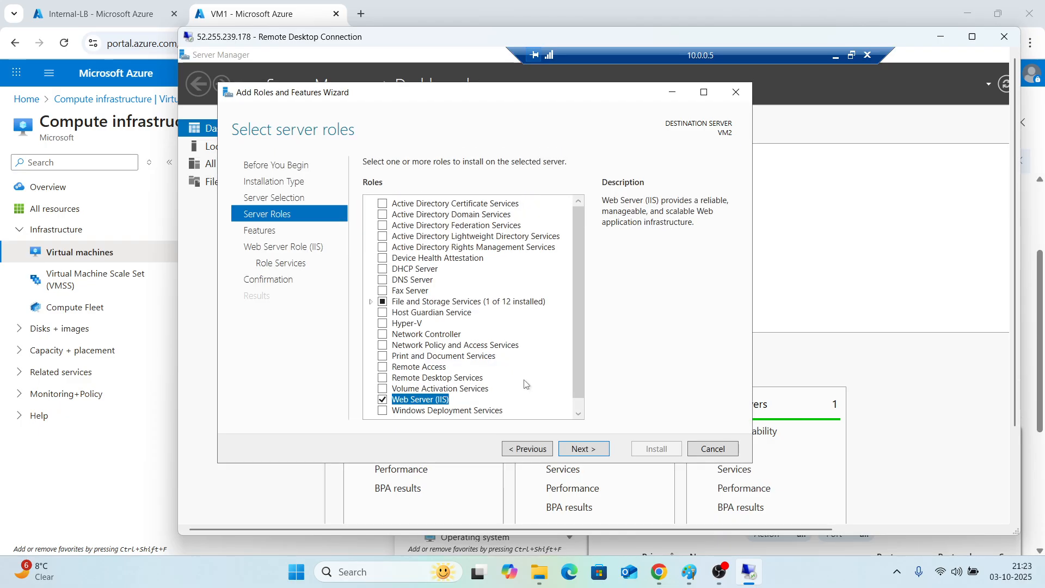
pyautogui.click(582, 454)
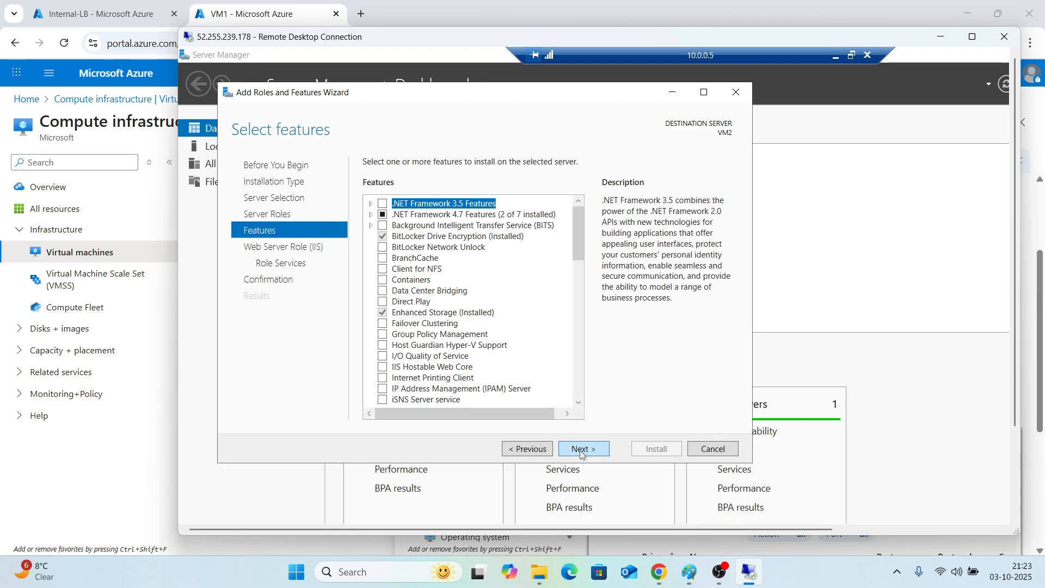
pyautogui.click(582, 454)
pyautogui.click(581, 454)
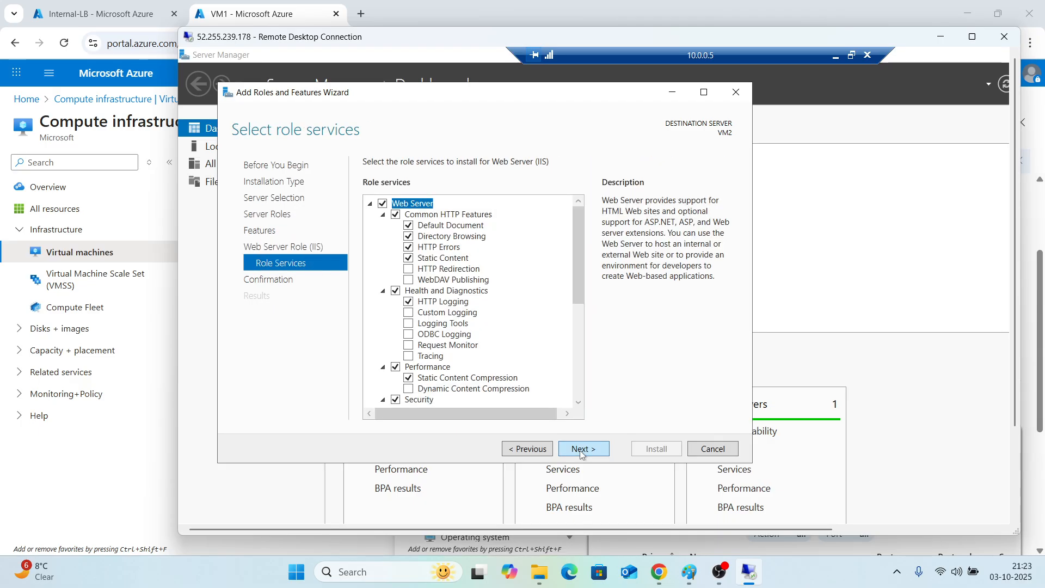
pyautogui.click(581, 454)
# Allow automatic restart of the destination server VM2 if required and start the Web Server (IIS) installation.
pyautogui.click(372, 181)
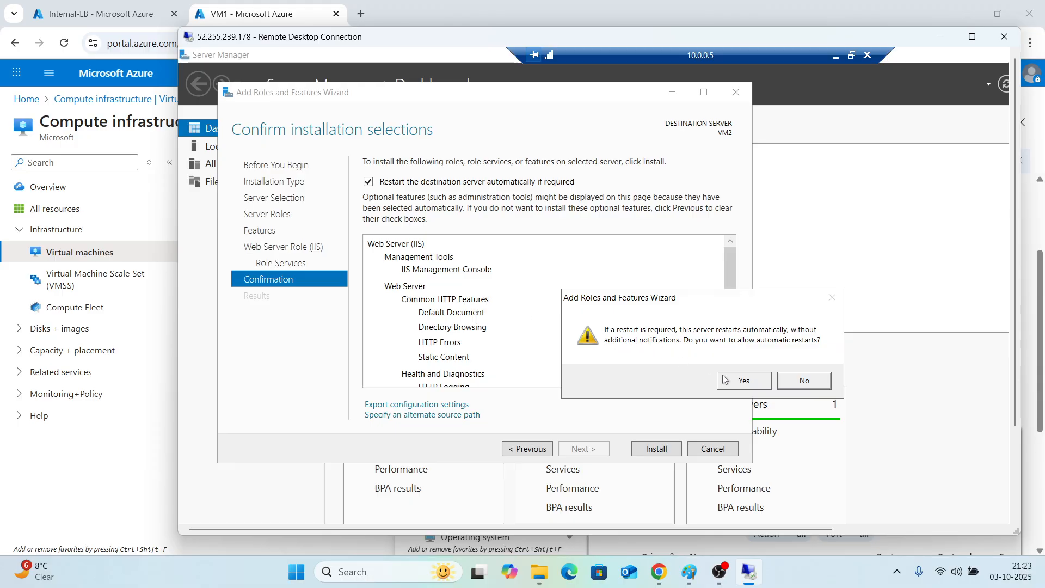
pyautogui.click(735, 382)
pyautogui.click(648, 450)
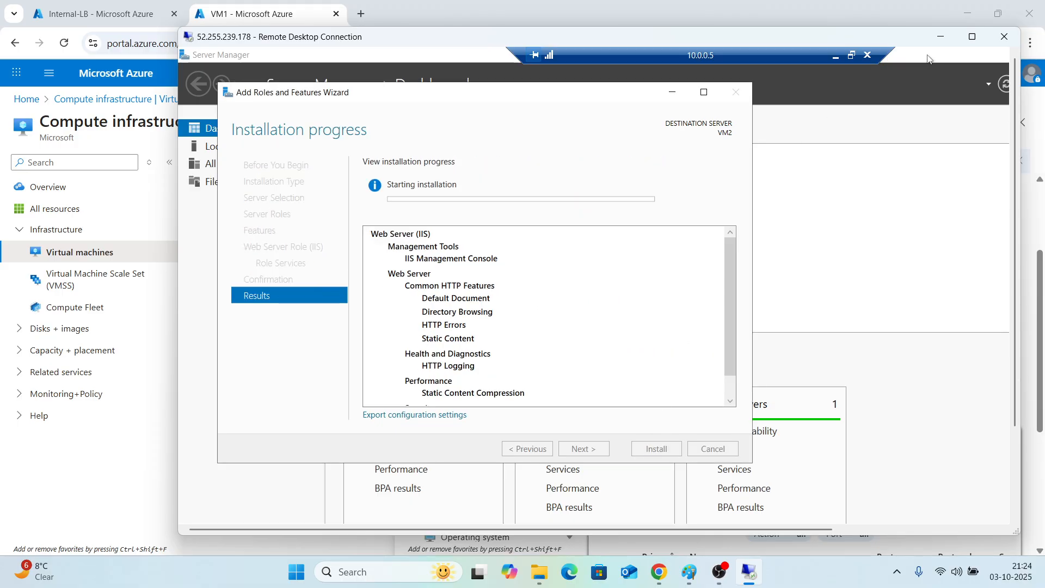
# Show the 52.255.239.178 session full screen and take the 10.0.0.5 session out of full screen.
pyautogui.doubleClick(973, 37)
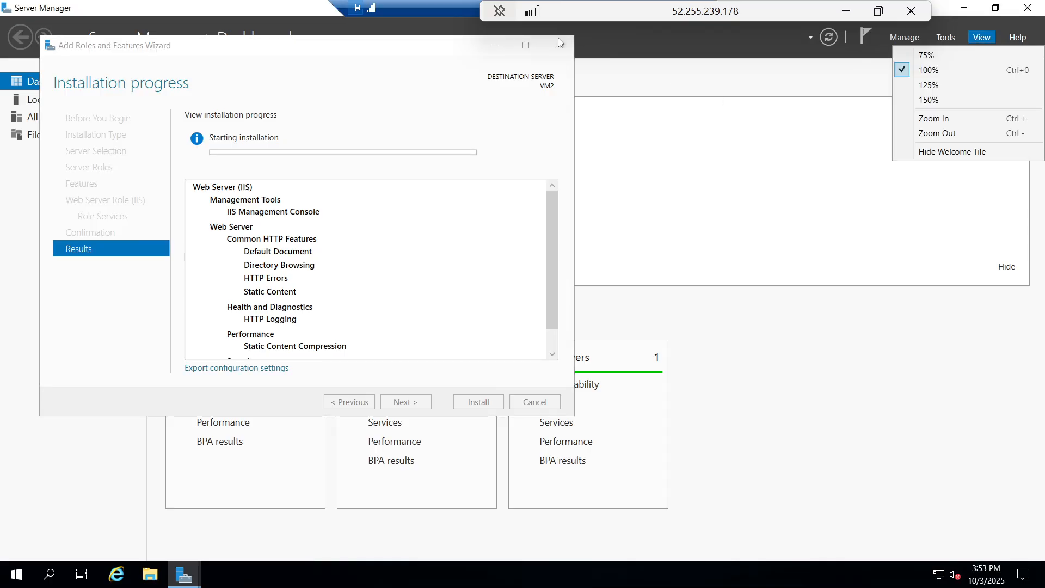
pyautogui.doubleClick(406, 15)
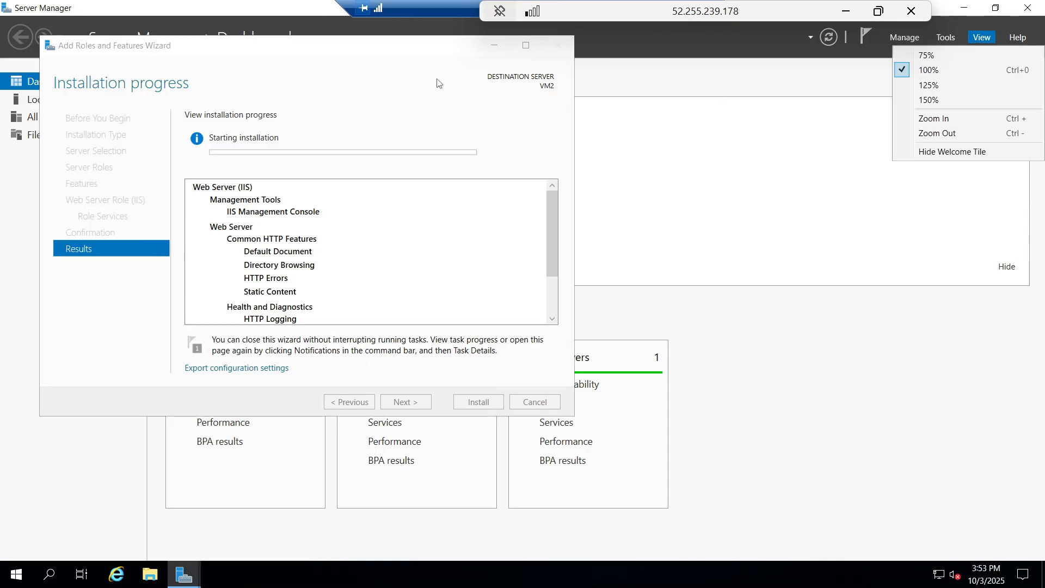
pyautogui.click(418, 35)
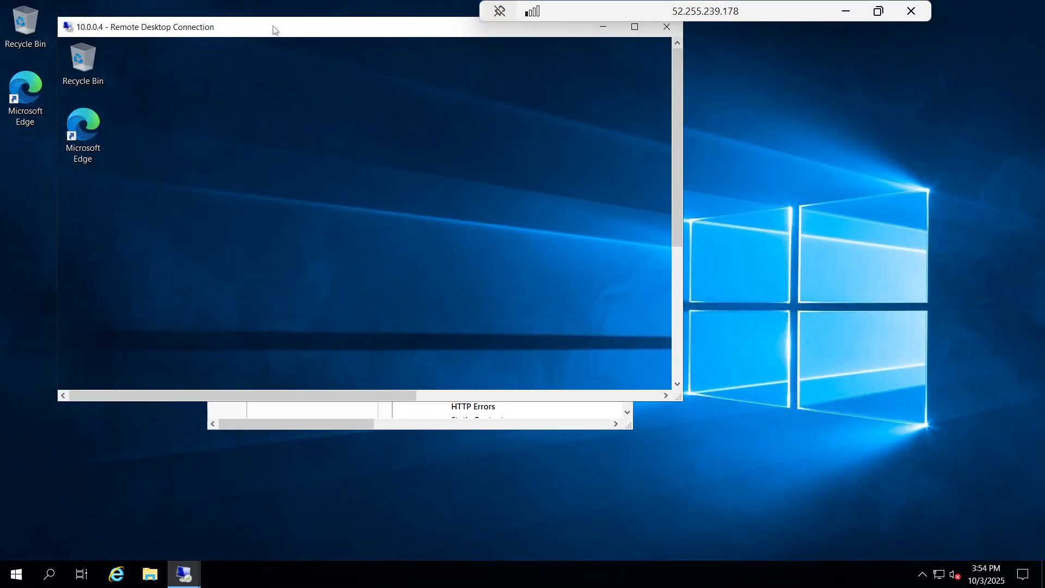
# Reposition the 10.0.0.4 window, display that session full screen, and restore Server Manager on VM1 to check the IIS installation.
pyautogui.moveTo(273, 34); pyautogui.dragTo(392, 36)
pyautogui.click(753, 30)
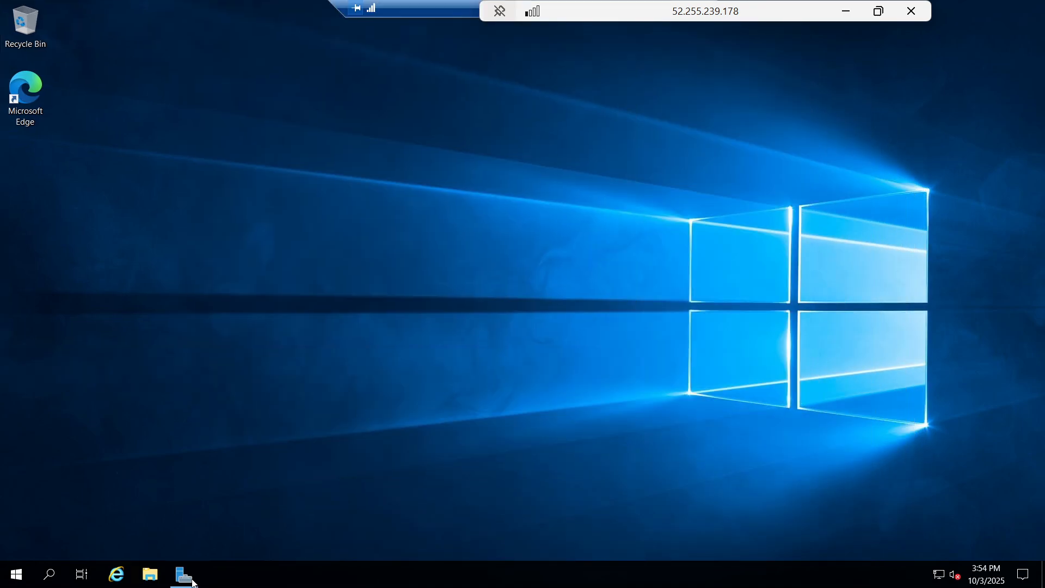
pyautogui.click(193, 583)
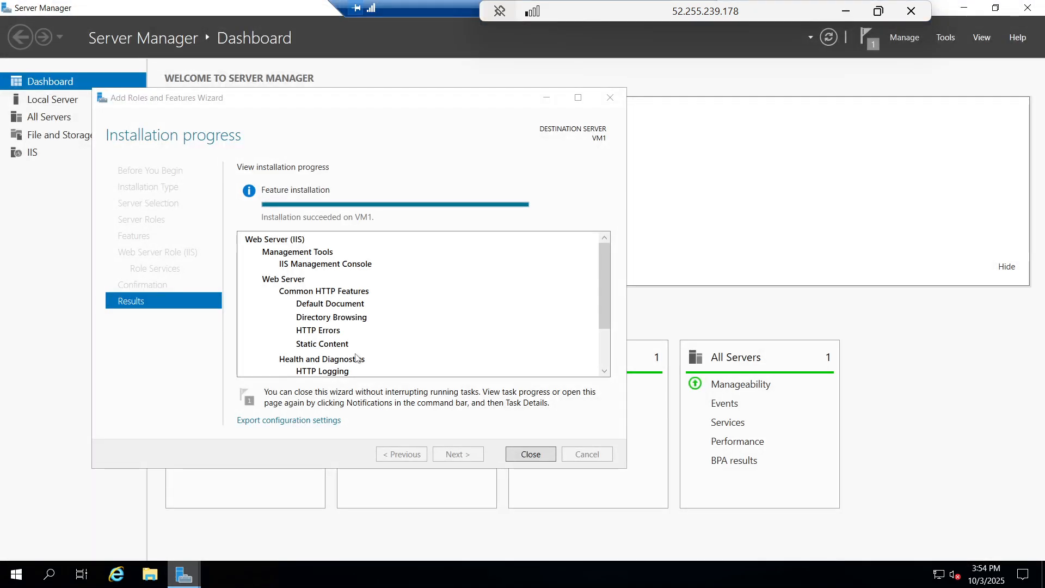
# Close the Add Roles and Features Wizard and Server Manager on VM1, keeping the 52.255.239.178 session full screen.
pyautogui.click(527, 455)
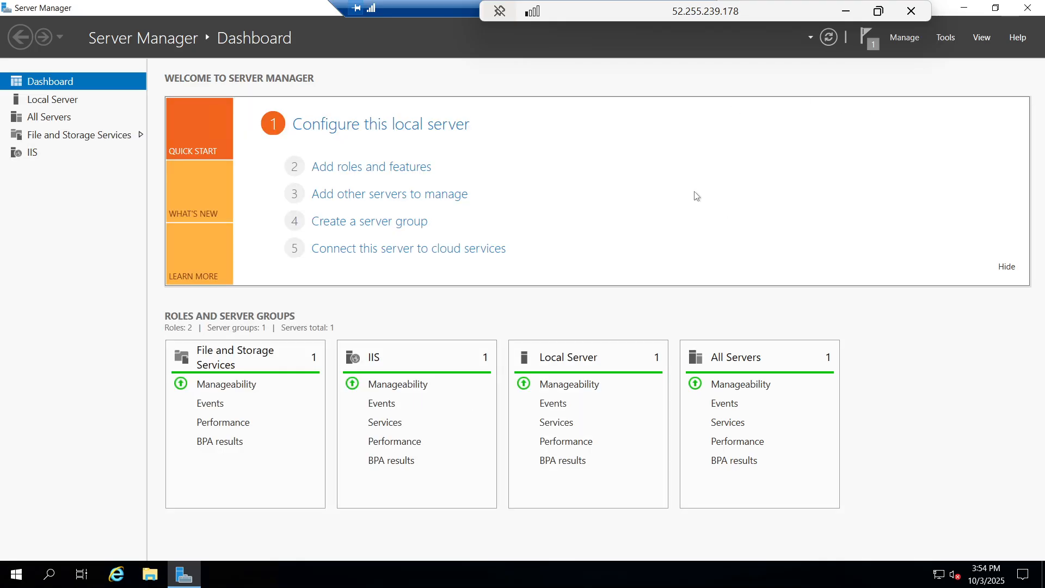
pyautogui.click(878, 10)
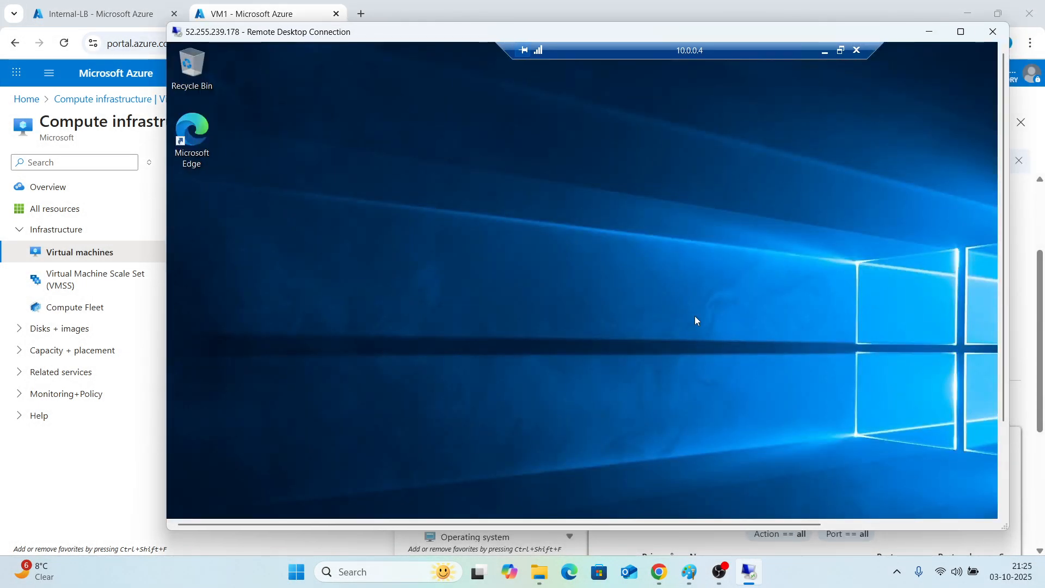
pyautogui.click(968, 32)
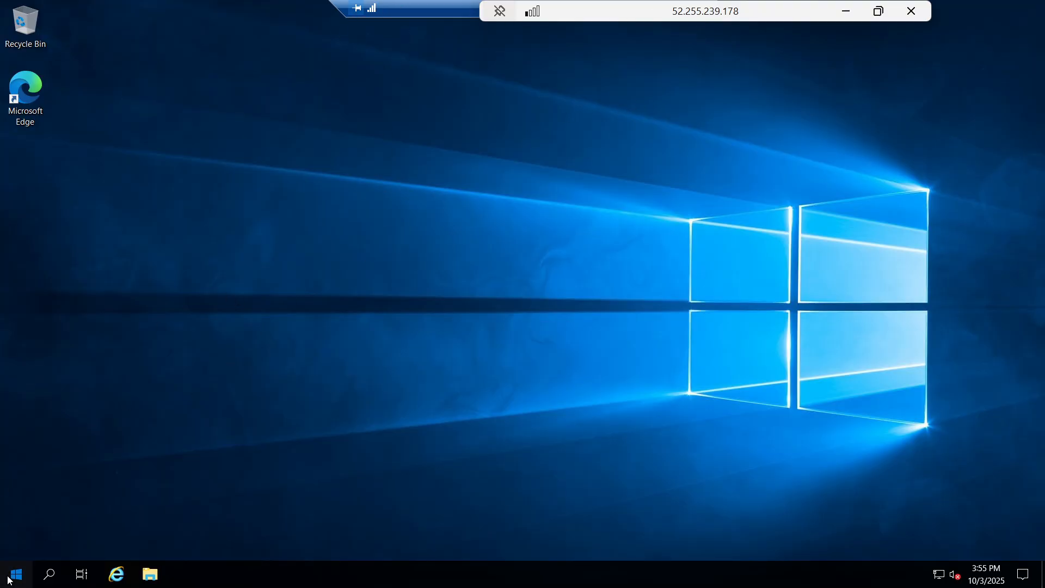
# Restart VM1 from within its 10.0.0.4 remote session.
pyautogui.press('super')
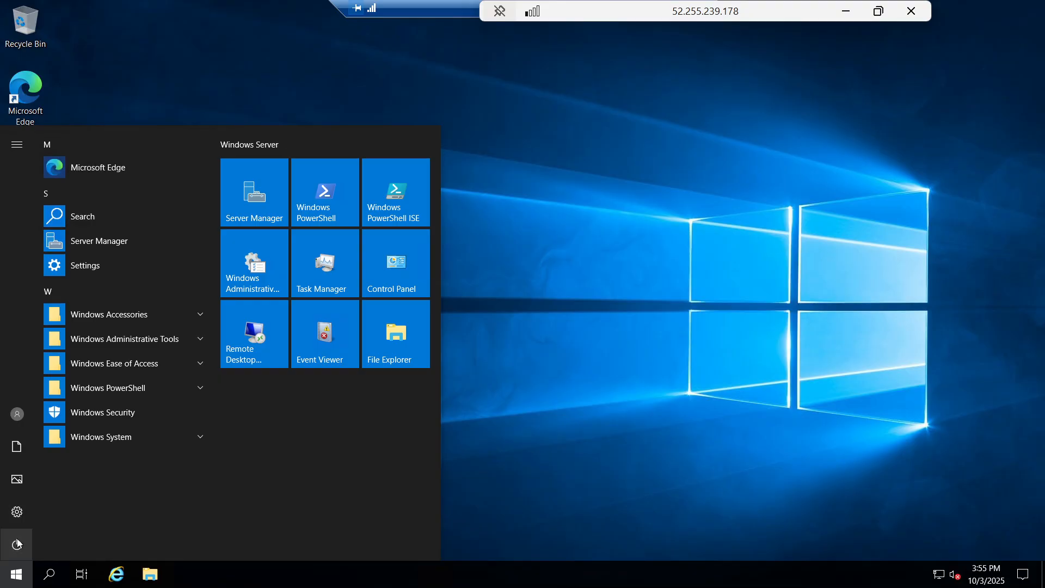
pyautogui.click(16, 544)
pyautogui.click(44, 504)
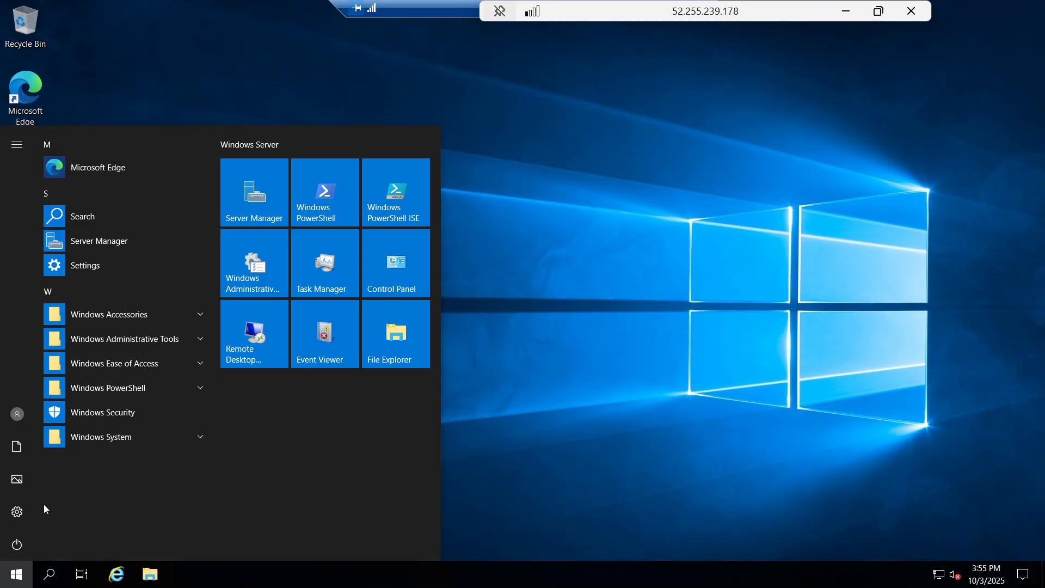
pyautogui.click(211, 511)
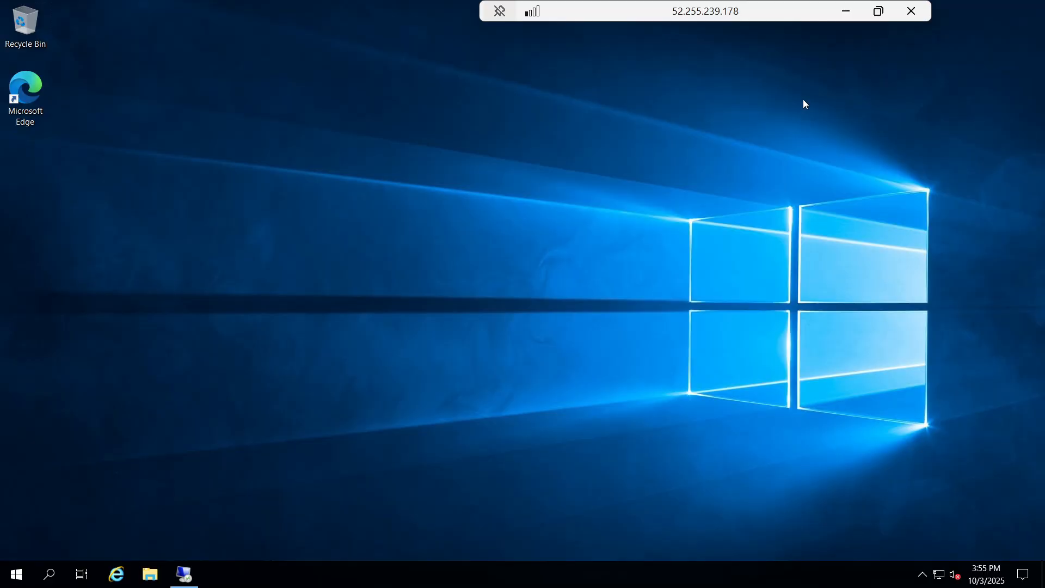
# Display the 10.0.0.5 session full screen and close the Add Roles and Features Wizard on VM2 once the IIS installation completes.
pyautogui.click(184, 574)
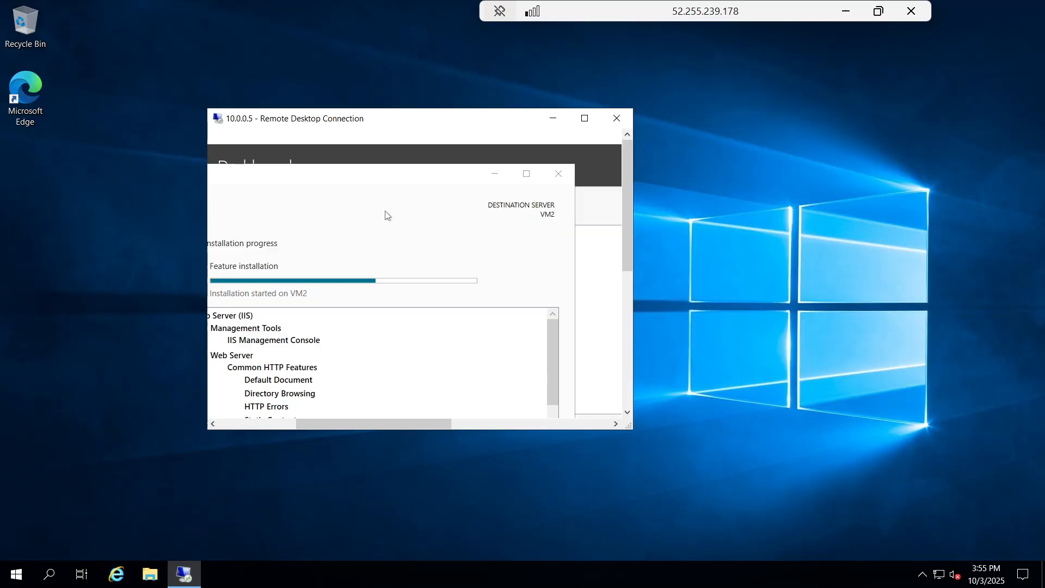
pyautogui.click(582, 119)
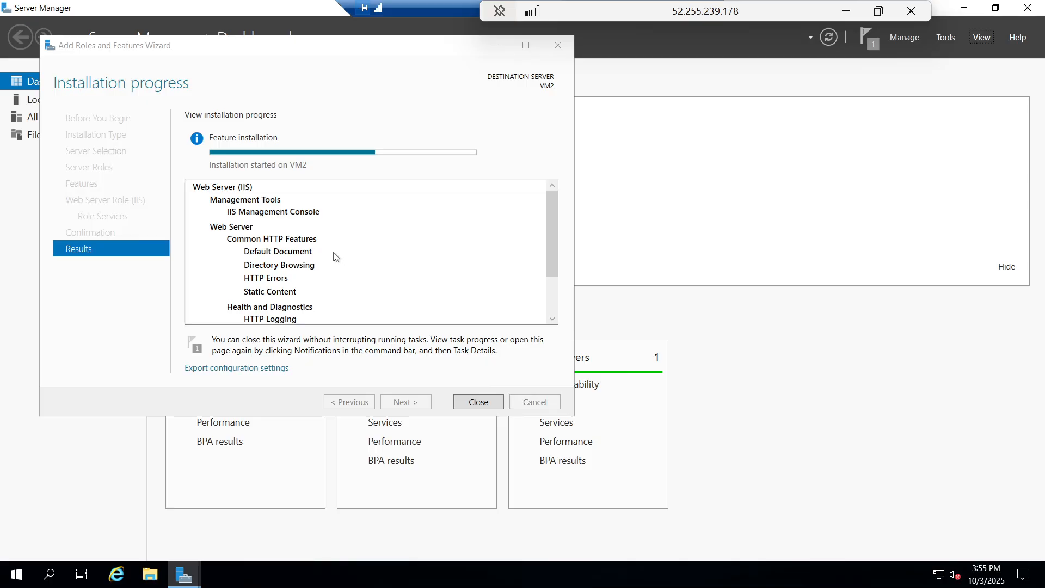
pyautogui.click(878, 11)
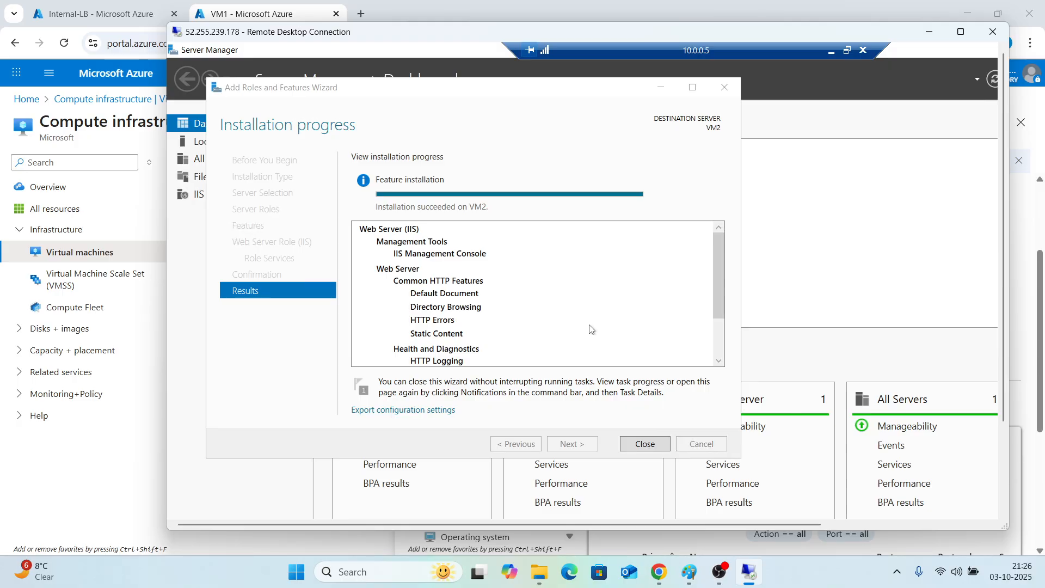
pyautogui.click(961, 31)
pyautogui.click(557, 45)
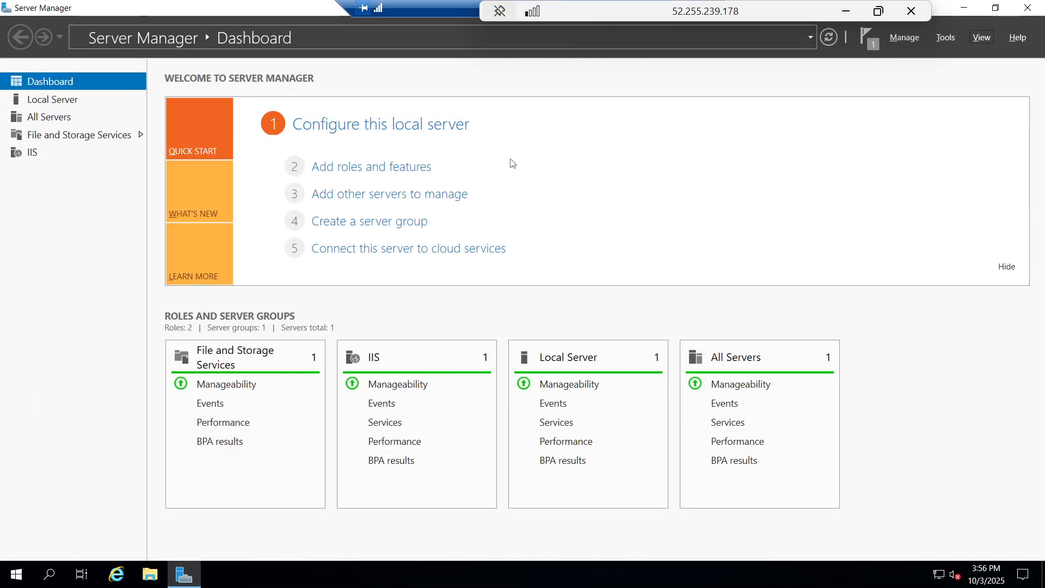
# Close Server Manager on VM2 and restart the server.
pyautogui.click(1028, 9)
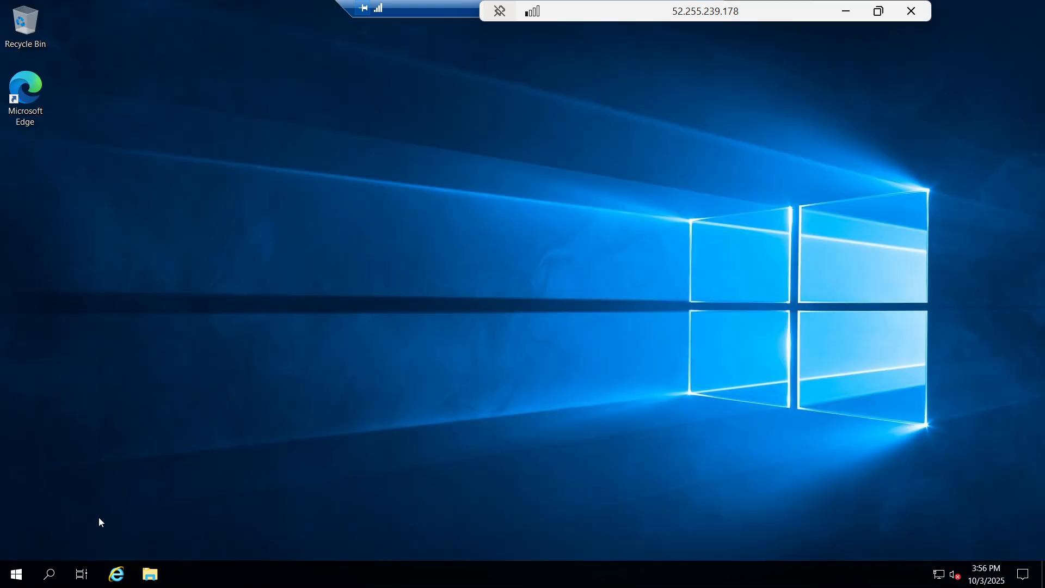
pyautogui.click(17, 574)
pyautogui.click(16, 543)
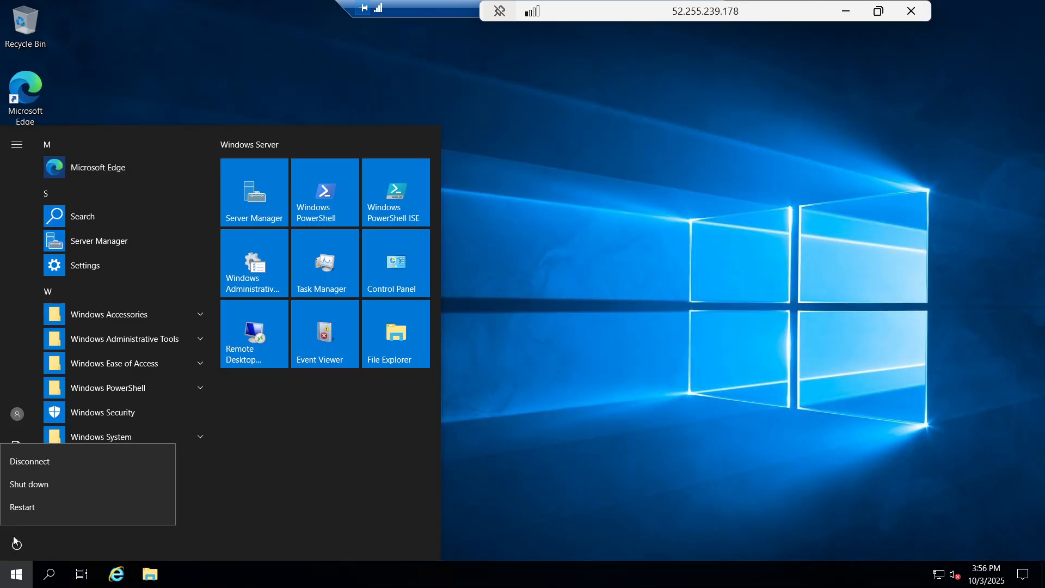
pyautogui.click(41, 506)
pyautogui.click(198, 509)
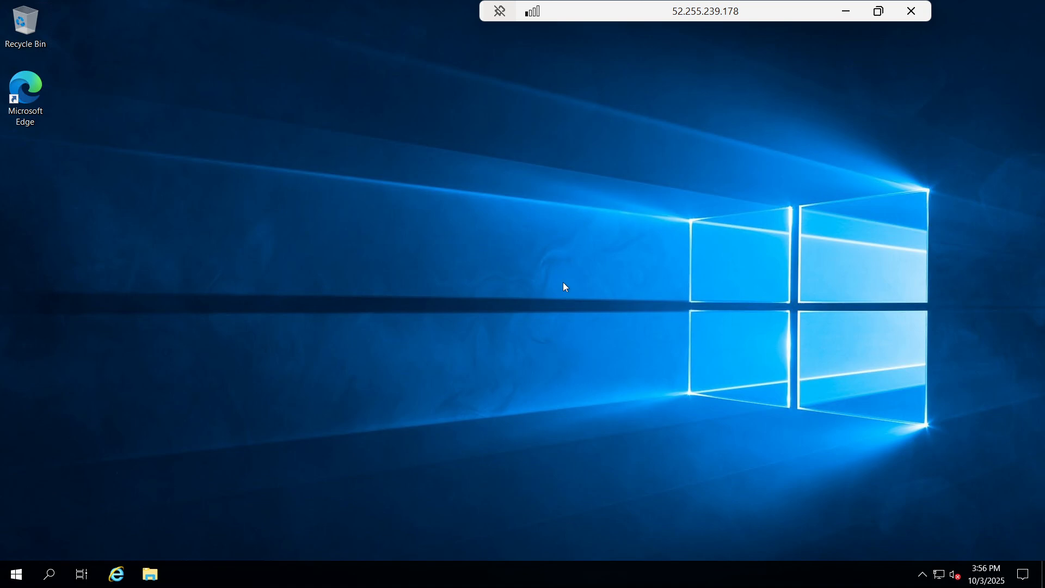
# Connect to 10.0.0.4 through Remote Desktop with the account password, accept the identity warning, and show the session in a window.
pyautogui.click(878, 12)
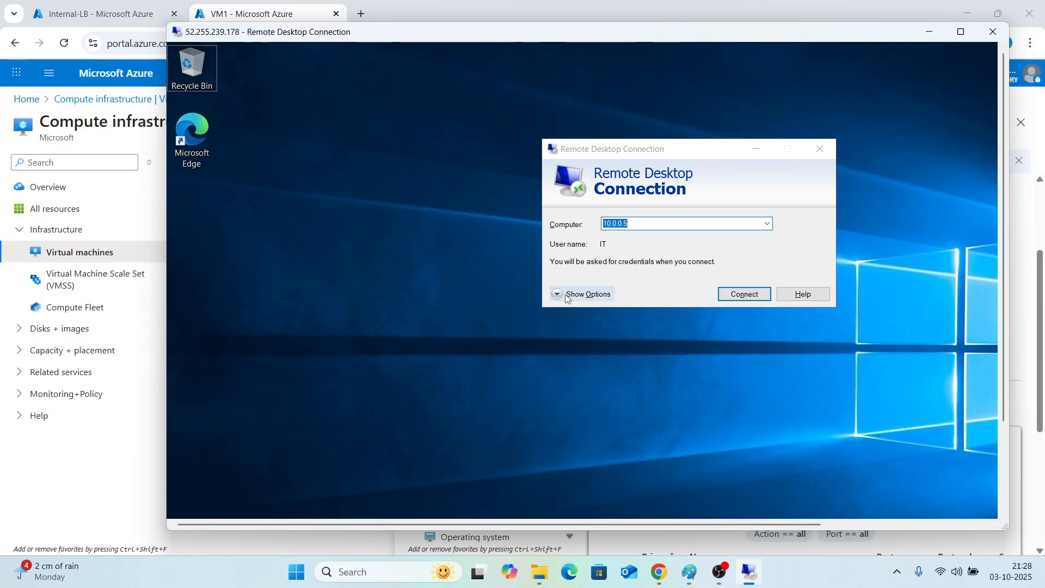
pyautogui.click(961, 31)
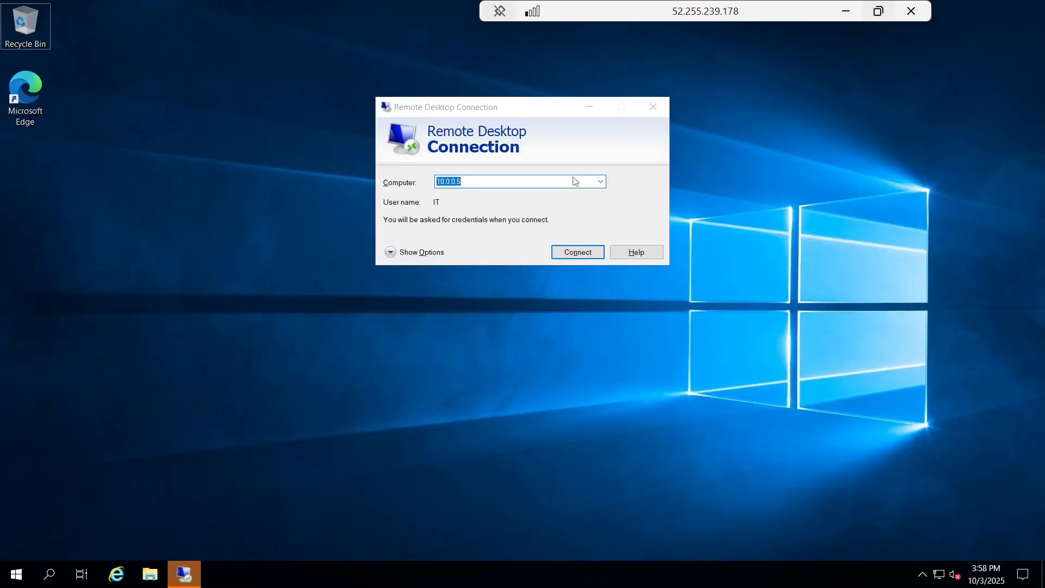
pyautogui.click(474, 184)
pyautogui.press('BackSpace')
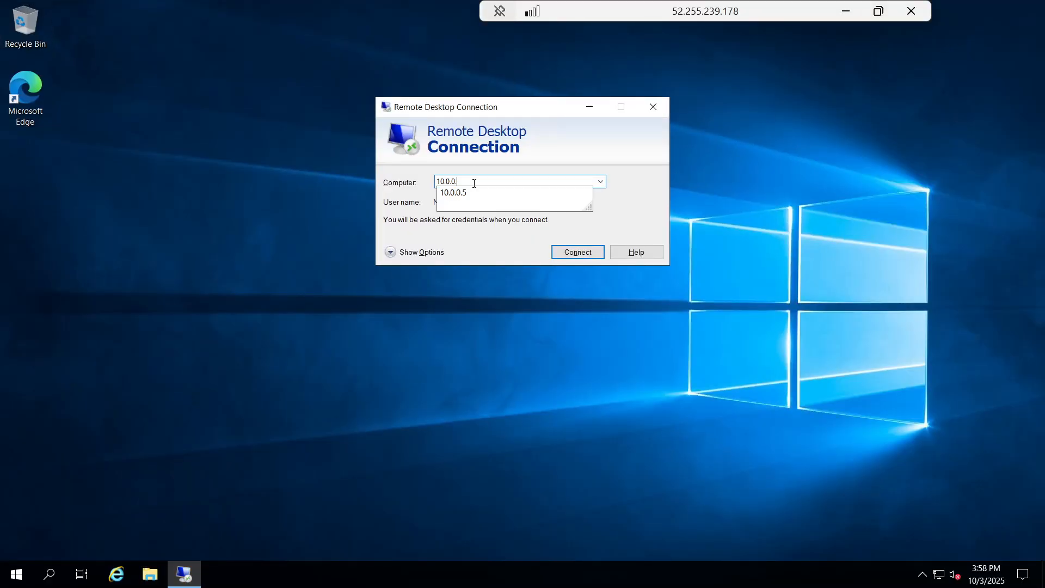
pyautogui.write('4')
pyautogui.click(578, 252)
pyautogui.write('••••••••••••')
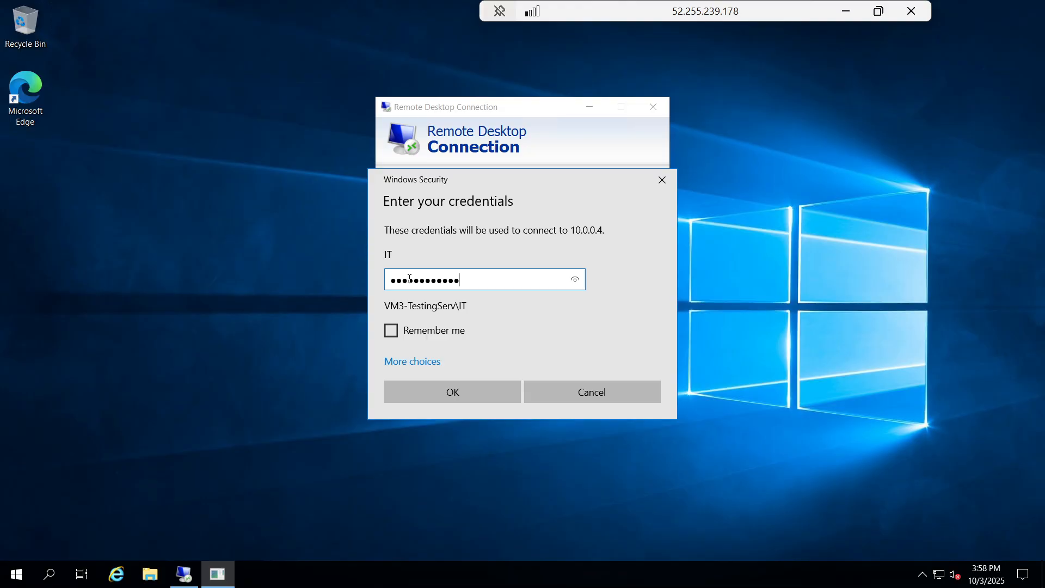
pyautogui.press('Return')
pyautogui.click(552, 301)
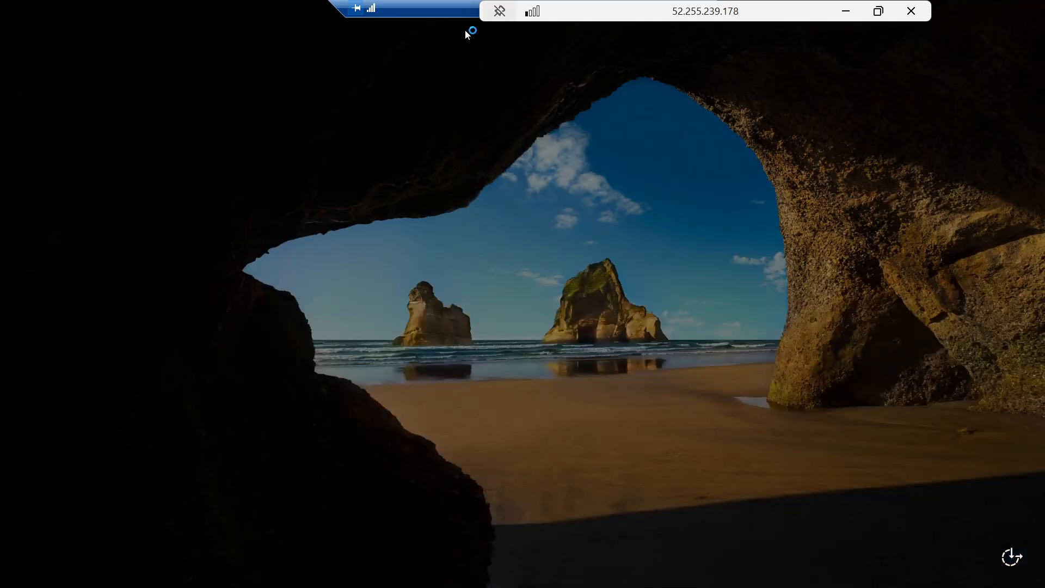
pyautogui.doubleClick(419, 14)
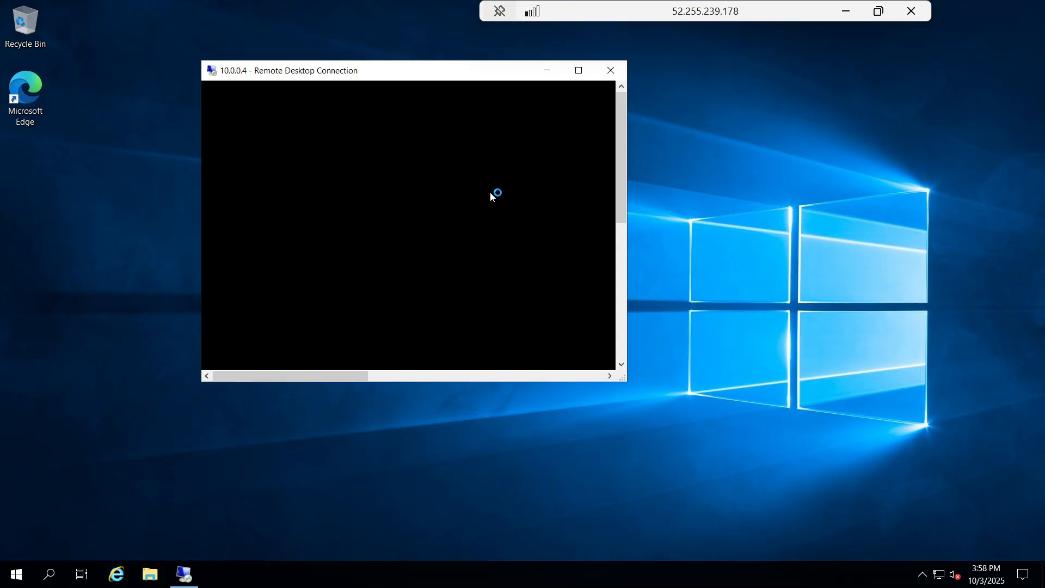
# Open a second Remote Desktop connection to 10.0.0.5 with the account password, accept the identity warning, and show it in a window.
pyautogui.press('super+r')
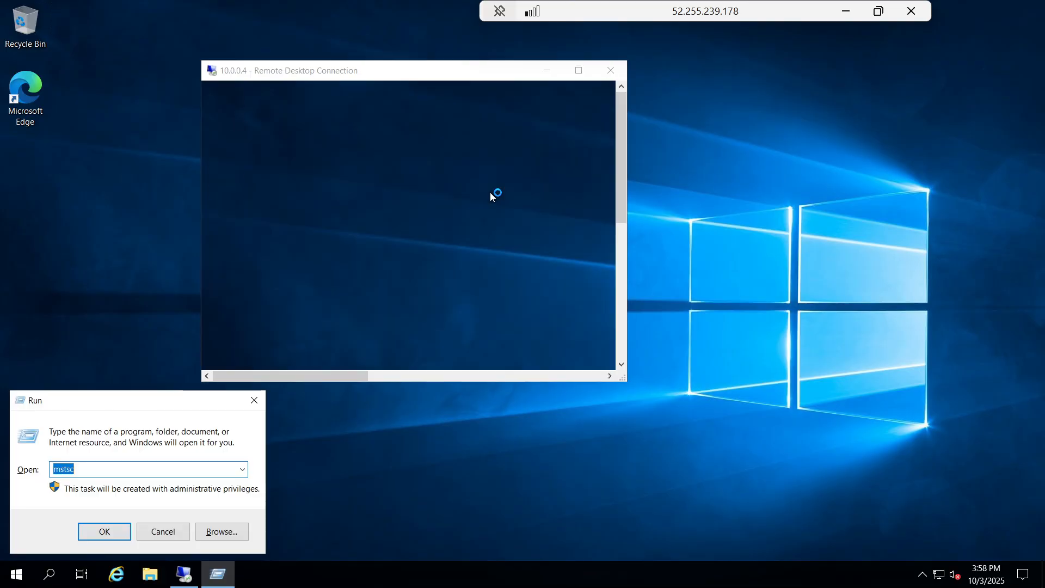
pyautogui.press('Return')
pyautogui.press('Return')
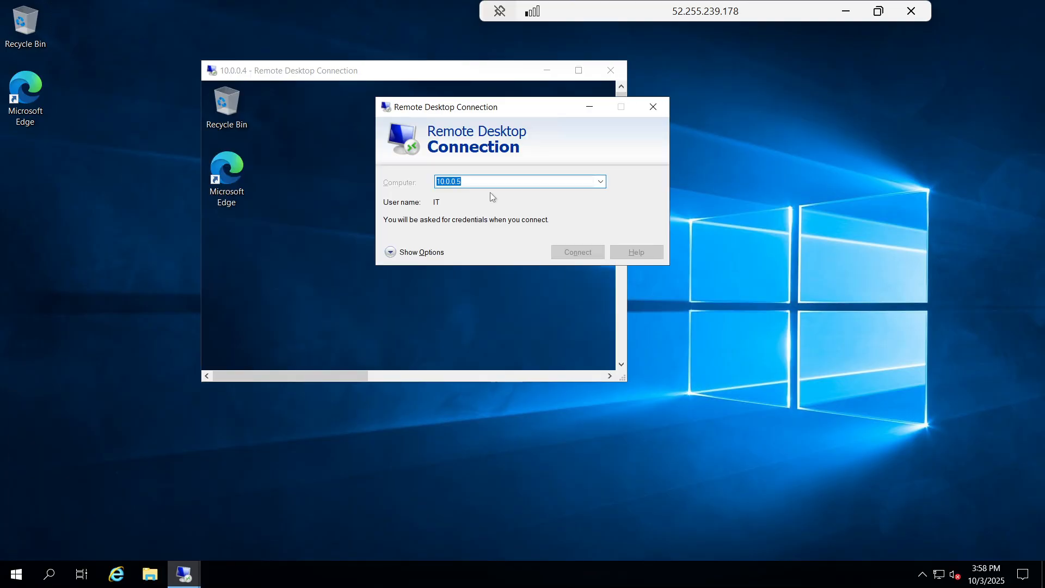
pyautogui.write('••••••••')
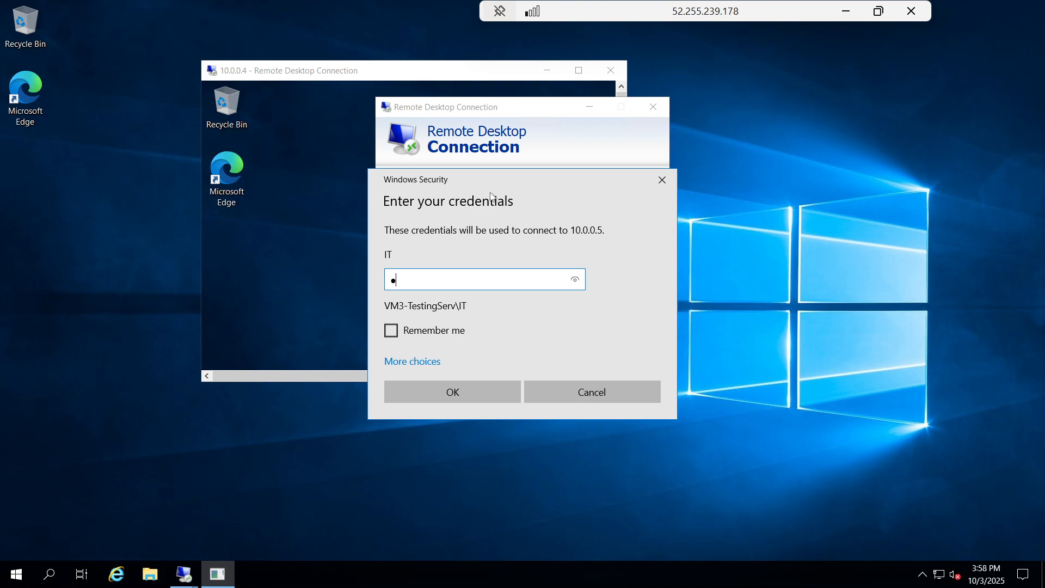
pyautogui.write('••••')
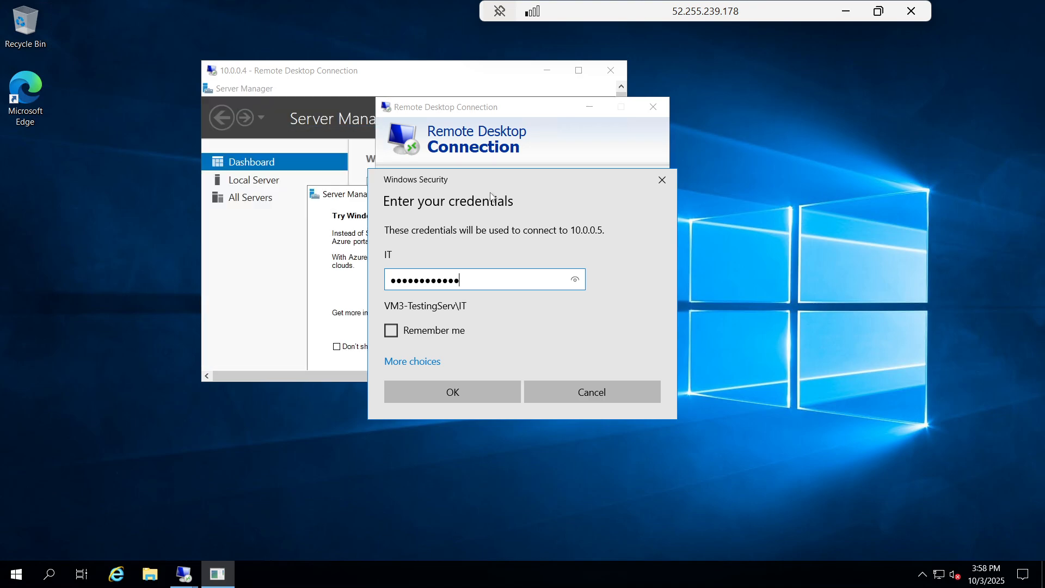
pyautogui.press('Return')
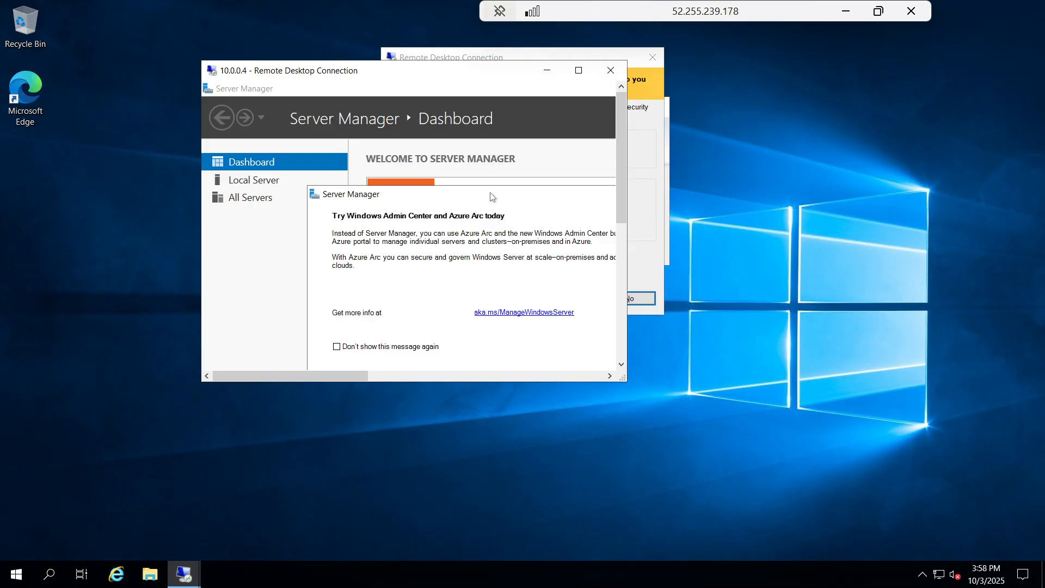
pyautogui.moveTo(179, 574)
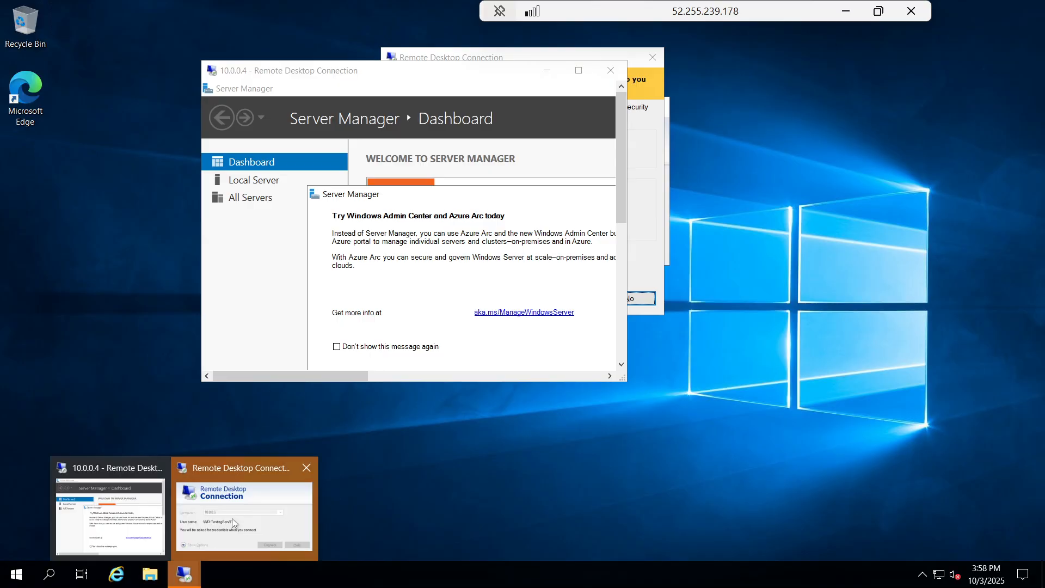
pyautogui.click(230, 518)
pyautogui.click(554, 299)
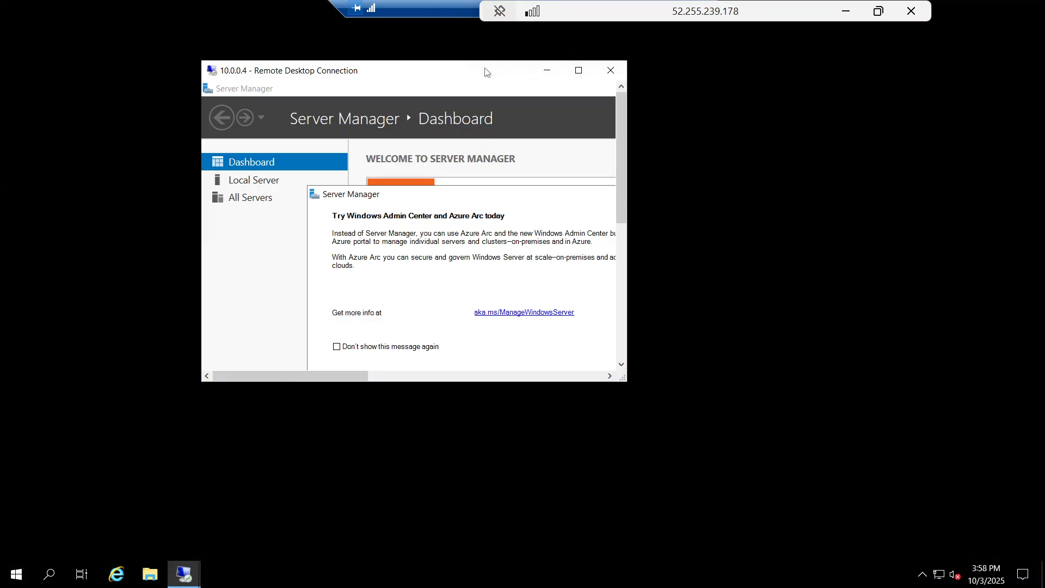
pyautogui.doubleClick(427, 9)
# Arrange and enlarge the 10.0.0.4 and 10.0.0.5 session windows side by side and bring the 10.0.0.4 window to the front.
pyautogui.moveTo(514, 110); pyautogui.dragTo(452, 34)
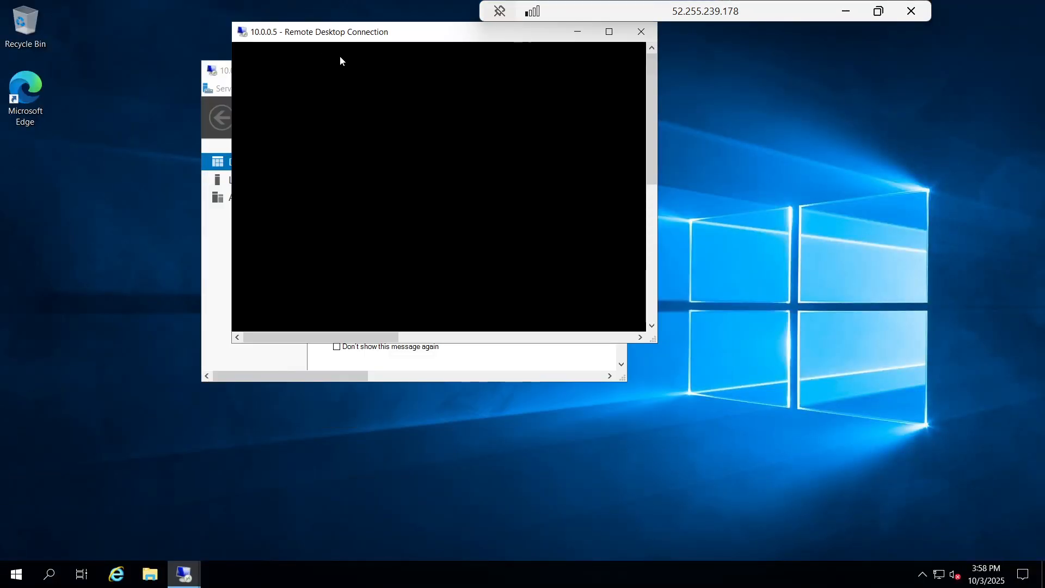
pyautogui.moveTo(537, 167); pyautogui.dragTo(541, 170)
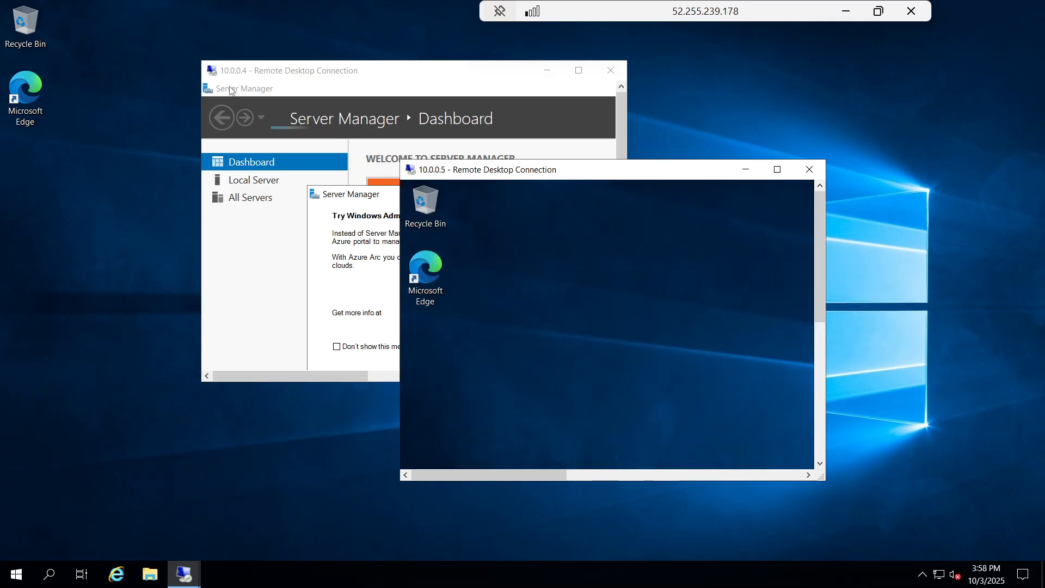
pyautogui.moveTo(203, 62); pyautogui.dragTo(14, 8)
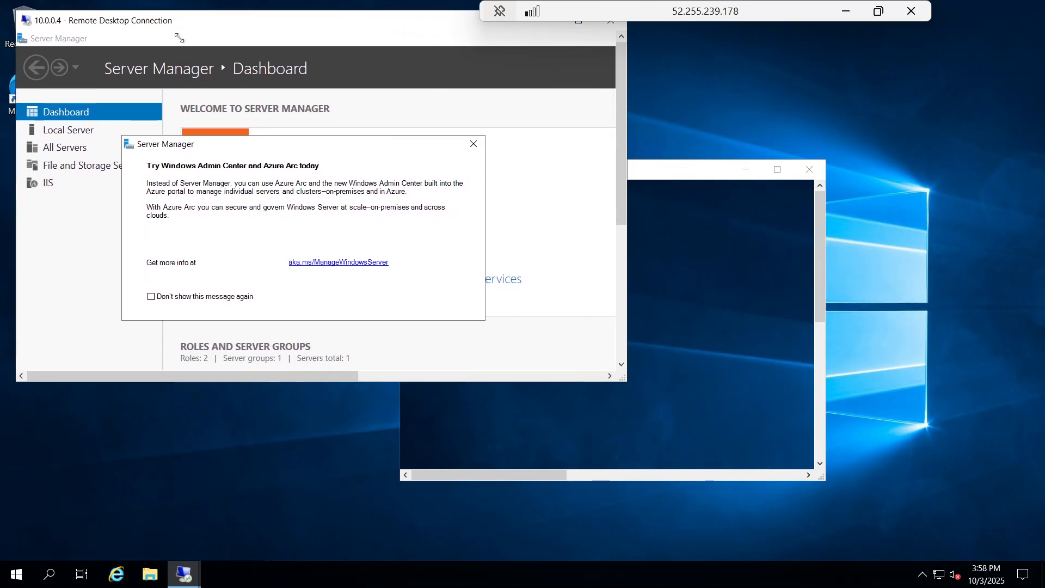
pyautogui.moveTo(319, 383); pyautogui.dragTo(311, 490)
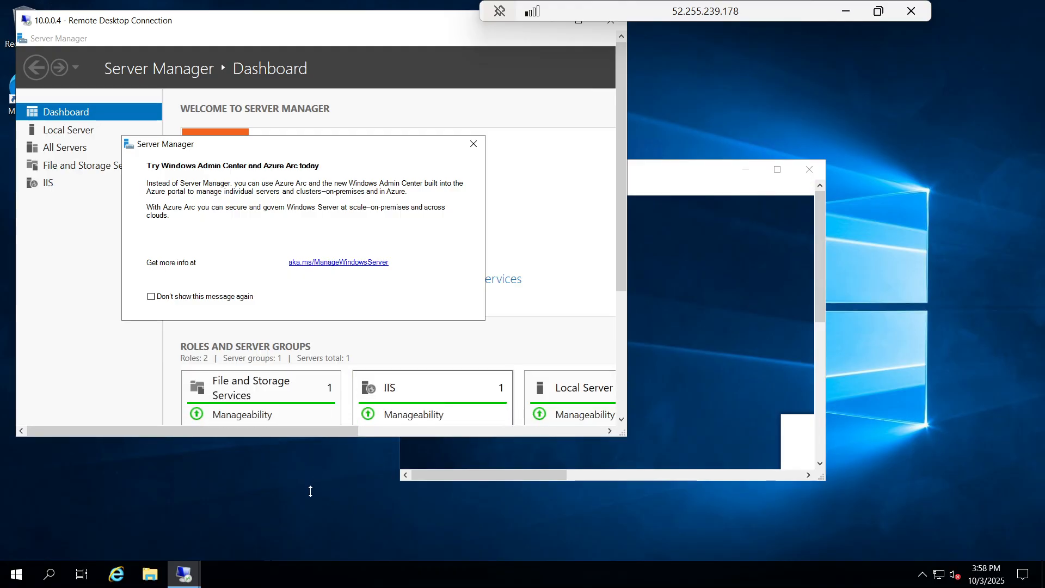
pyautogui.click(748, 166)
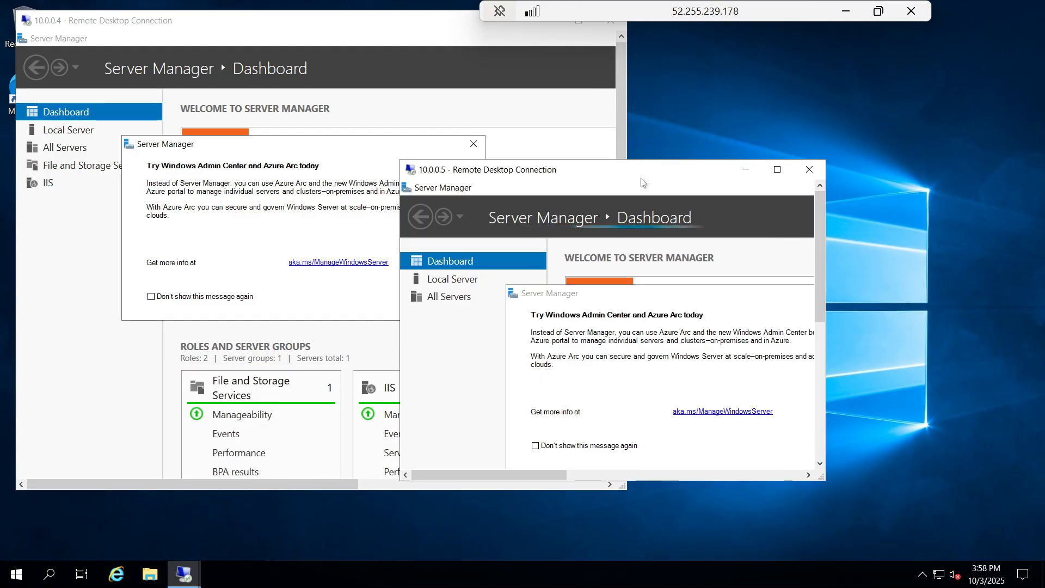
pyautogui.moveTo(674, 157); pyautogui.dragTo(792, 32)
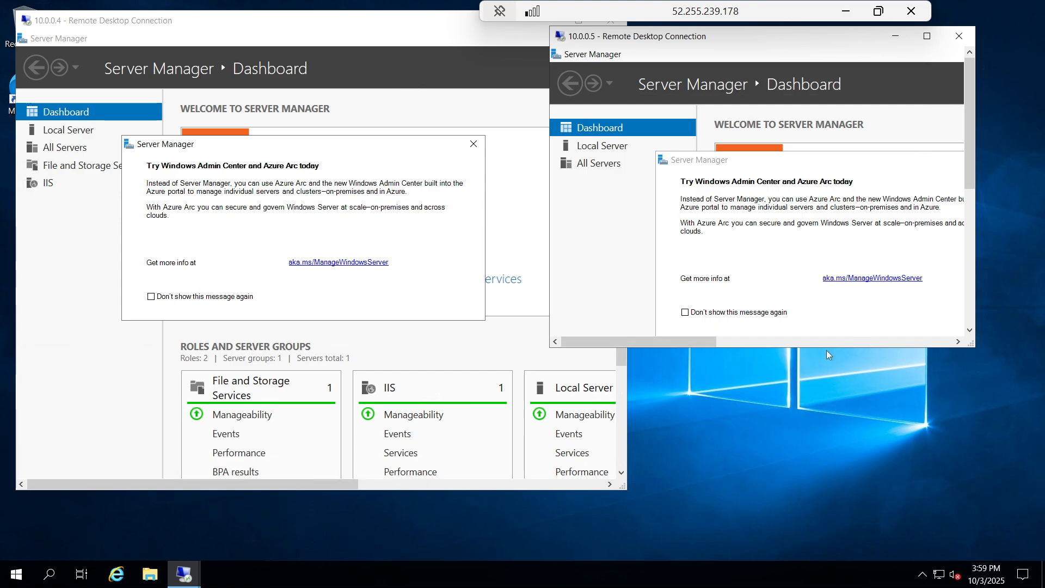
pyautogui.moveTo(827, 349); pyautogui.dragTo(829, 496)
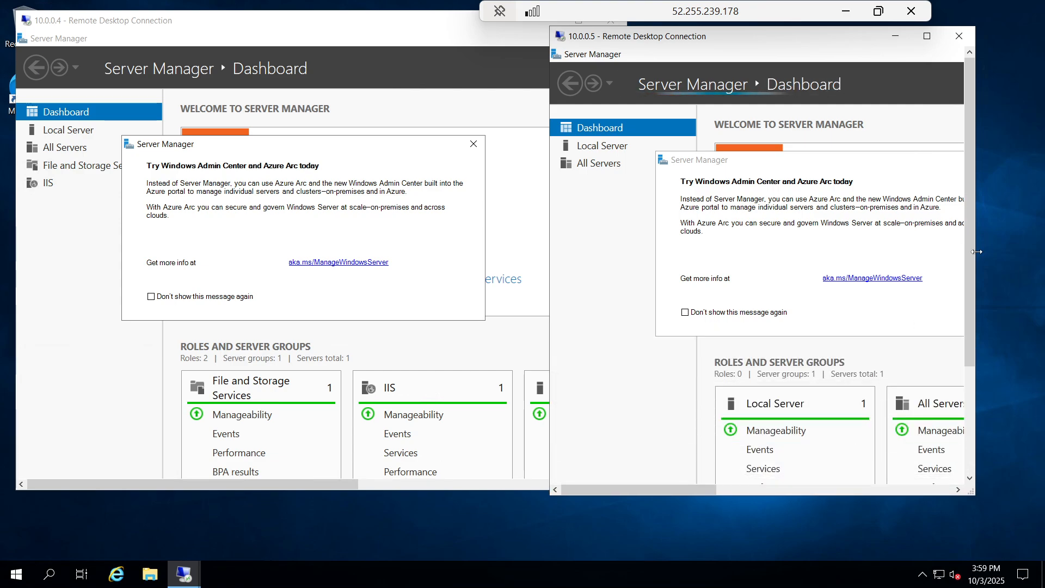
pyautogui.moveTo(976, 240); pyautogui.dragTo(1034, 249)
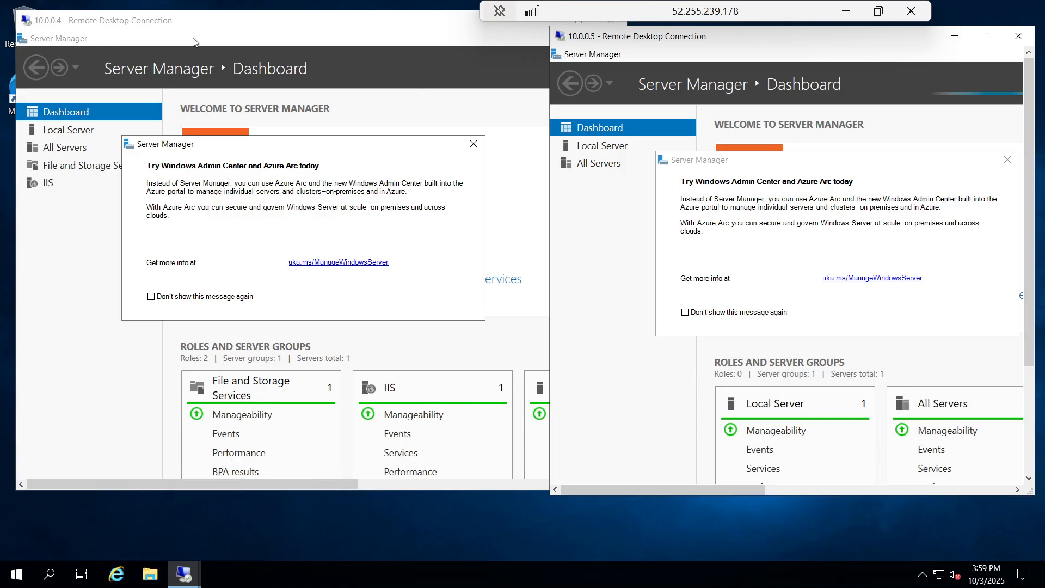
pyautogui.click(236, 101)
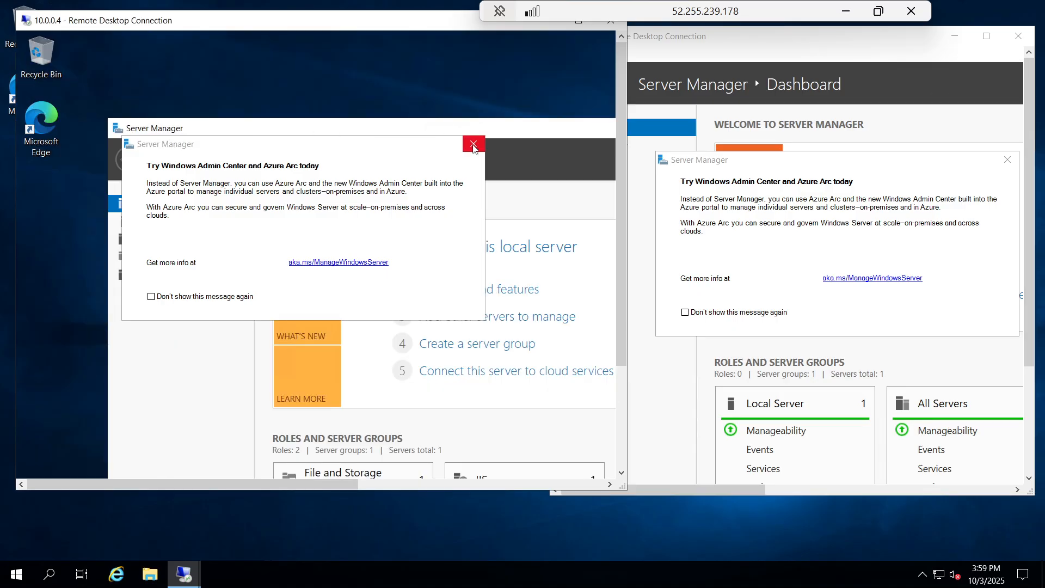
# Dismiss the Windows Admin Center message in the 10.0.0.4 session and close its Server Manager.
pyautogui.click(473, 144)
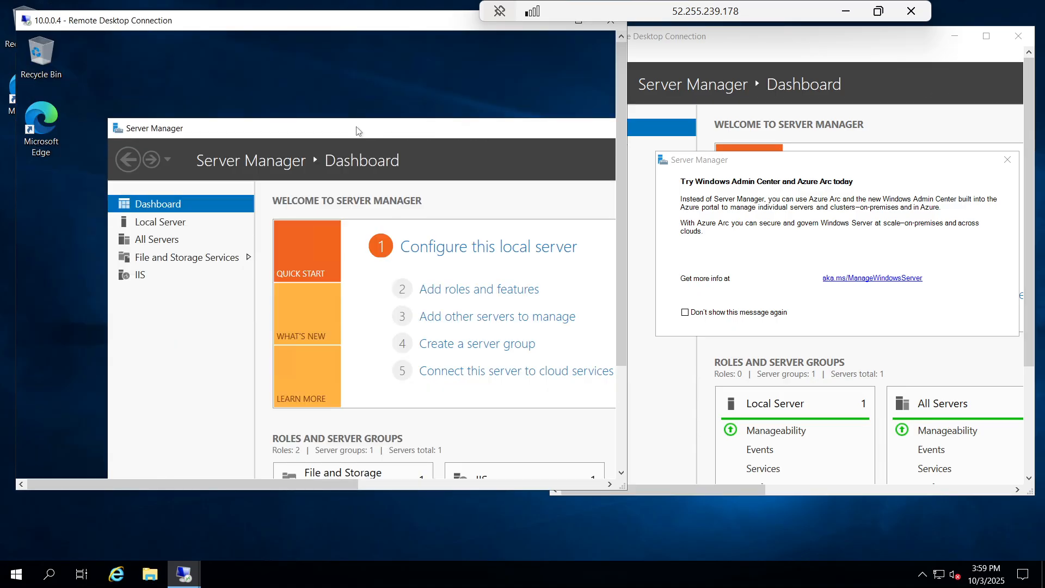
pyautogui.moveTo(484, 126); pyautogui.dragTo(341, 126)
pyautogui.moveTo(538, 126); pyautogui.dragTo(403, 127)
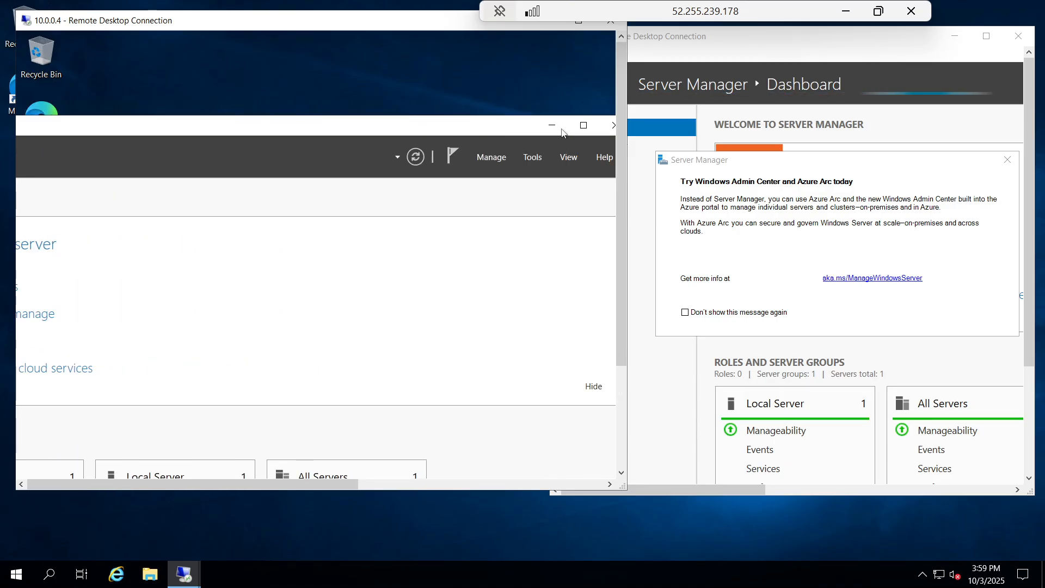
pyautogui.click(608, 127)
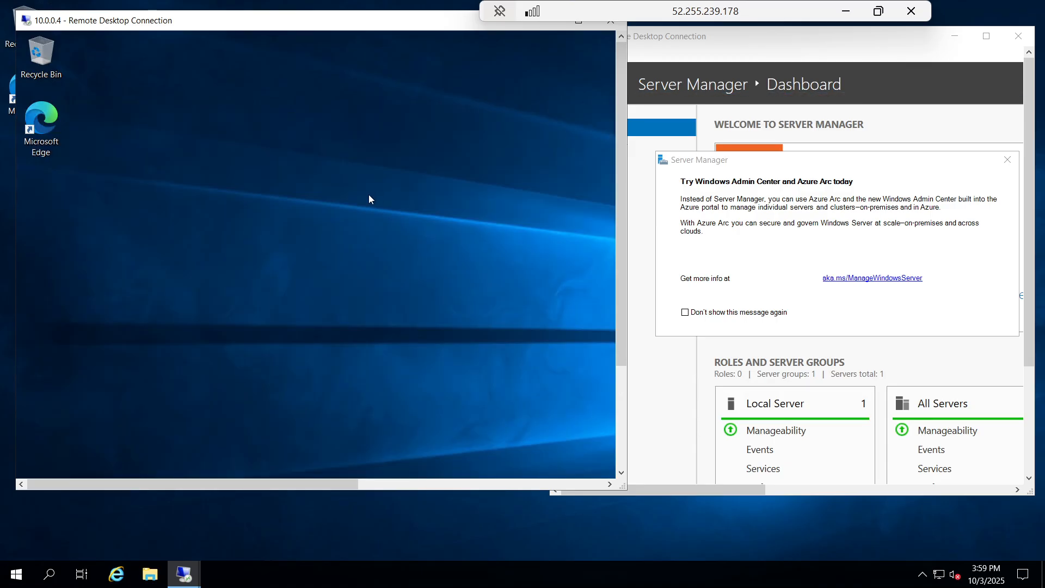
pyautogui.press('super+r')
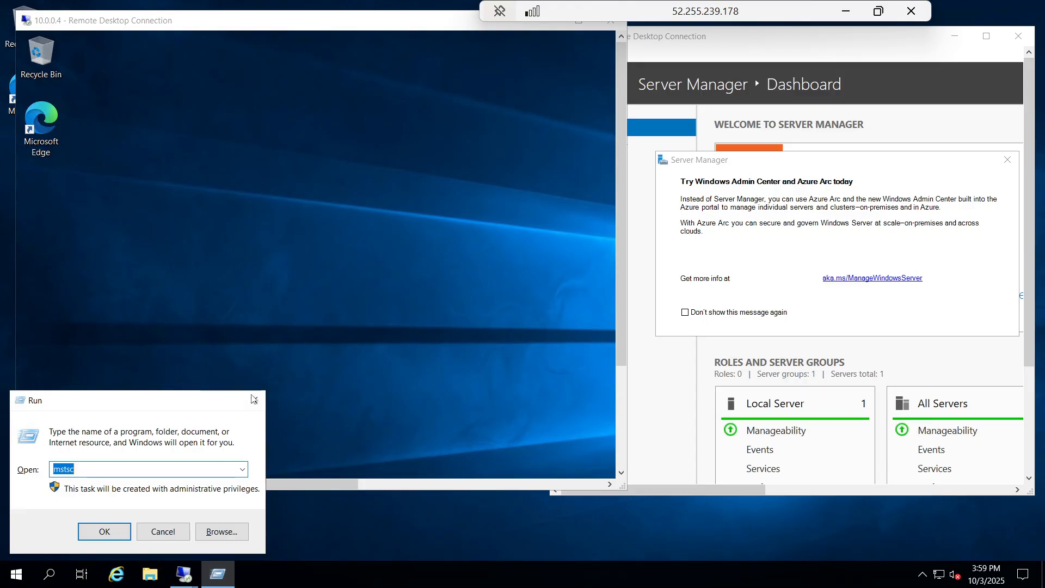
pyautogui.press('Escape')
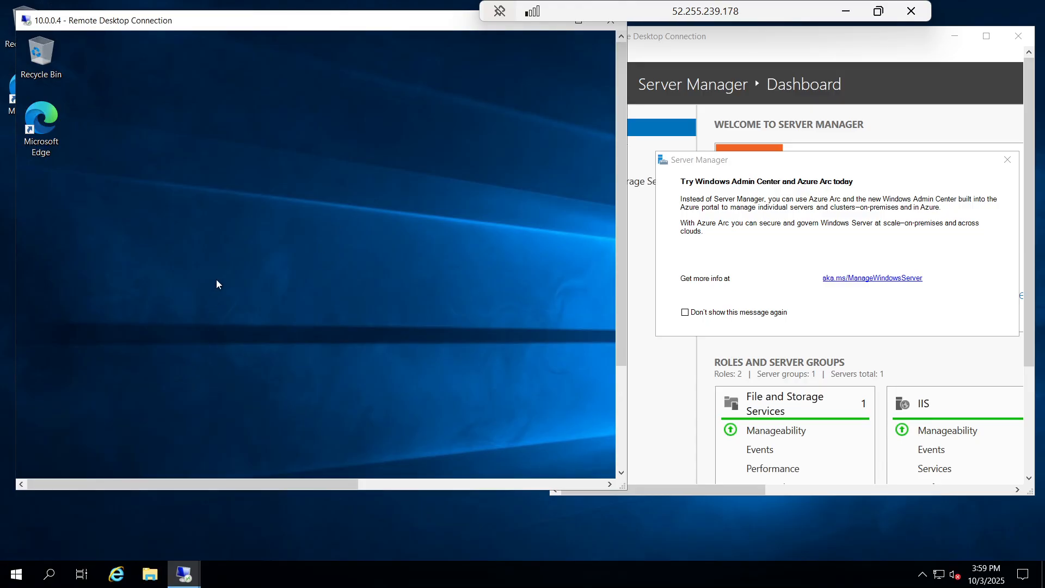
pyautogui.press('super+e')
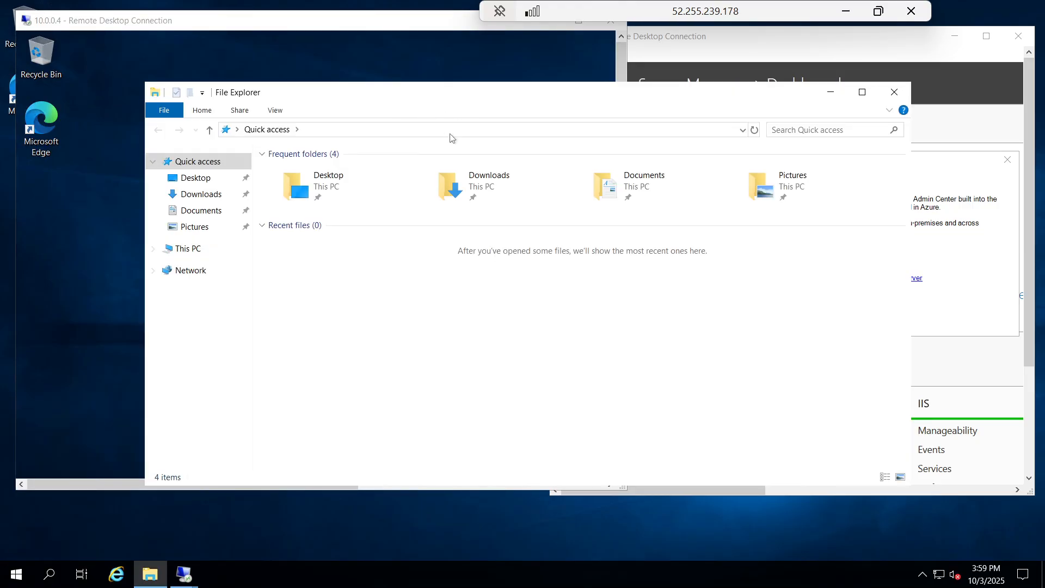
pyautogui.click(896, 93)
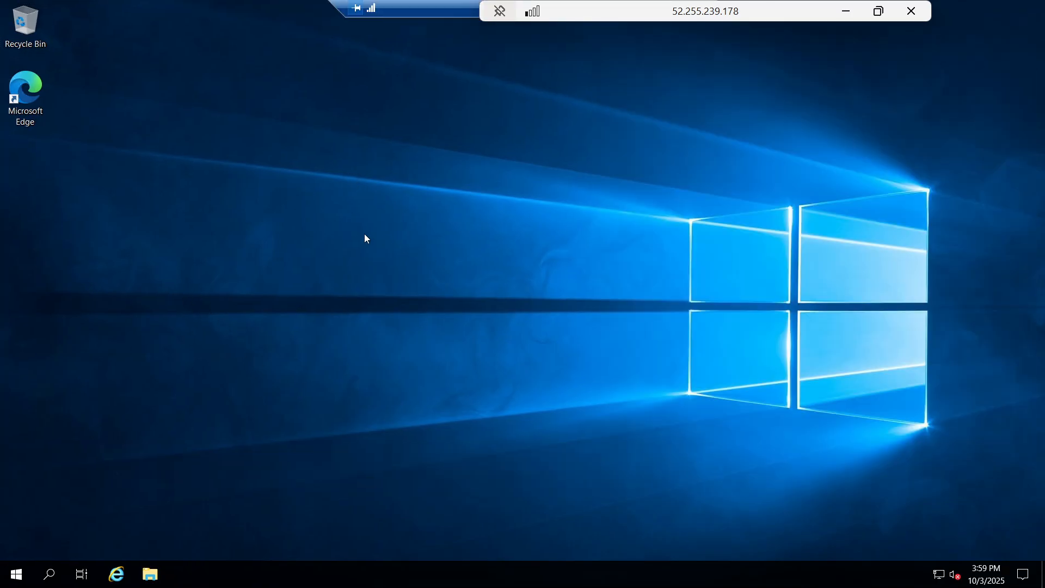
# Browse to C:\inetpub\wwwroot in File Explorer on the 10.0.0.4 server.
pyautogui.press('super+e')
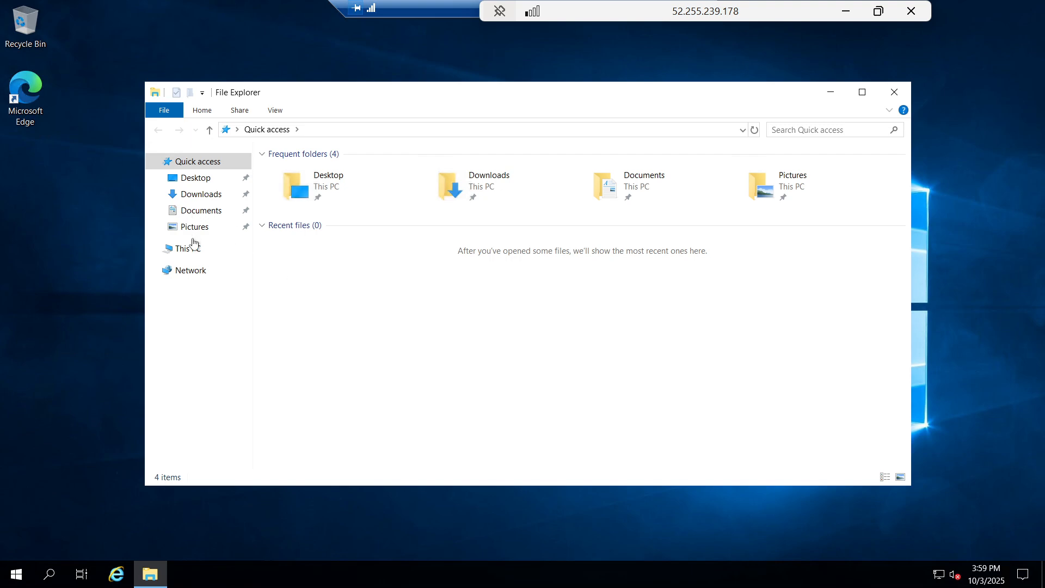
pyautogui.click(190, 250)
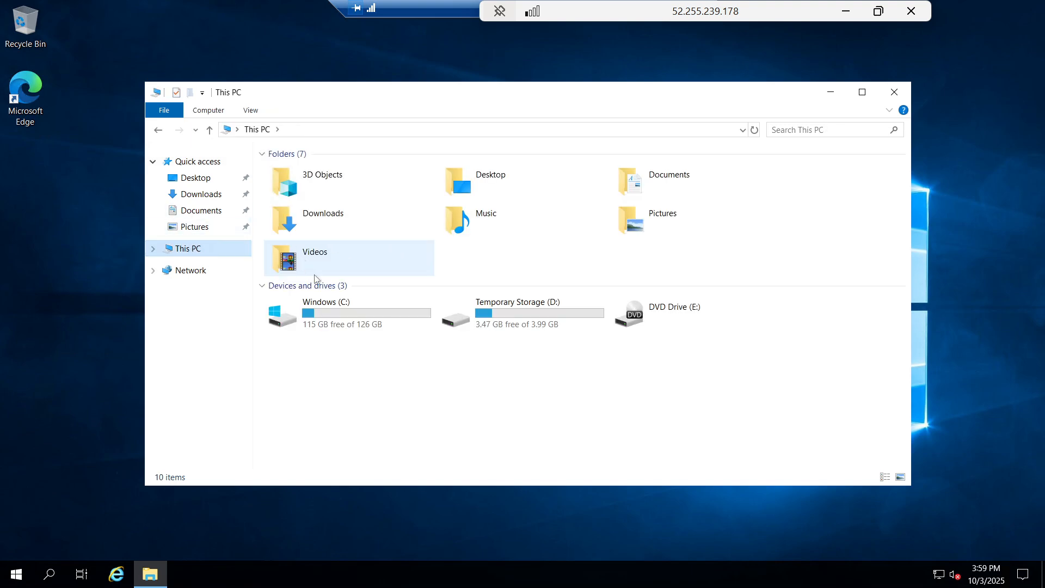
pyautogui.click(336, 324)
pyautogui.doubleClick(333, 314)
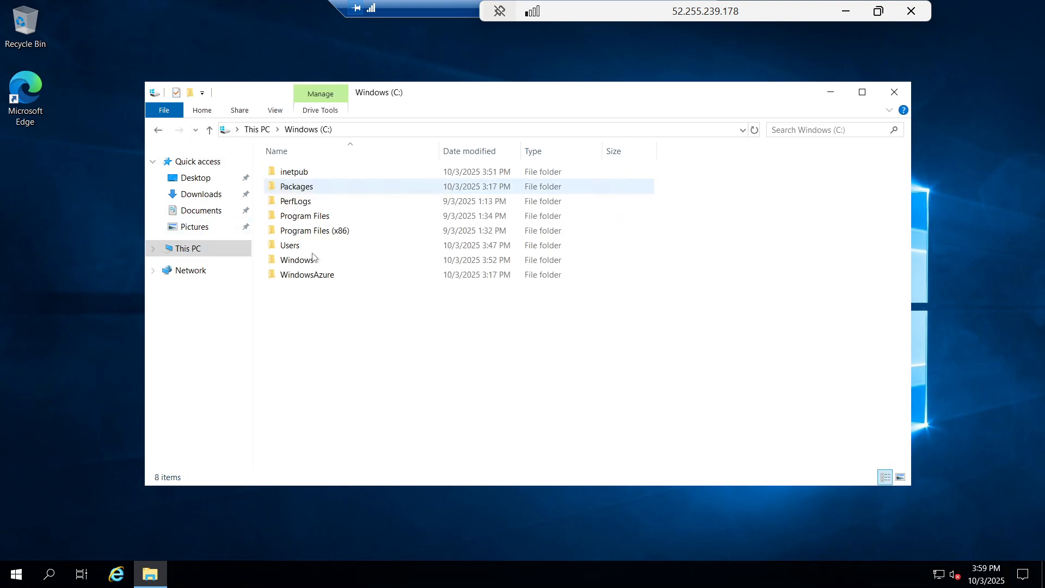
pyautogui.doubleClick(299, 172)
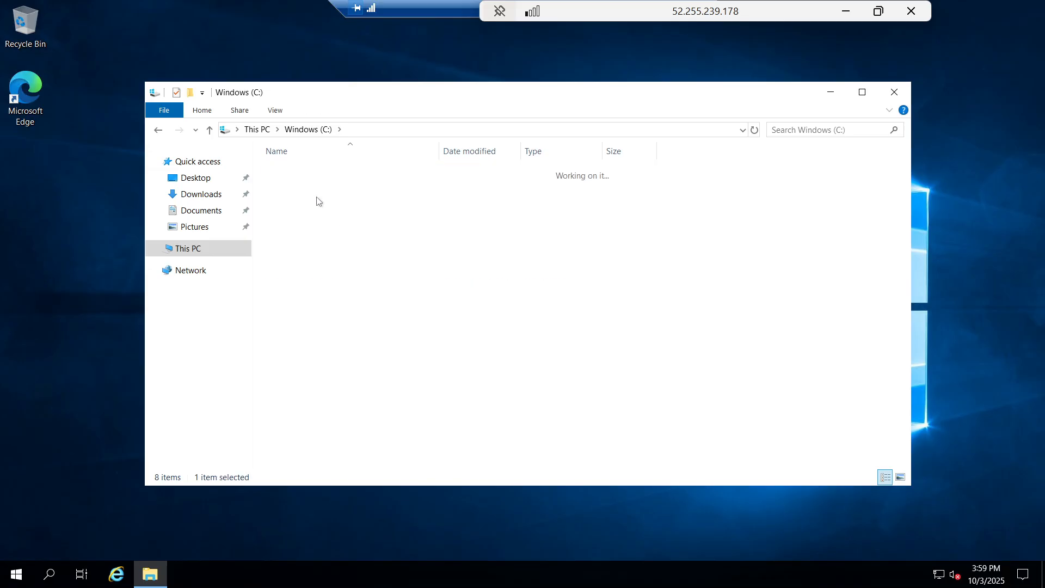
pyautogui.doubleClick(298, 231)
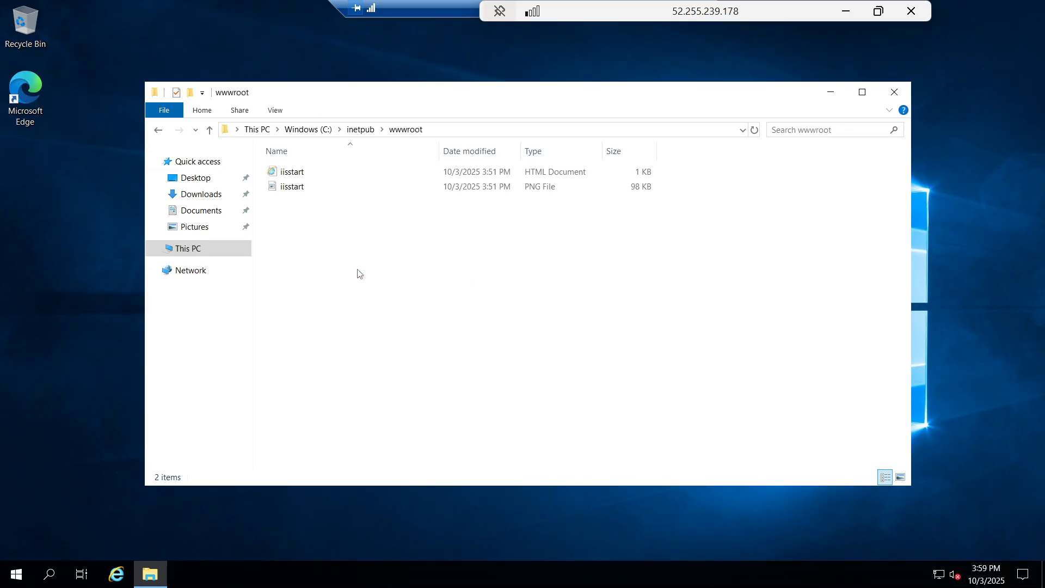
# Open the iisstart PNG image from the wwwroot folder for editing in Paint.
pyautogui.click(290, 188)
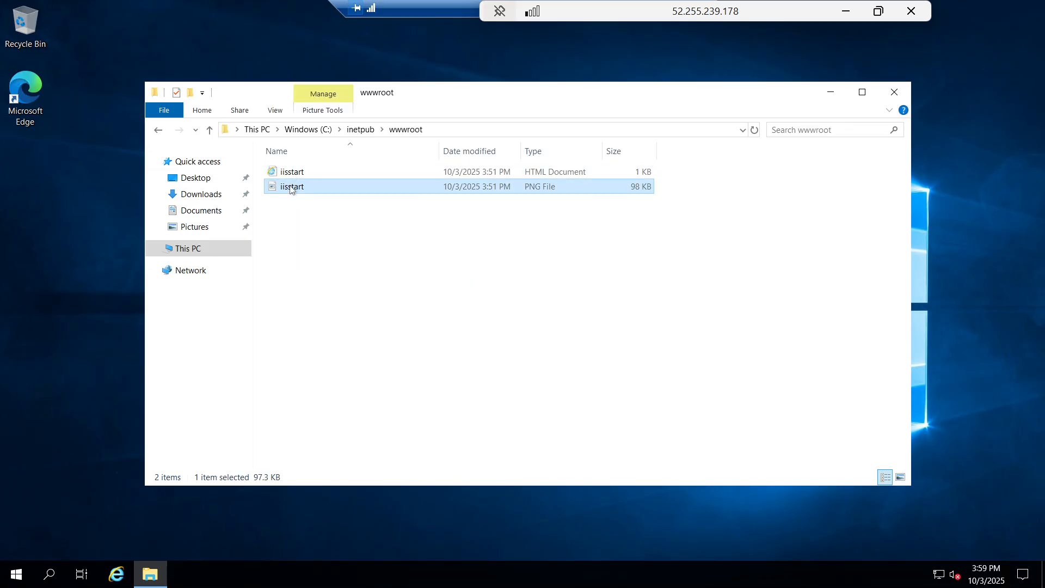
pyautogui.rightClick(291, 187)
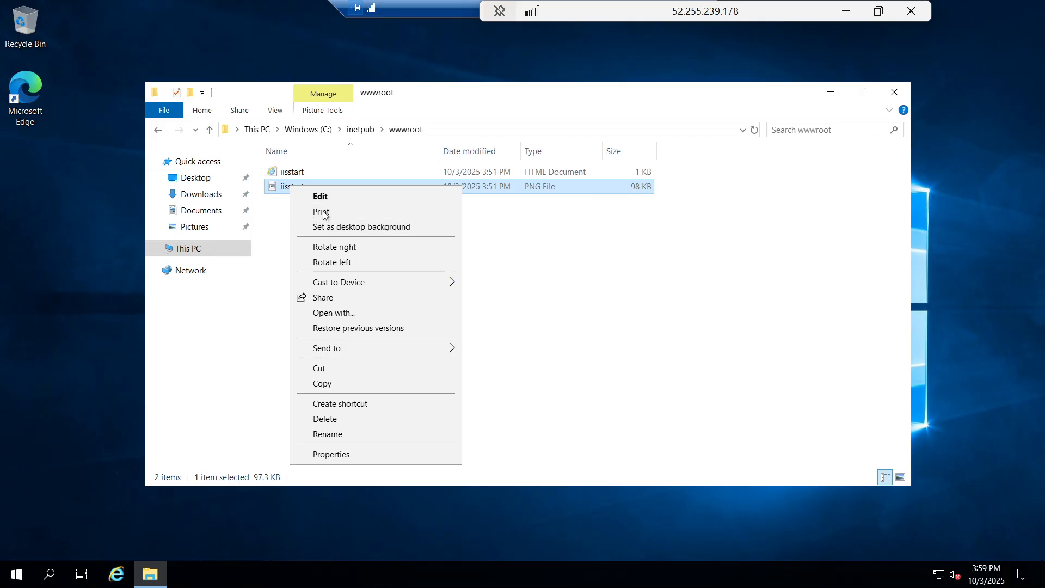
pyautogui.click(336, 200)
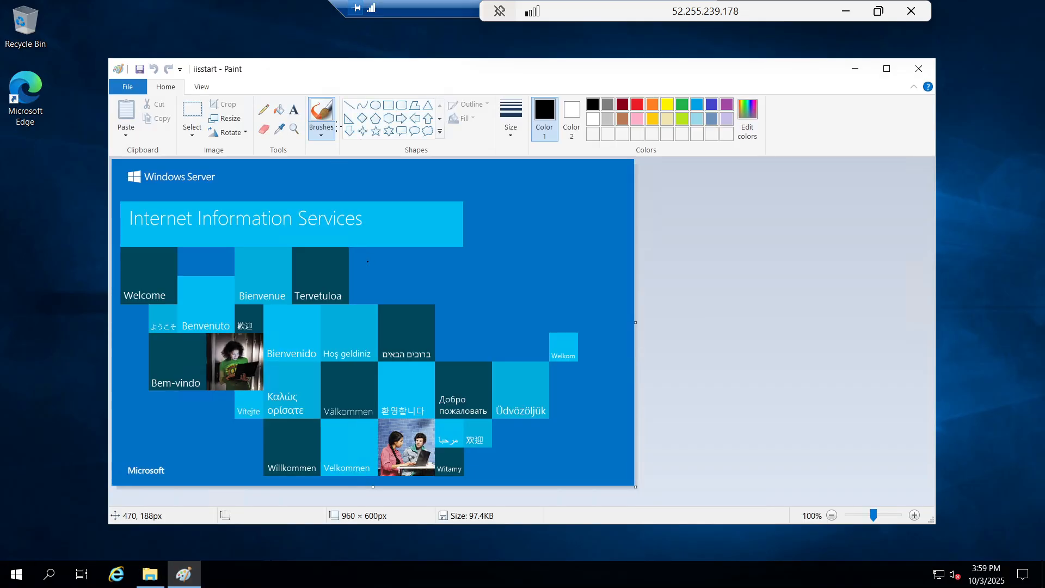
# Add the text "VM1" to the image beside the Windows Server logo and colour it red.
pyautogui.click(294, 110)
pyautogui.moveTo(289, 174); pyautogui.dragTo(290, 174)
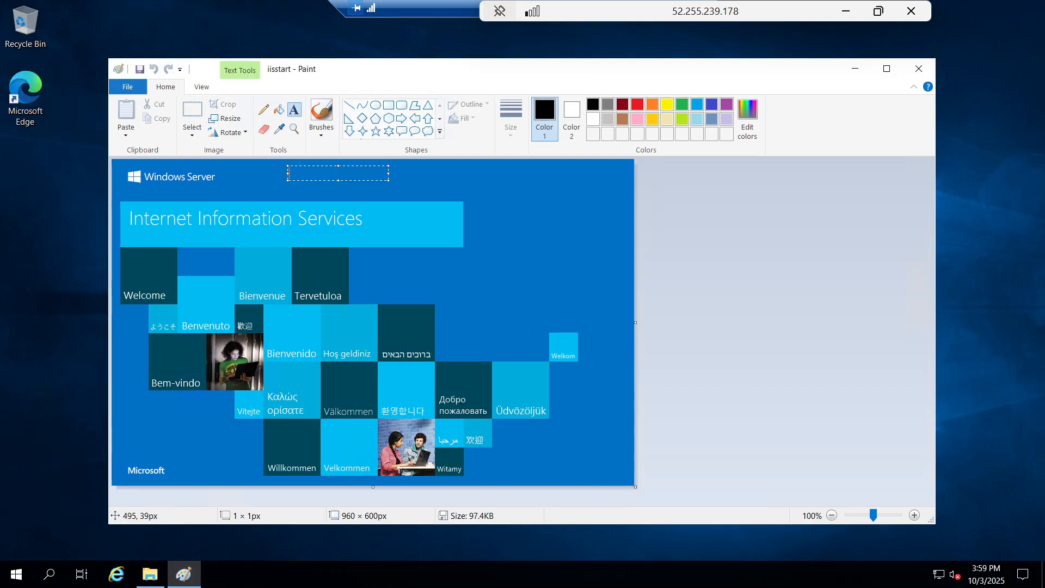
pyautogui.write('VM1')
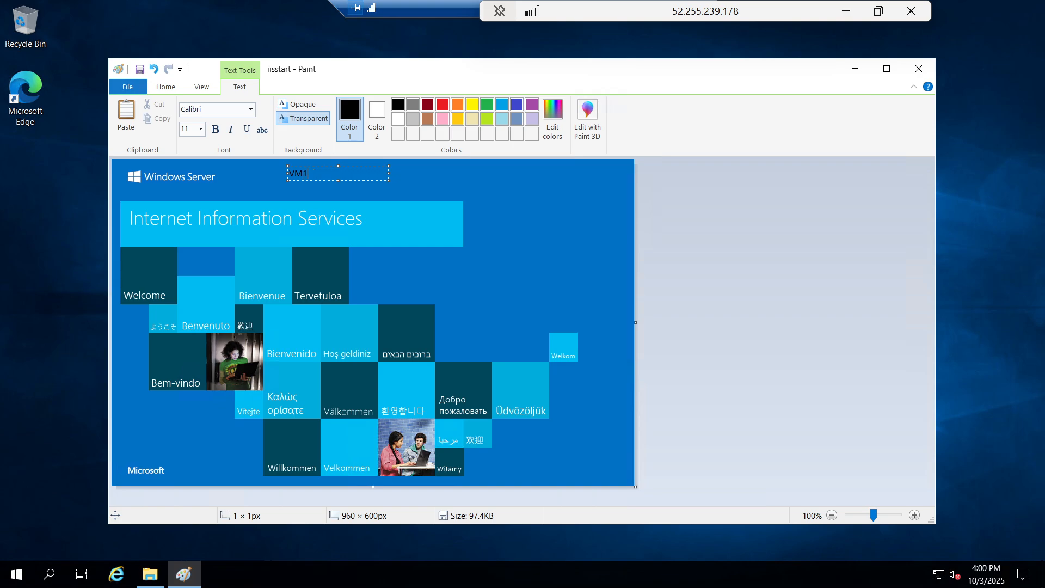
pyautogui.hotkey('ctrl', 'a')
pyautogui.click(441, 105)
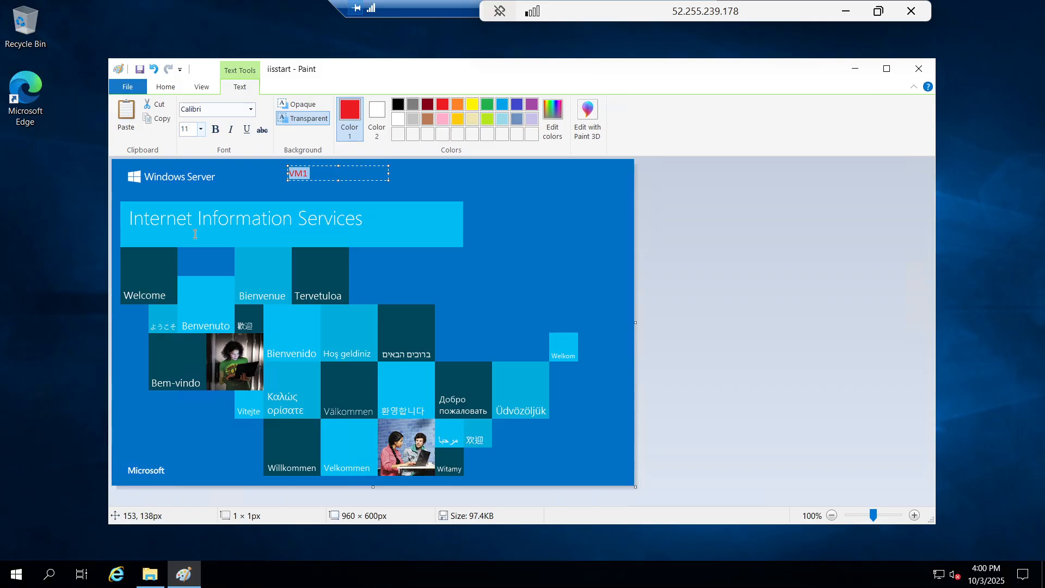
# Take the outer remote session out of full screen and set the VM1 text to font size 24.
pyautogui.click(878, 11)
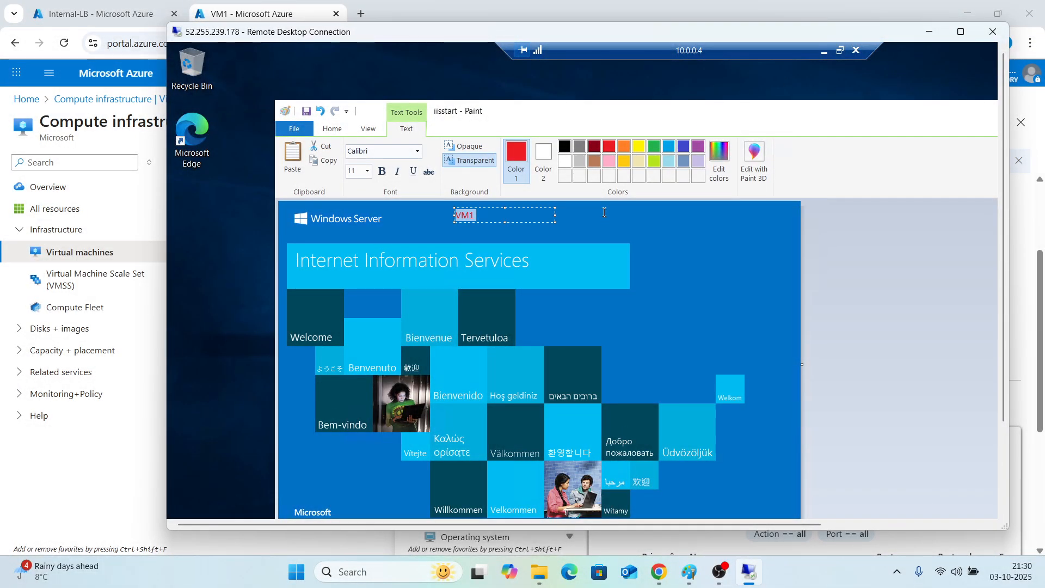
pyautogui.click(368, 171)
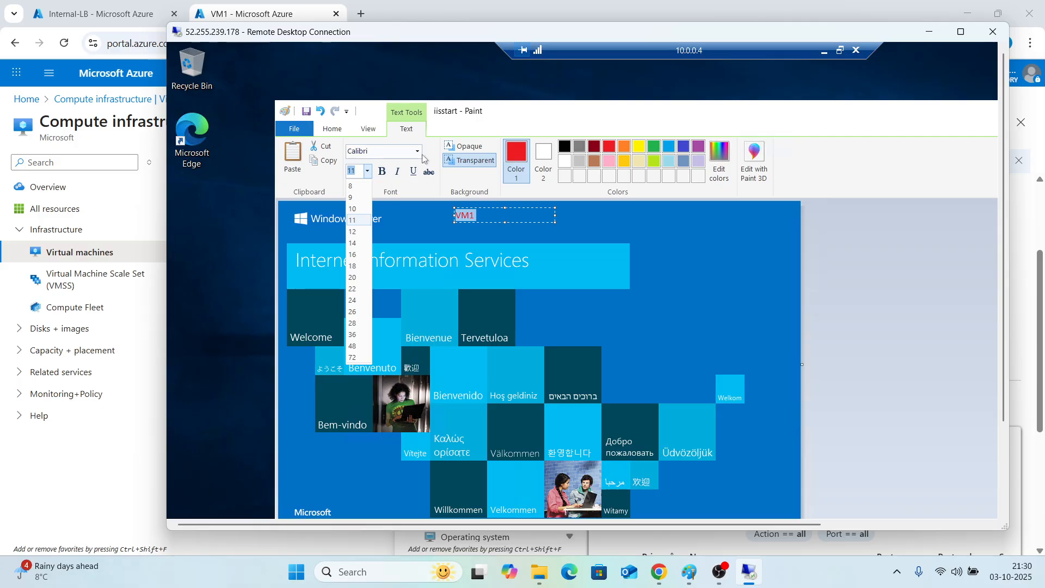
pyautogui.click(353, 300)
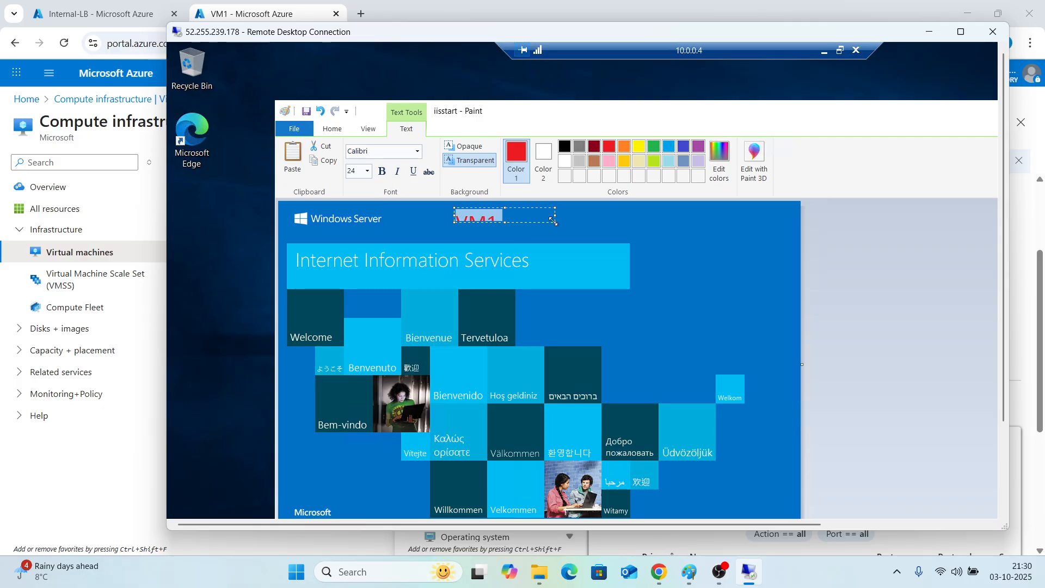
# Try to enlarge the VM1 text box, place the text, and undo it.
pyautogui.moveTo(536, 209); pyautogui.dragTo(591, 249)
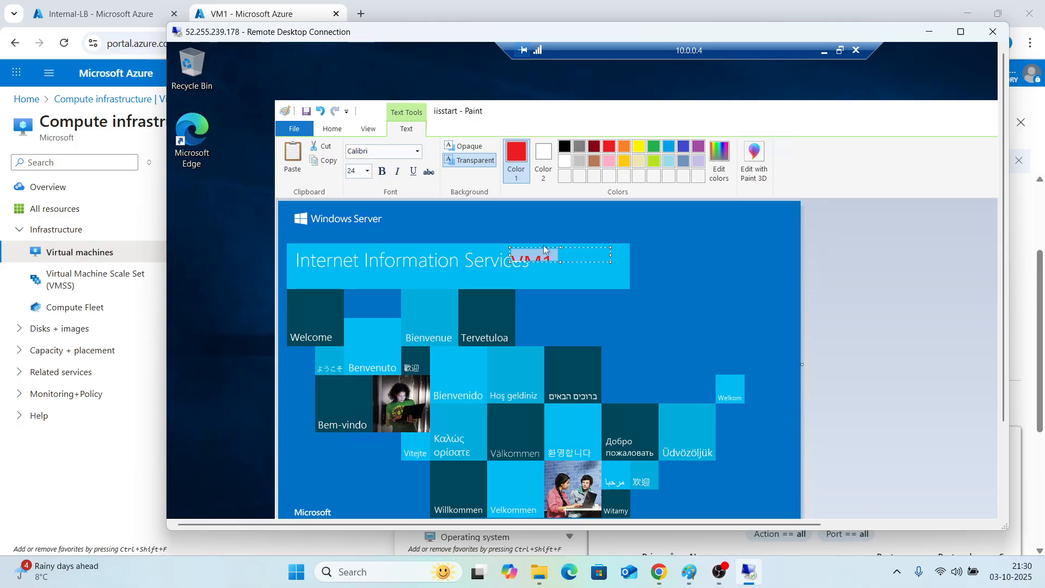
pyautogui.click(510, 241)
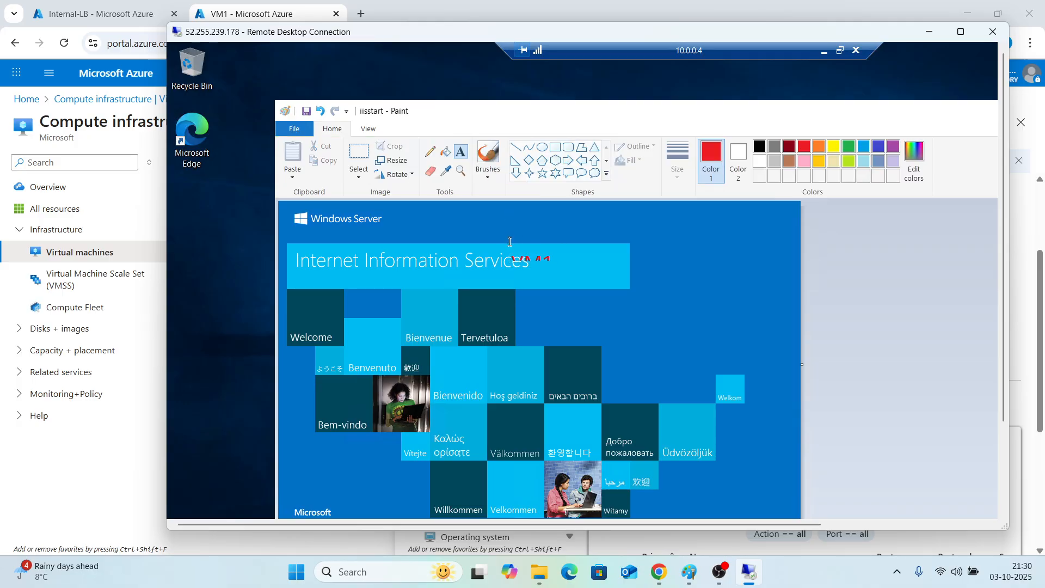
pyautogui.hotkey('ctrl', 'z')
# Add the text "VM1" again beside the Windows Server logo, make it bold, and place it on the image.
pyautogui.click(461, 152)
pyautogui.click(447, 217)
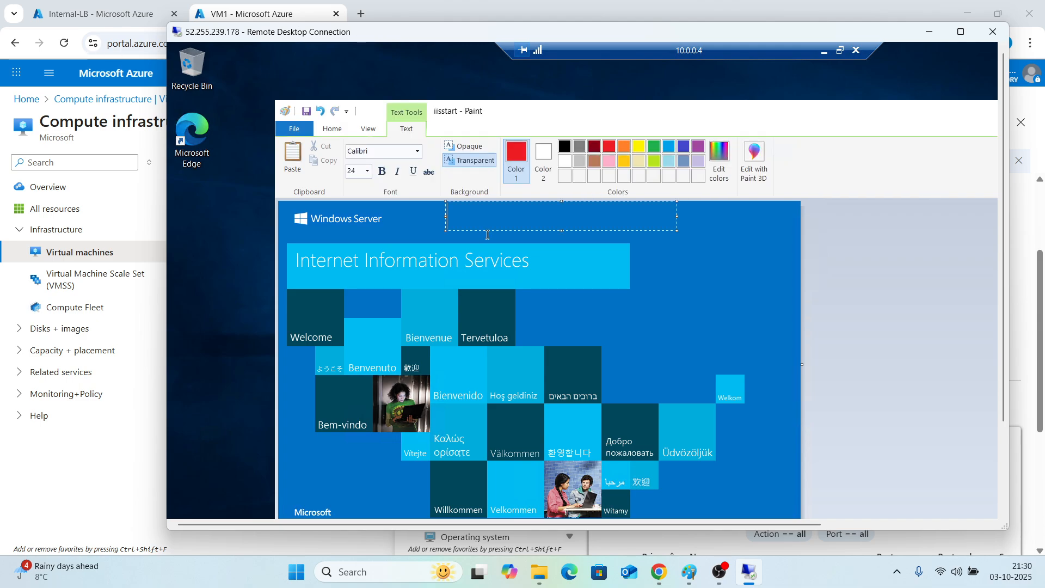
pyautogui.write('VM1')
pyautogui.hotkey('ctrl', 'a')
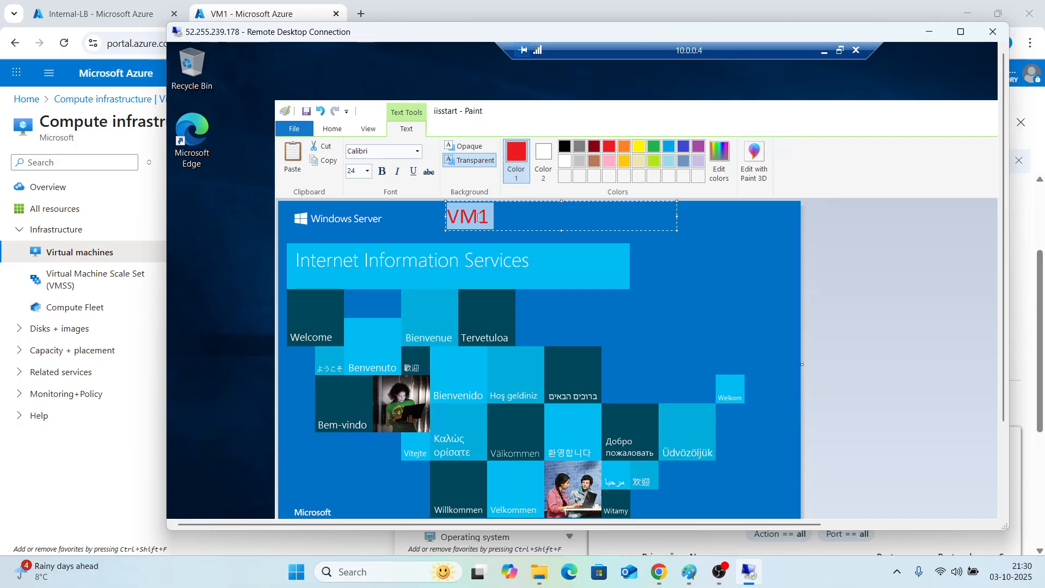
pyautogui.click(382, 171)
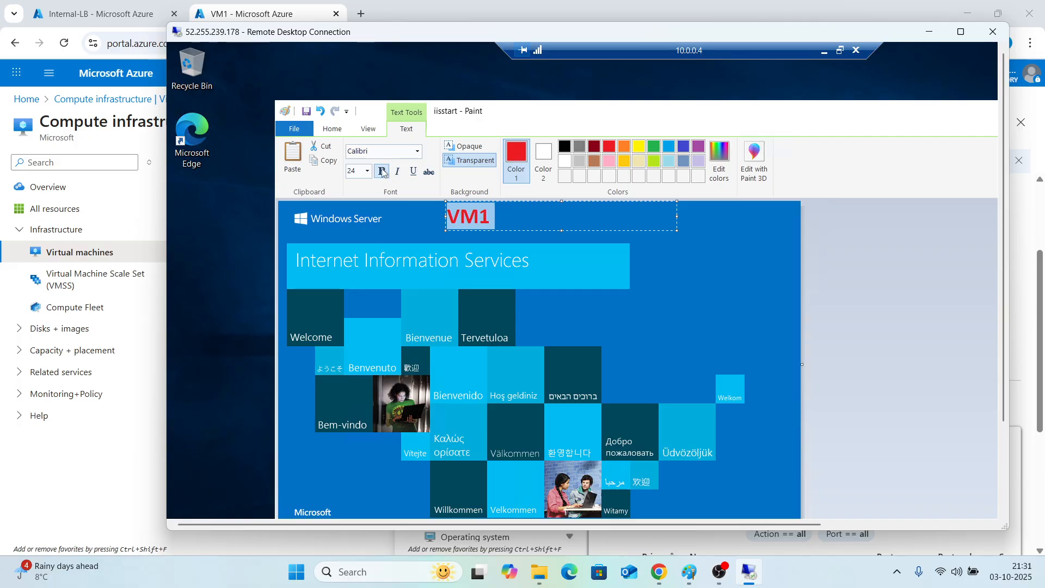
pyautogui.click(704, 252)
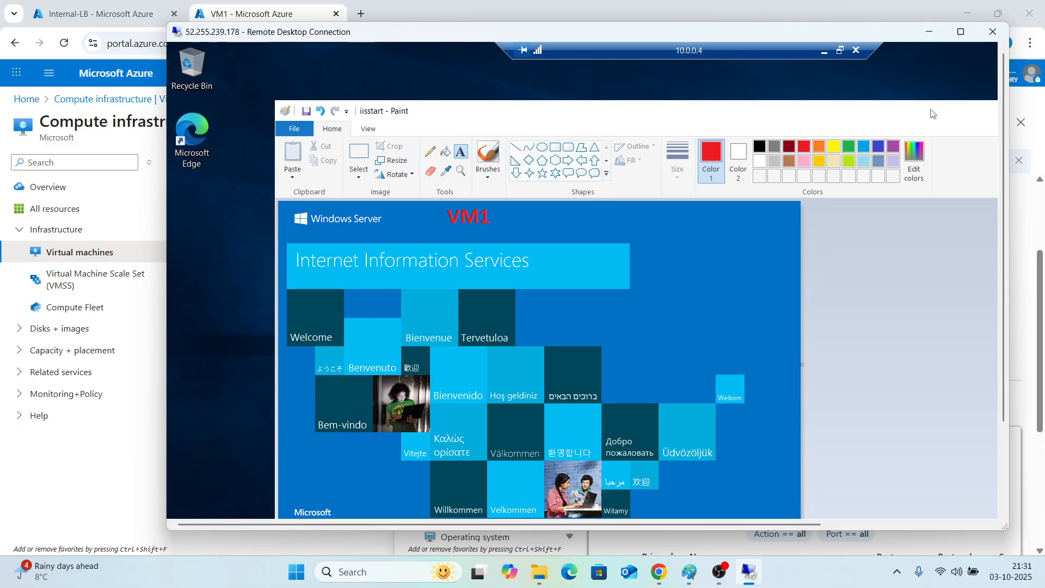
# Return the outer session to full screen, close Paint saving the changes to iisstart.png, and close the wwwroot folder window.
pyautogui.click(962, 34)
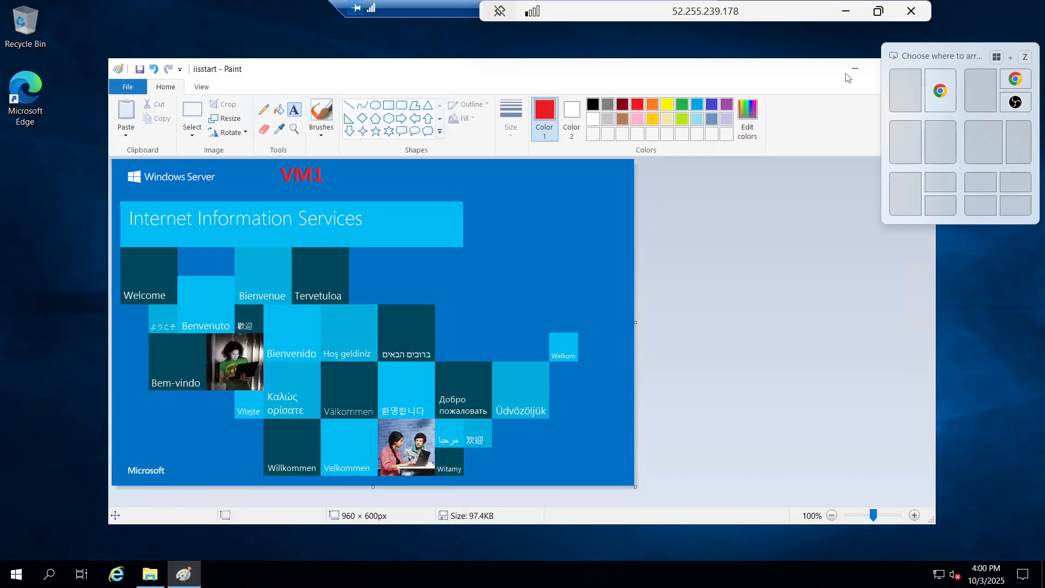
pyautogui.click(919, 68)
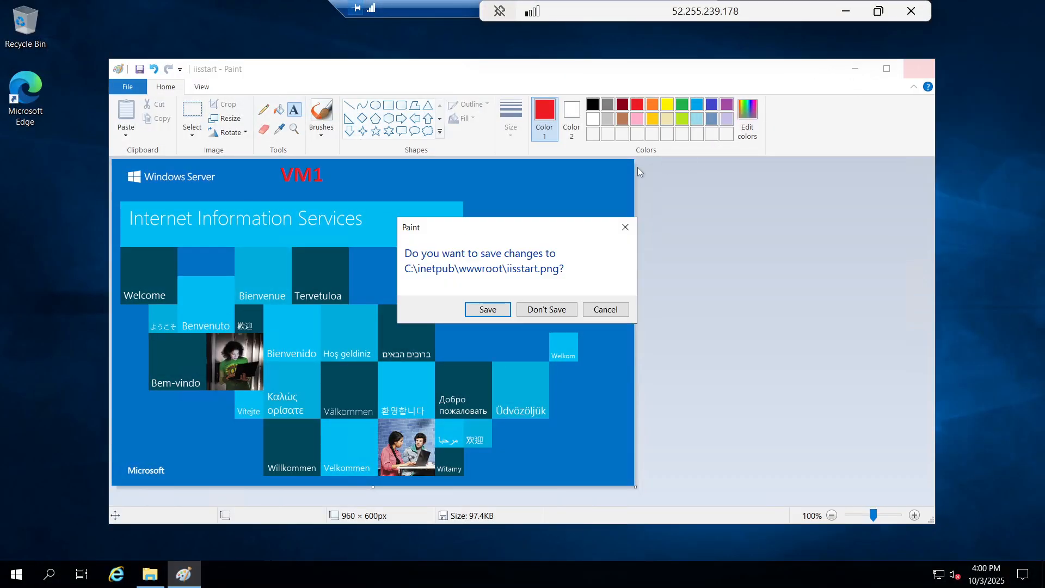
pyautogui.click(491, 311)
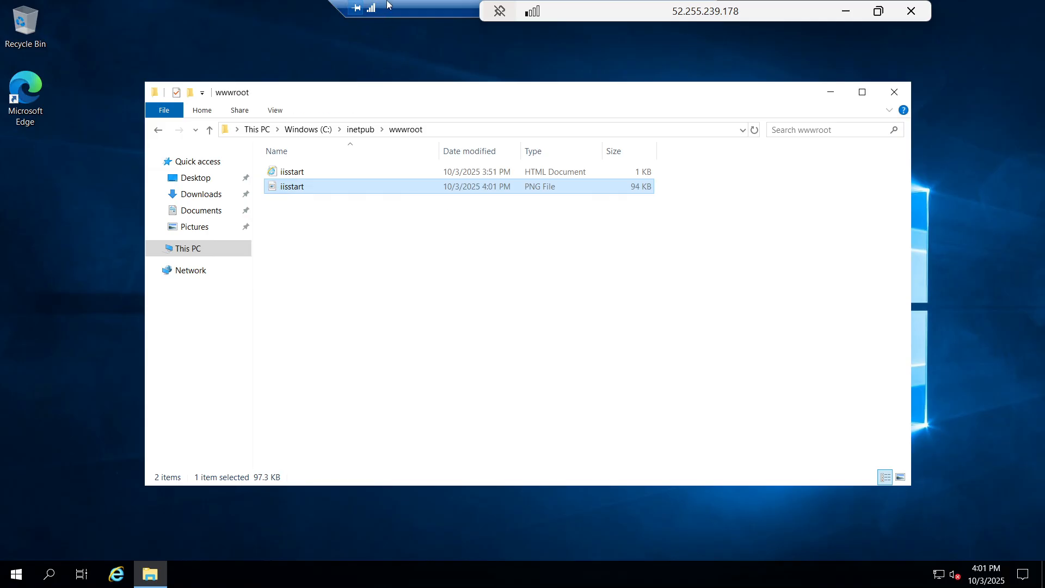
pyautogui.click(894, 92)
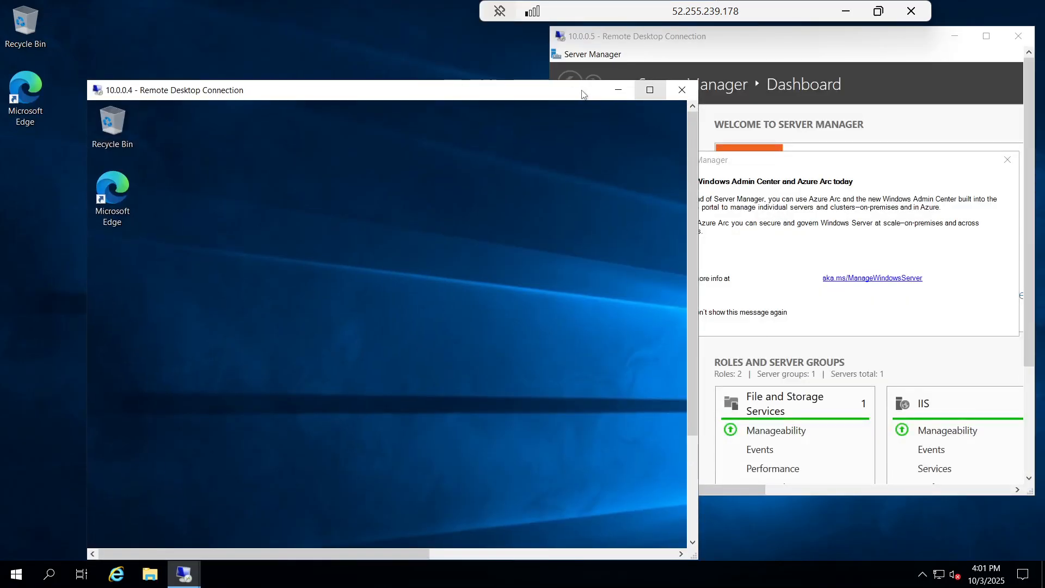
# Switch the 10.0.0.5 session to full screen and close its Server Manager.
pyautogui.doubleClick(763, 33)
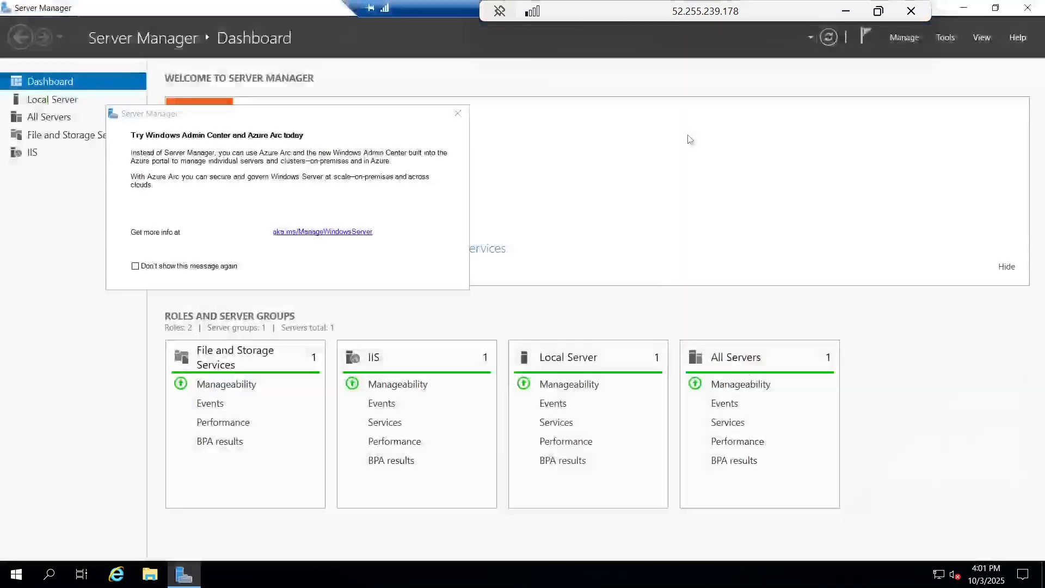
pyautogui.click(1029, 8)
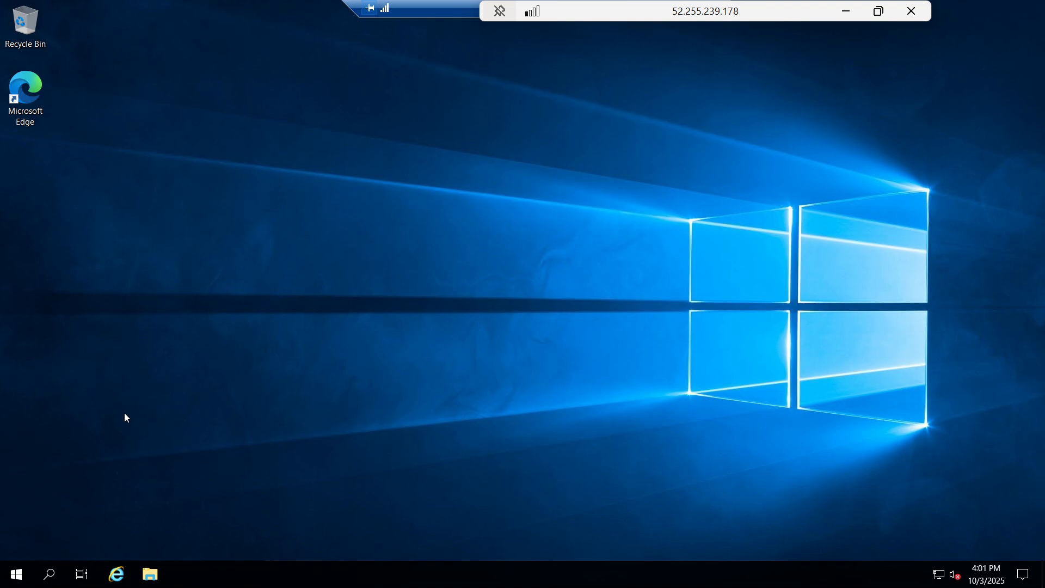
# Open the C:\inetpub\wwwroot folder in File Explorer on the 10.0.0.5 server.
pyautogui.press('super+e')
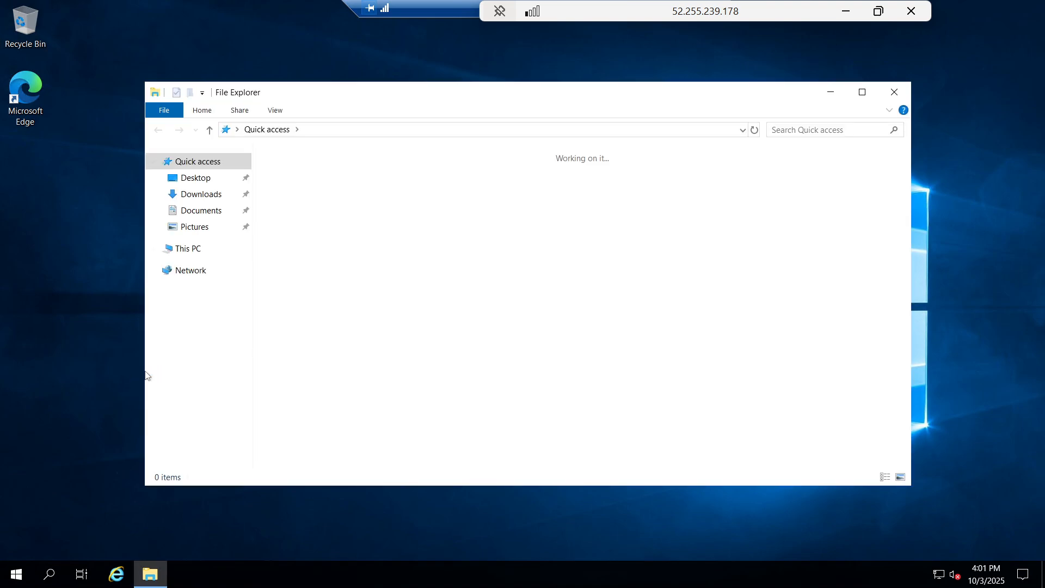
pyautogui.click(177, 253)
pyautogui.doubleClick(326, 305)
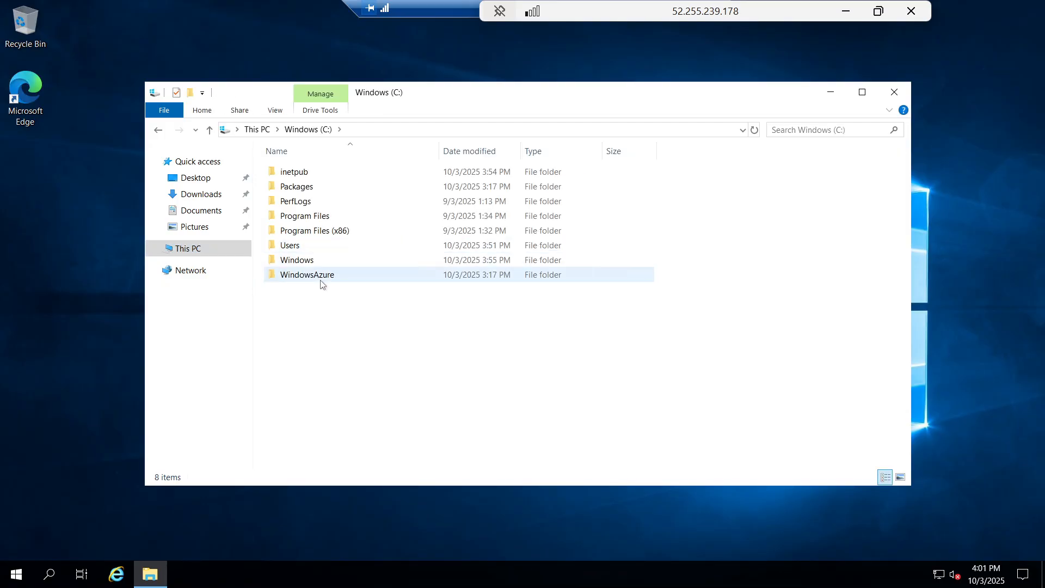
pyautogui.doubleClick(295, 173)
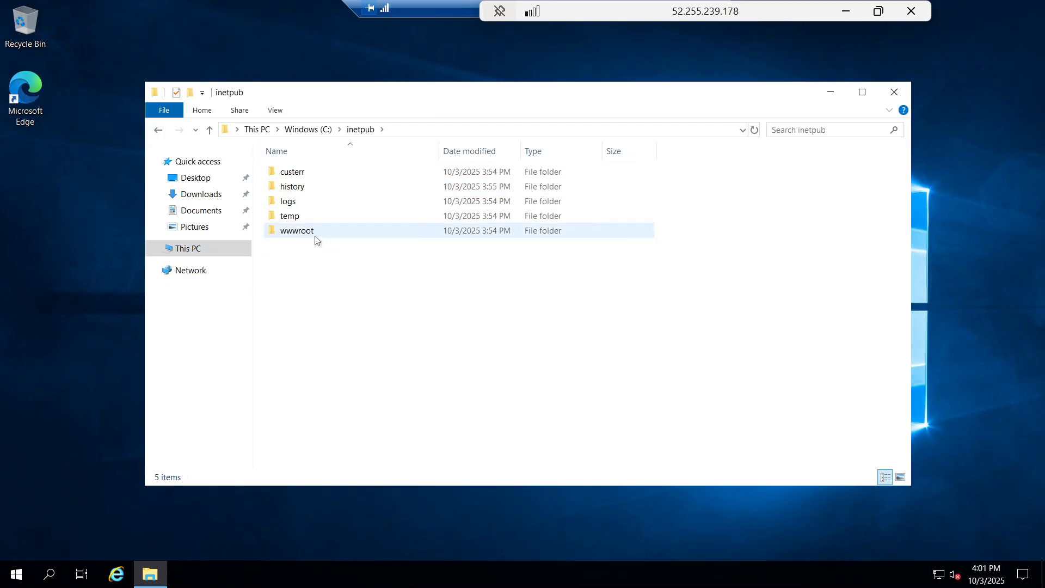
pyautogui.doubleClick(315, 238)
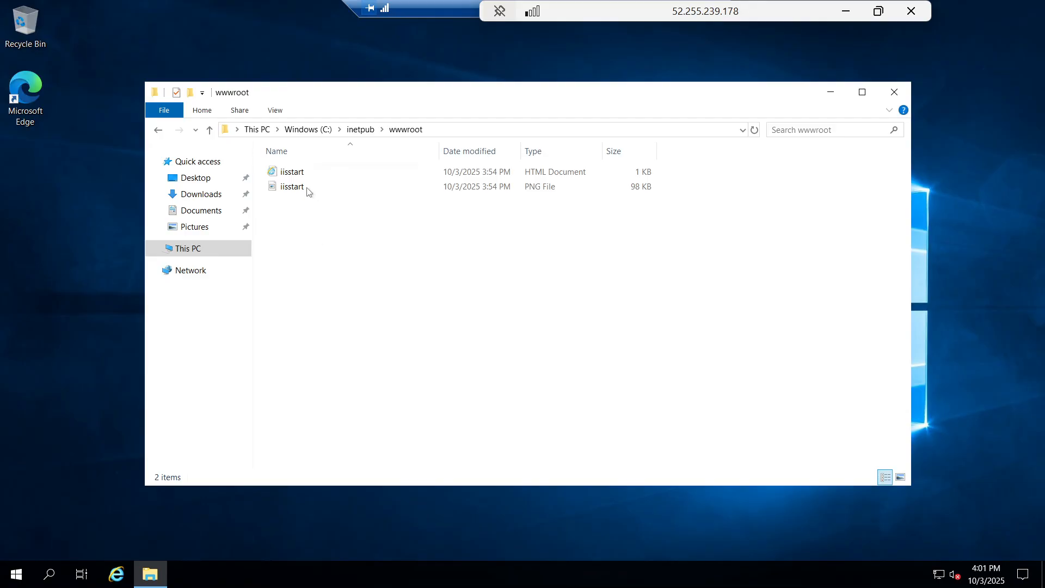
# Open the iisstart PNG image from the wwwroot folder for editing in Paint.
pyautogui.rightClick(308, 190)
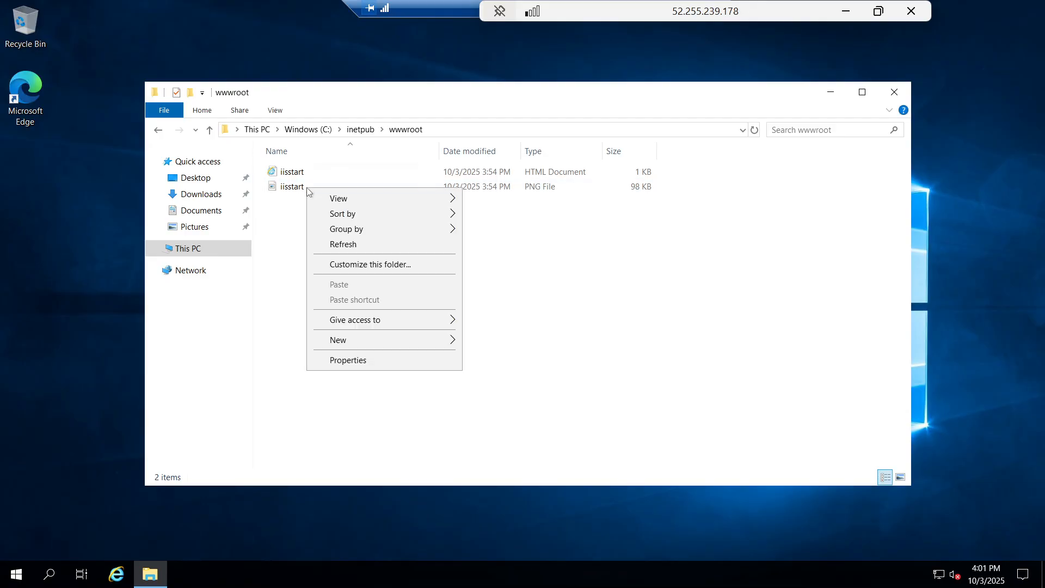
pyautogui.doubleClick(277, 186)
pyautogui.rightClick(277, 187)
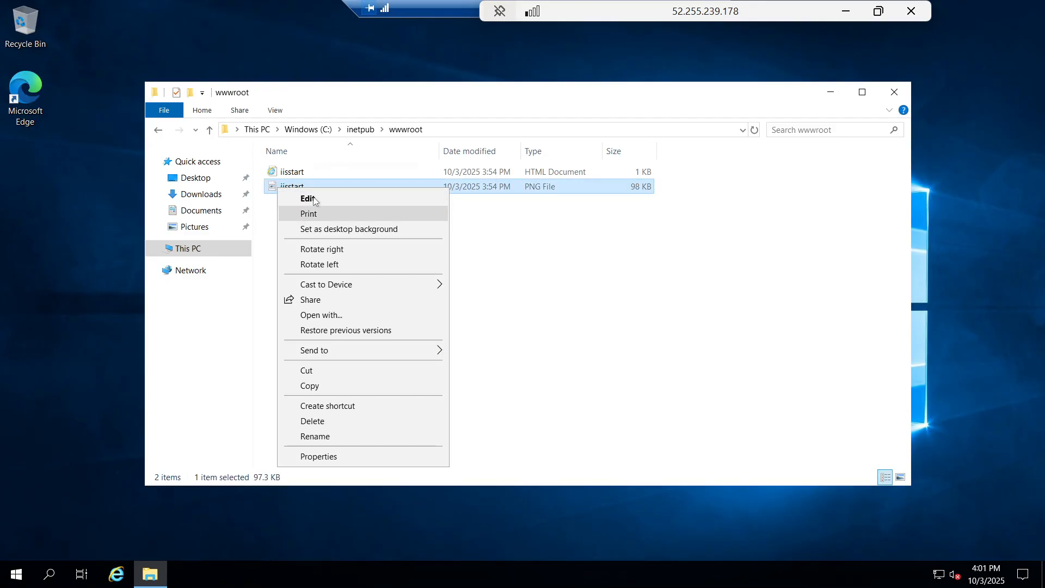
pyautogui.click(314, 199)
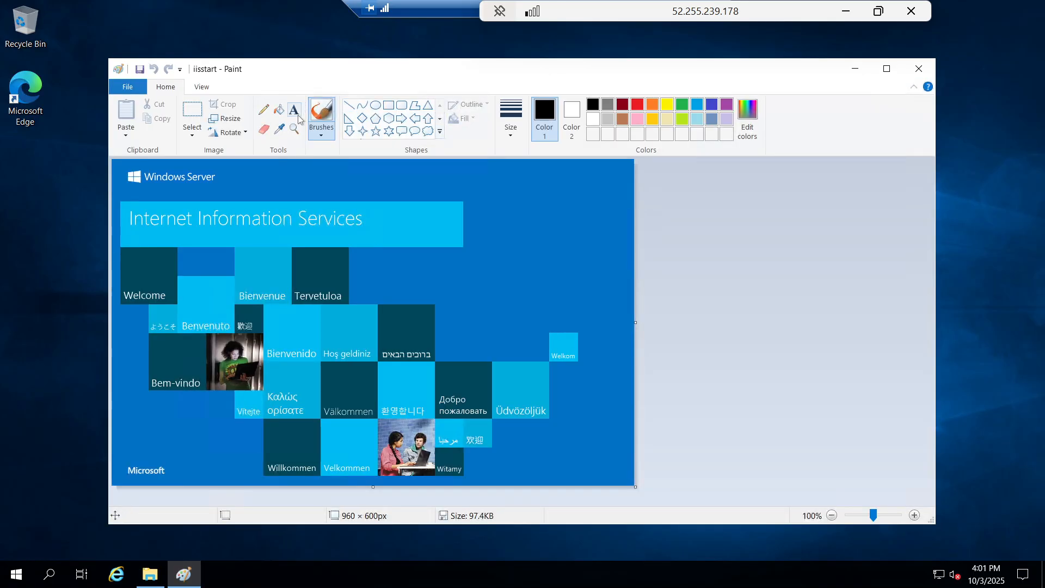
# Add the text "VM2" in bold red Calibri, size 24, beside the Windows Server logo on the image.
pyautogui.click(297, 113)
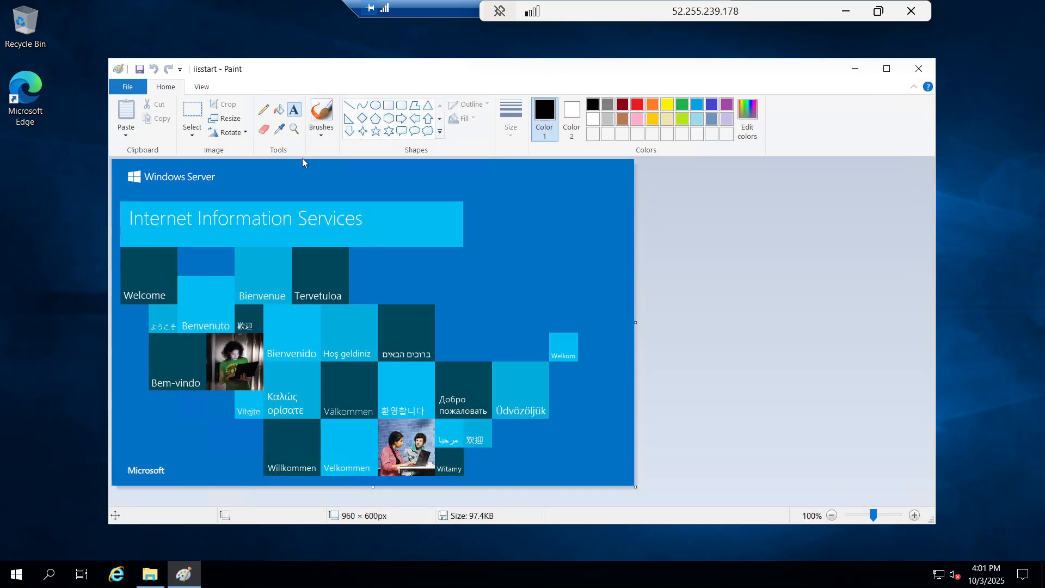
pyautogui.click(268, 176)
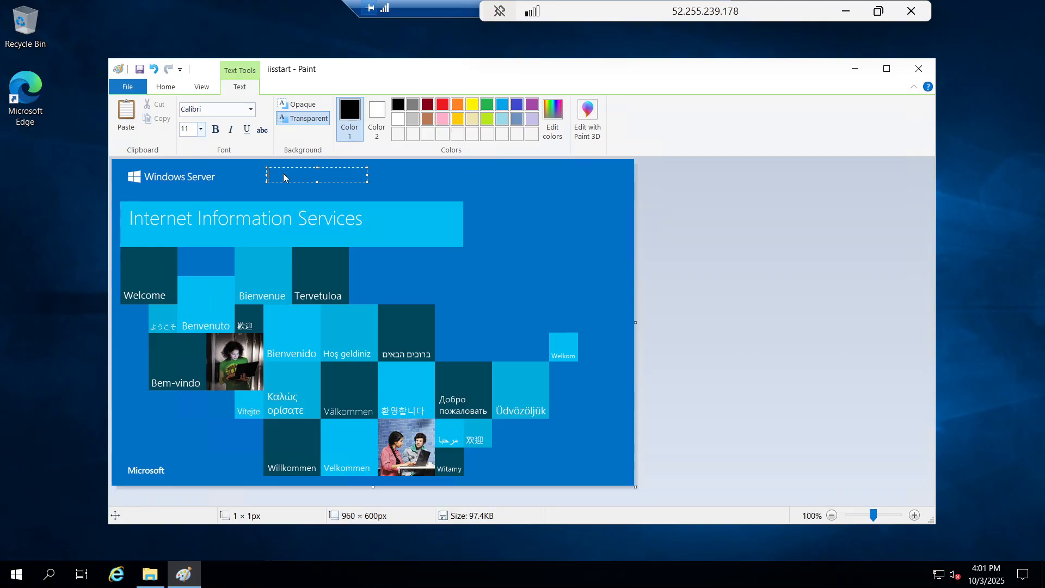
pyautogui.click(878, 11)
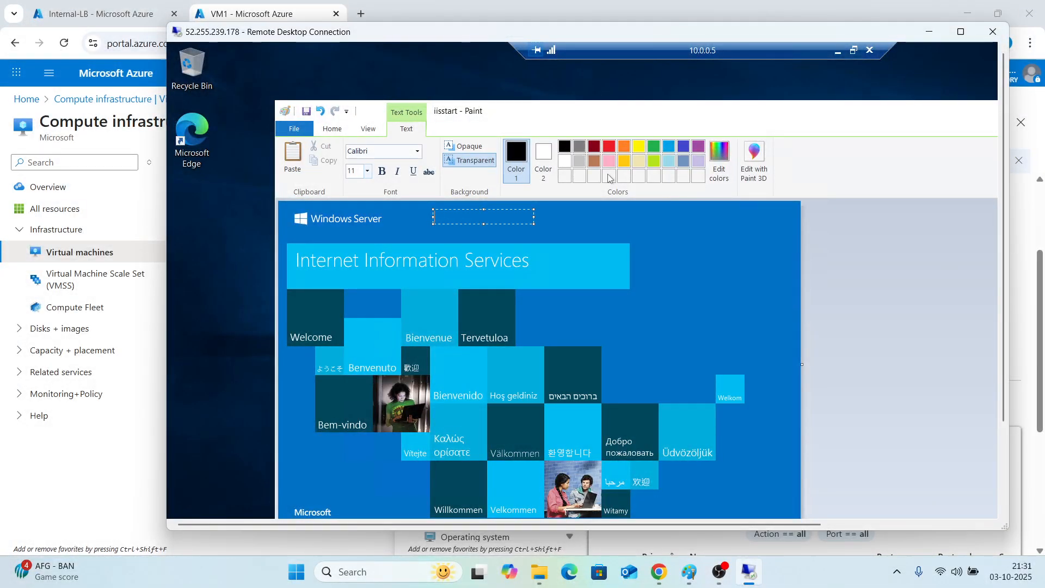
pyautogui.click(368, 172)
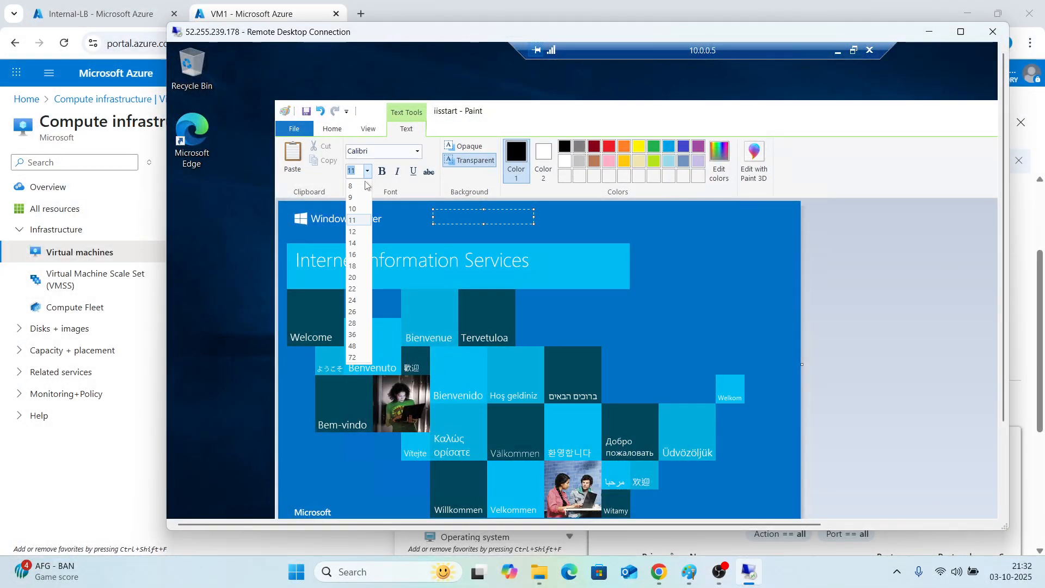
pyautogui.click(352, 300)
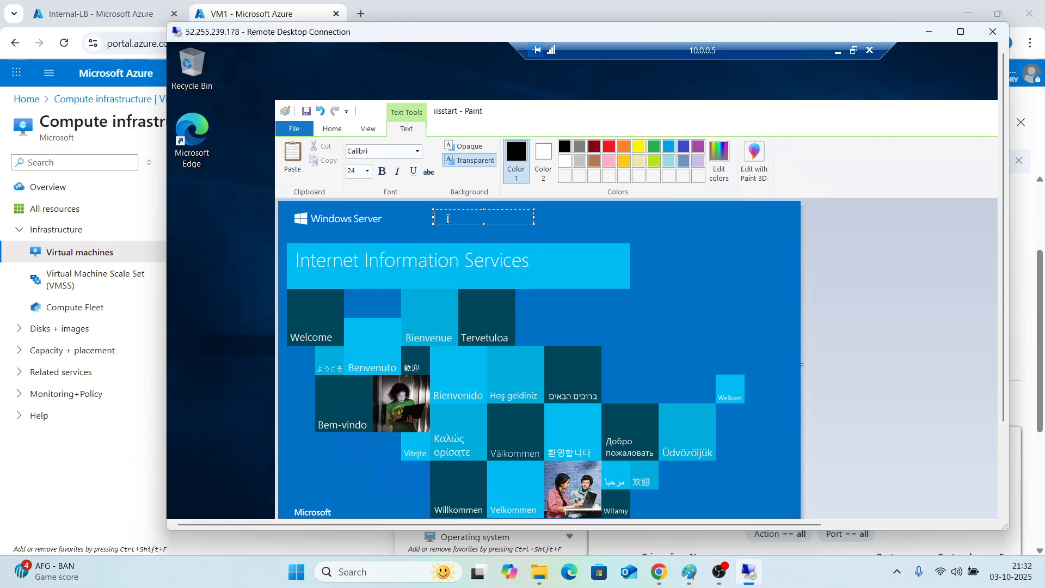
pyautogui.write('VM2')
pyautogui.hotkey('ctrl', 'a')
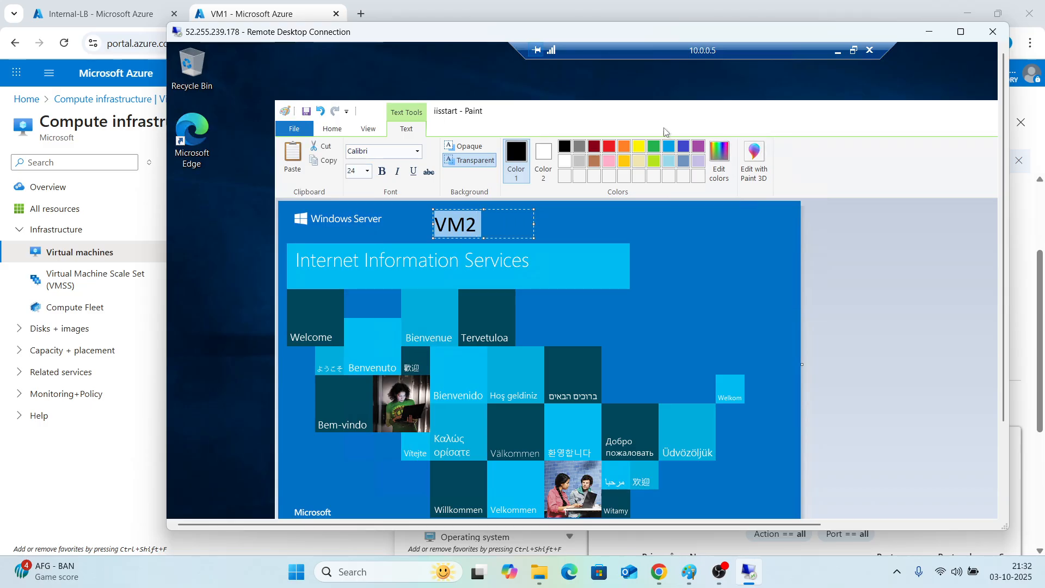
pyautogui.click(611, 147)
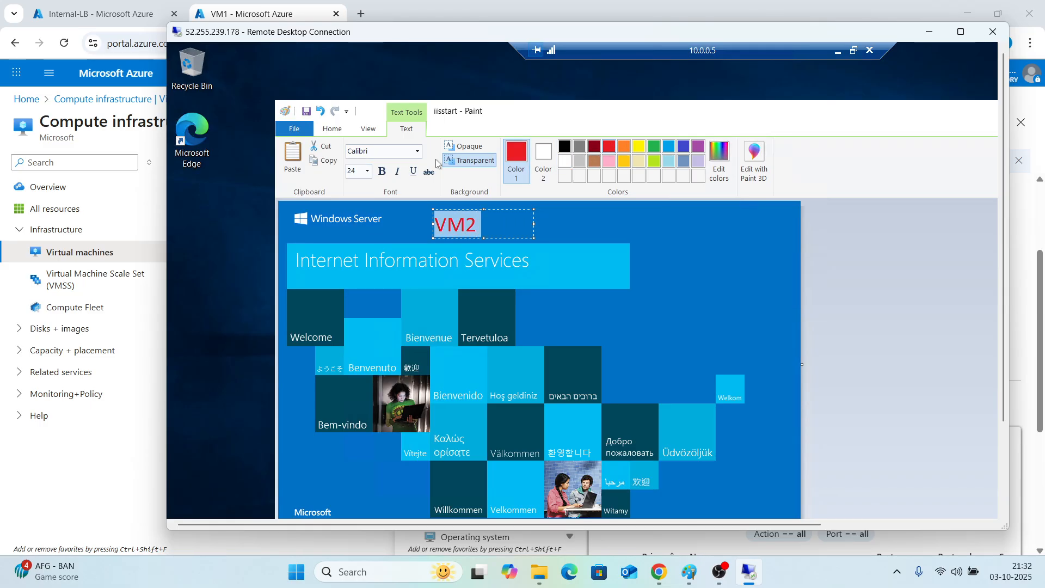
pyautogui.click(382, 172)
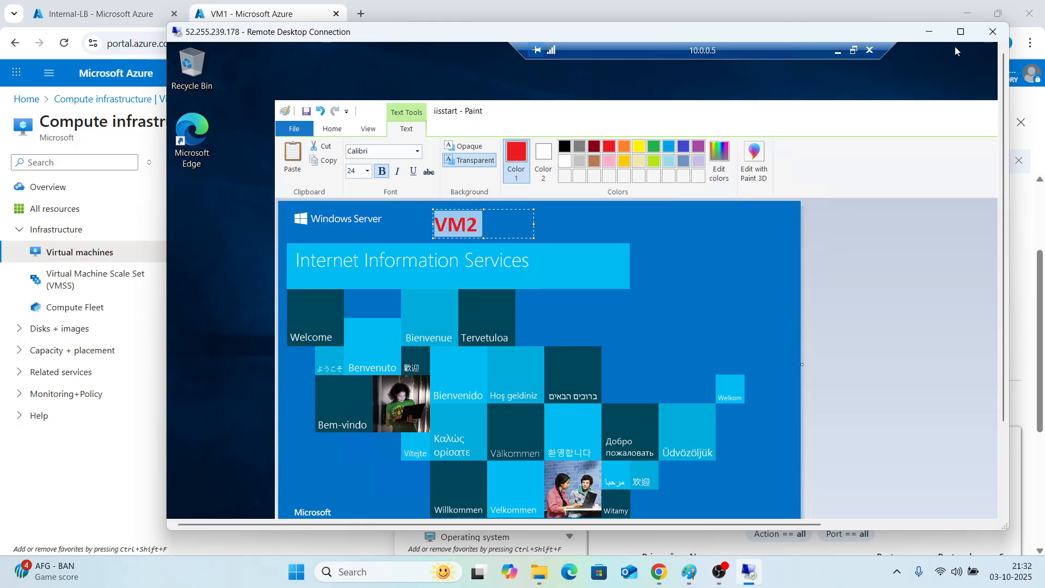
# Return the outer session to full screen, close Paint saving the iisstart image, and close the wwwroot folder window.
pyautogui.click(961, 32)
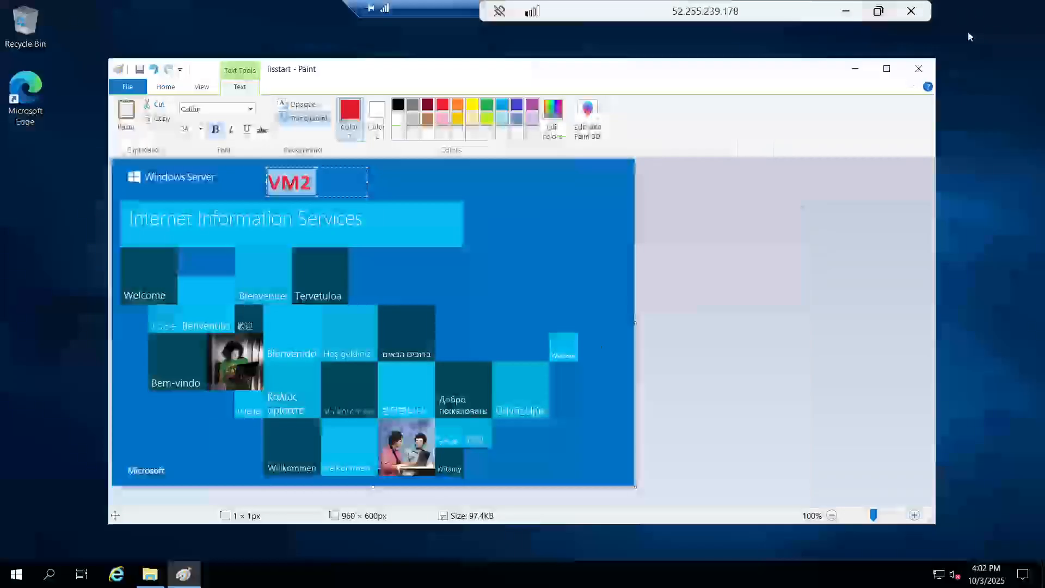
pyautogui.click(919, 70)
pyautogui.click(488, 309)
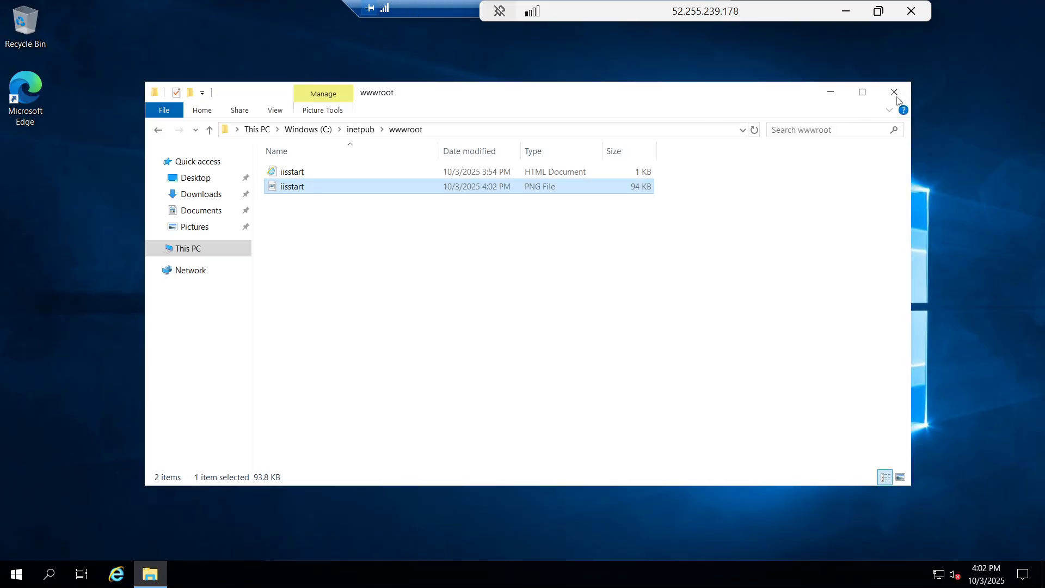
pyautogui.click(896, 95)
# Disconnect the nested remote desktop sessions to 10.0.0.5 and 10.0.0.4.
pyautogui.doubleClick(412, 5)
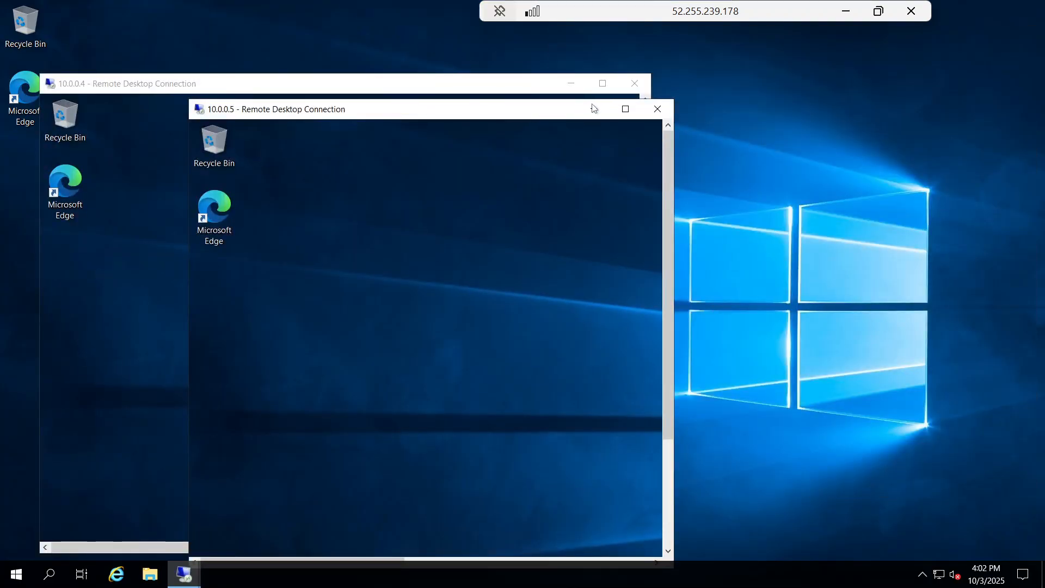
pyautogui.moveTo(496, 115); pyautogui.dragTo(598, 101)
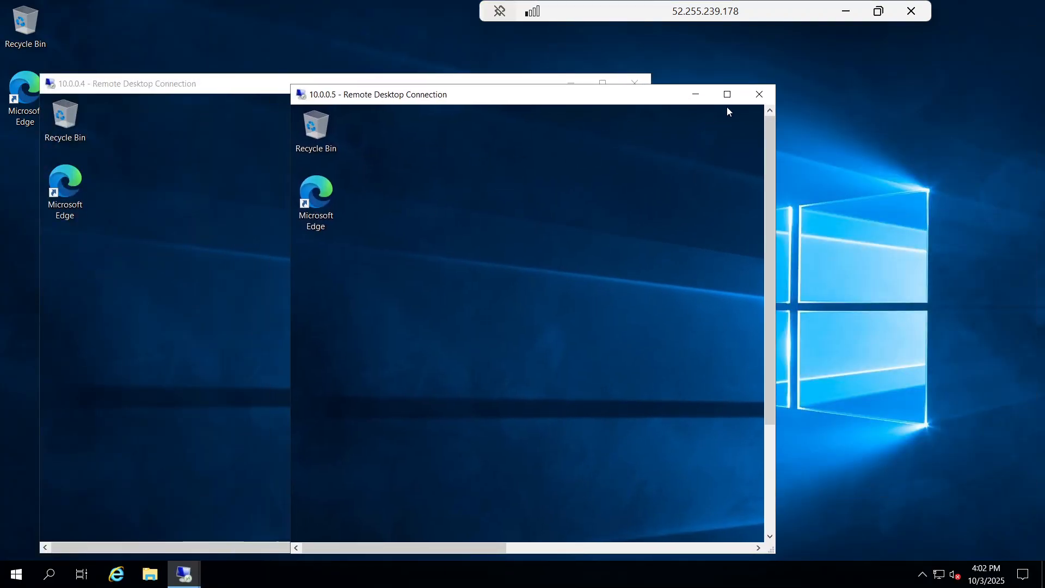
pyautogui.click(760, 94)
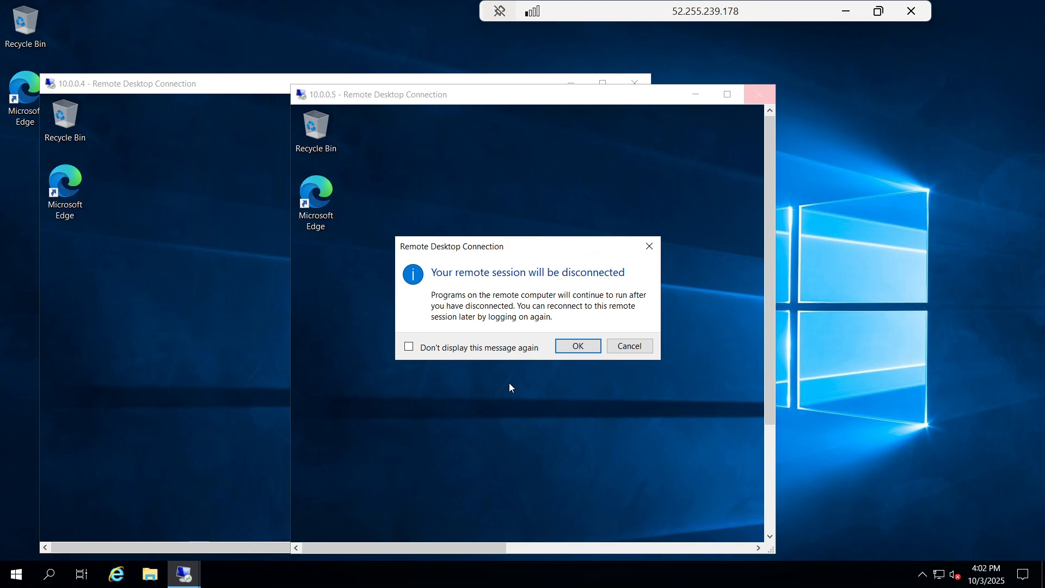
pyautogui.click(578, 346)
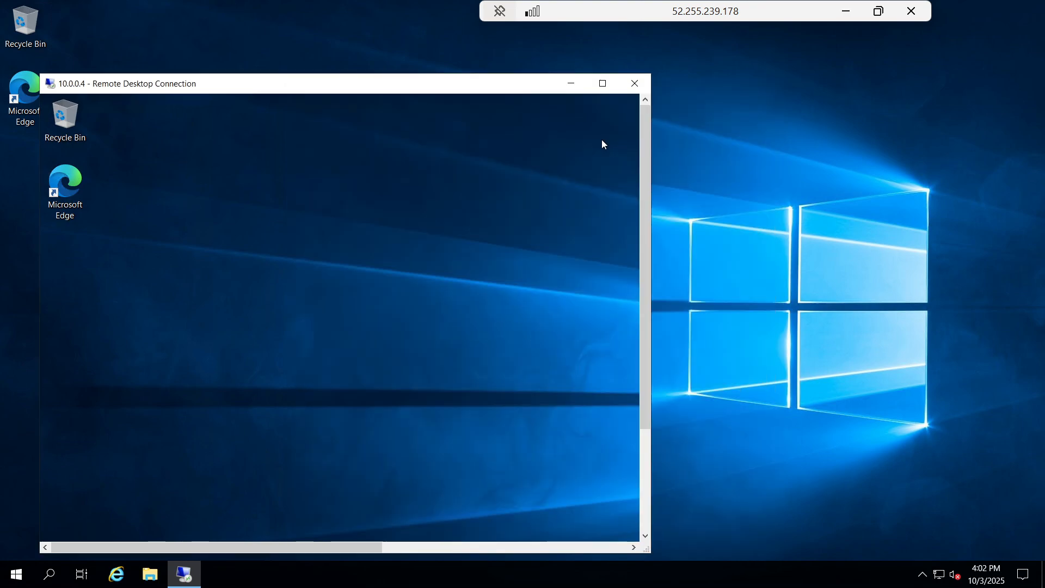
pyautogui.click(635, 84)
pyautogui.click(379, 343)
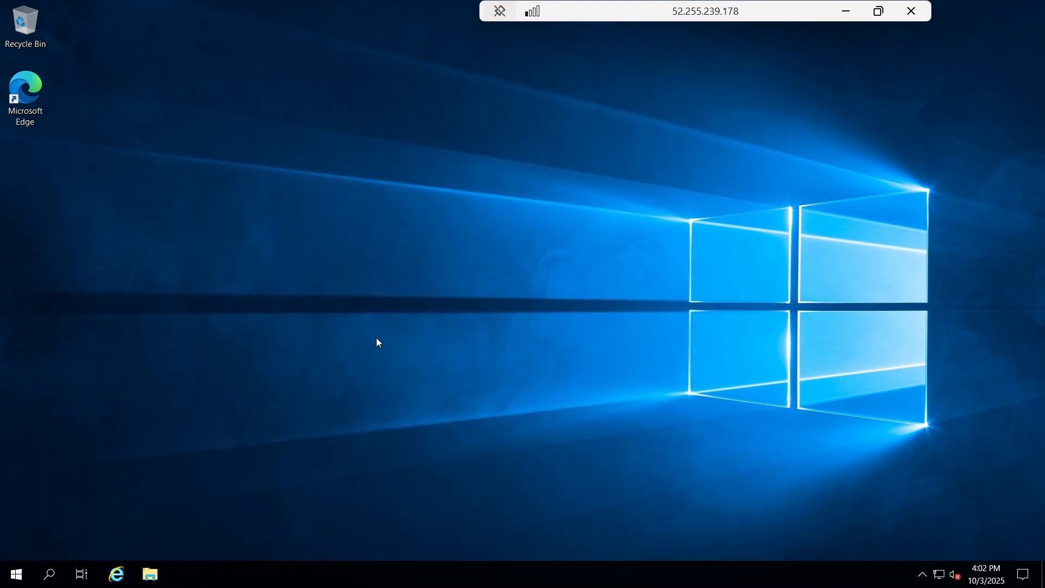
# Launch Microsoft Edge in the 52.255.239.178 session and start its first-run setup without signing in to sync data.
pyautogui.click(879, 18)
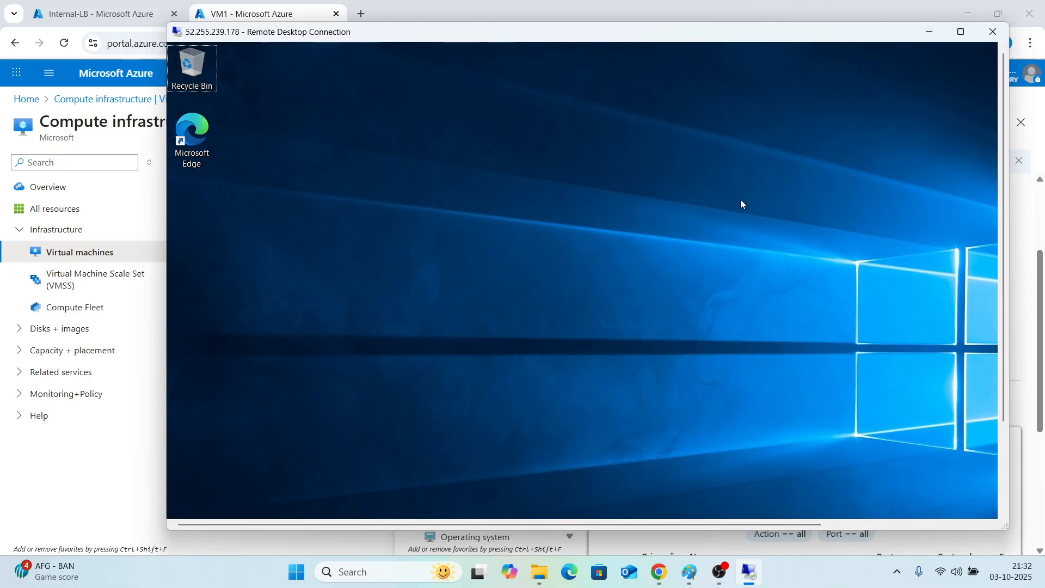
pyautogui.click(961, 32)
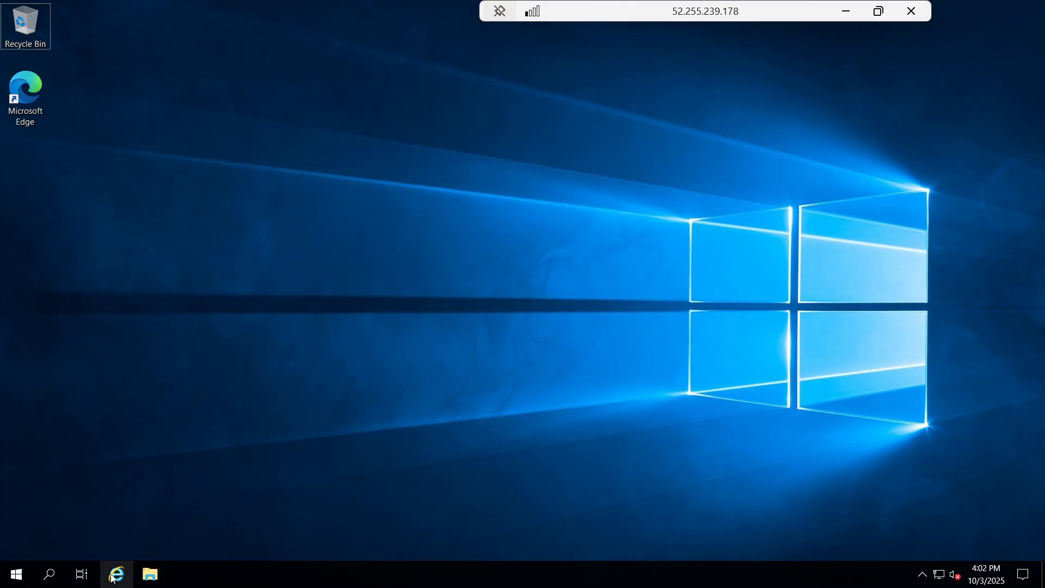
pyautogui.click(20, 98)
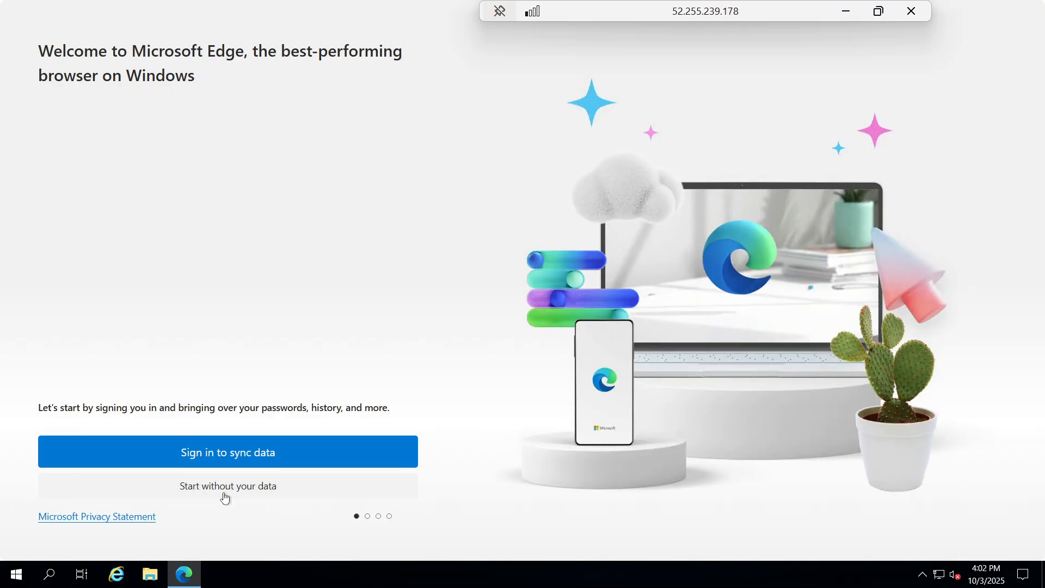
pyautogui.click(225, 498)
pyautogui.click(110, 484)
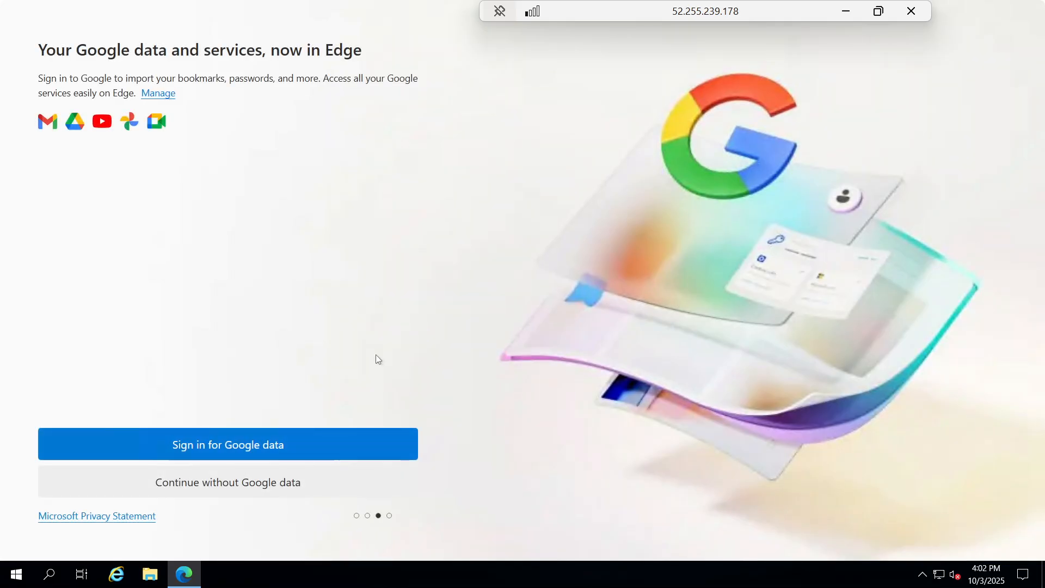
# Look up the Internal-LB frontend IP address in the Azure portal and return to the 52.255.239.178 remote session.
pyautogui.click(879, 11)
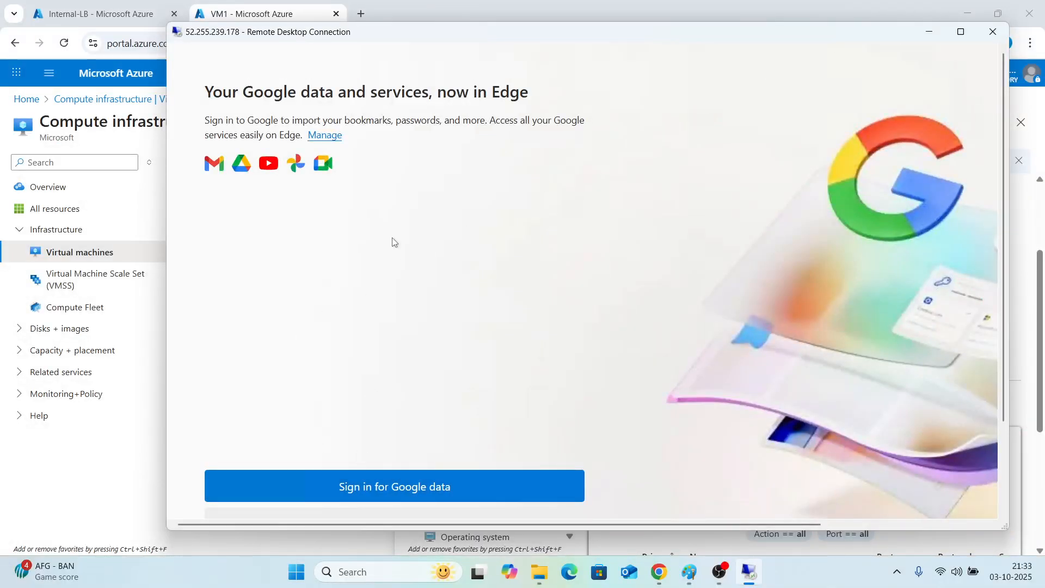
pyautogui.hotkey('alt', 'Tab')
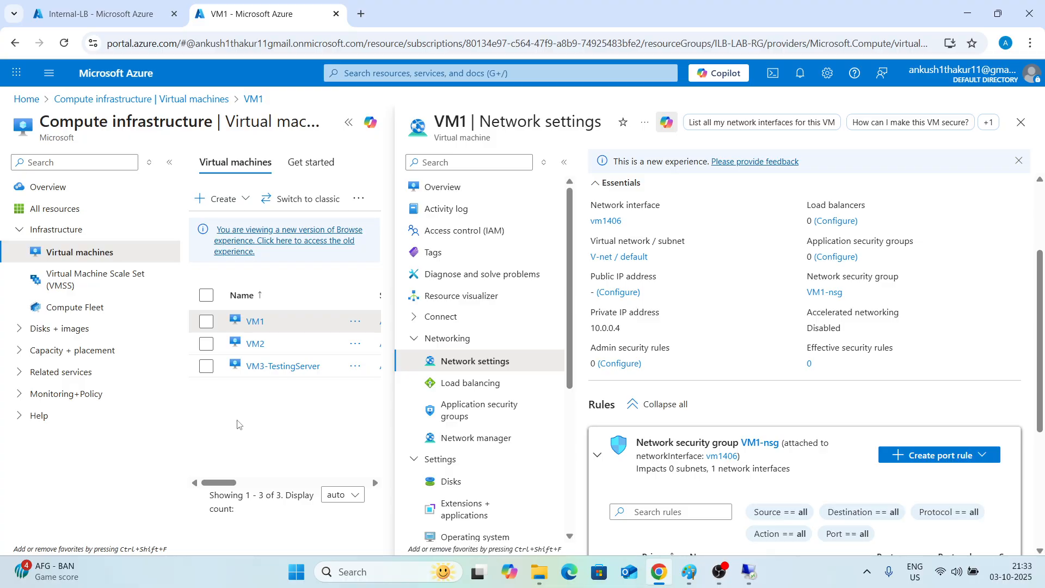
pyautogui.click(87, 14)
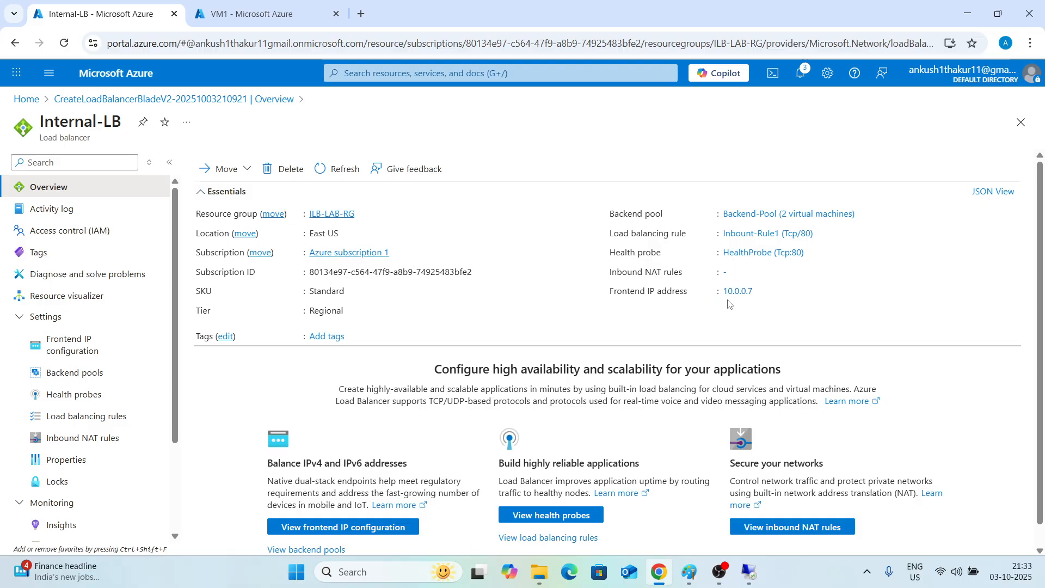
pyautogui.click(761, 292)
pyautogui.click(749, 572)
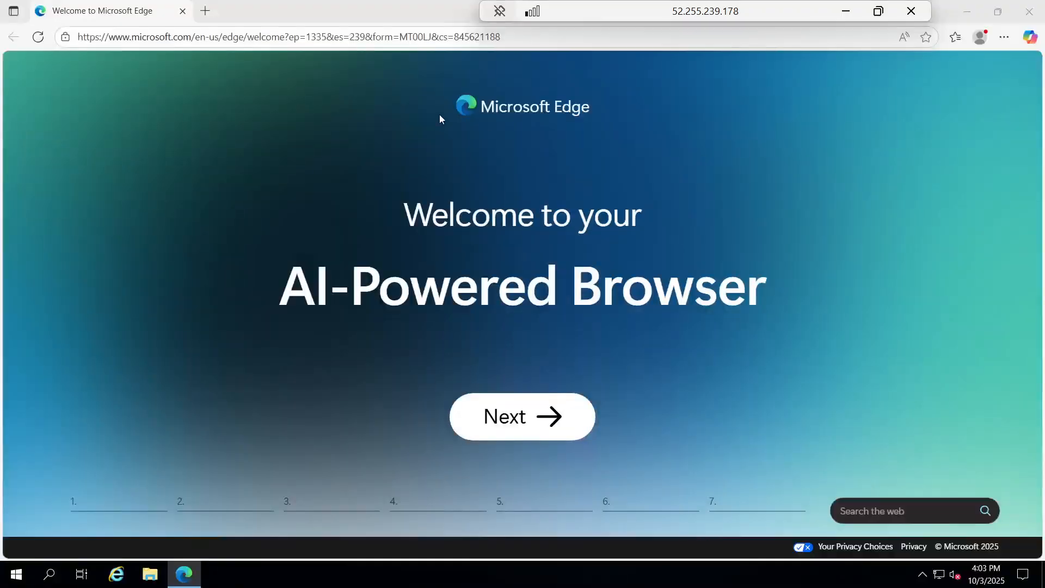
# Browse to the load balancer's frontend address 10.0.0.7 in Edge and load the page a second time.
pyautogui.click(234, 35)
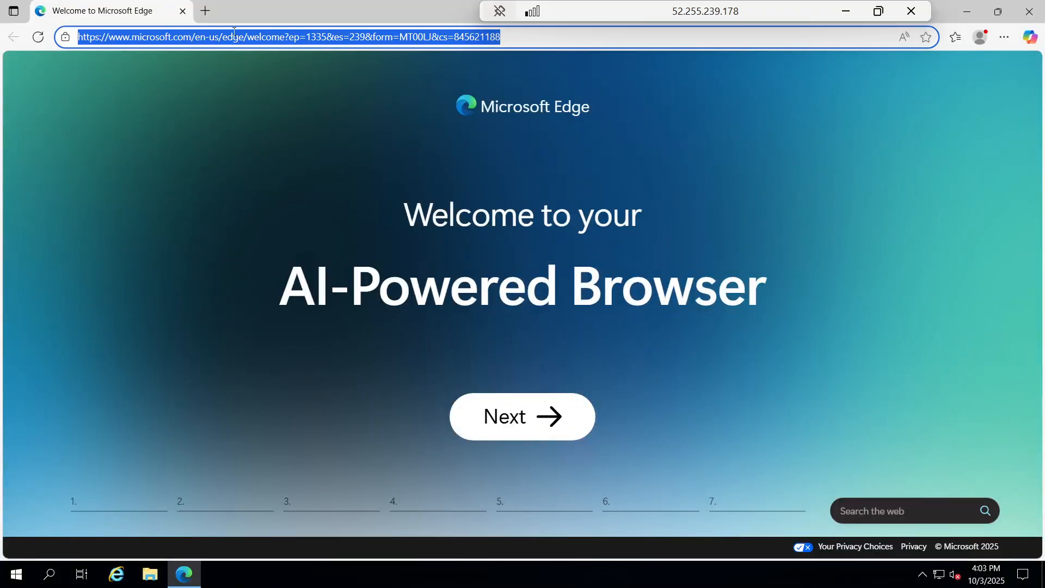
pyautogui.write('10.0.0.7')
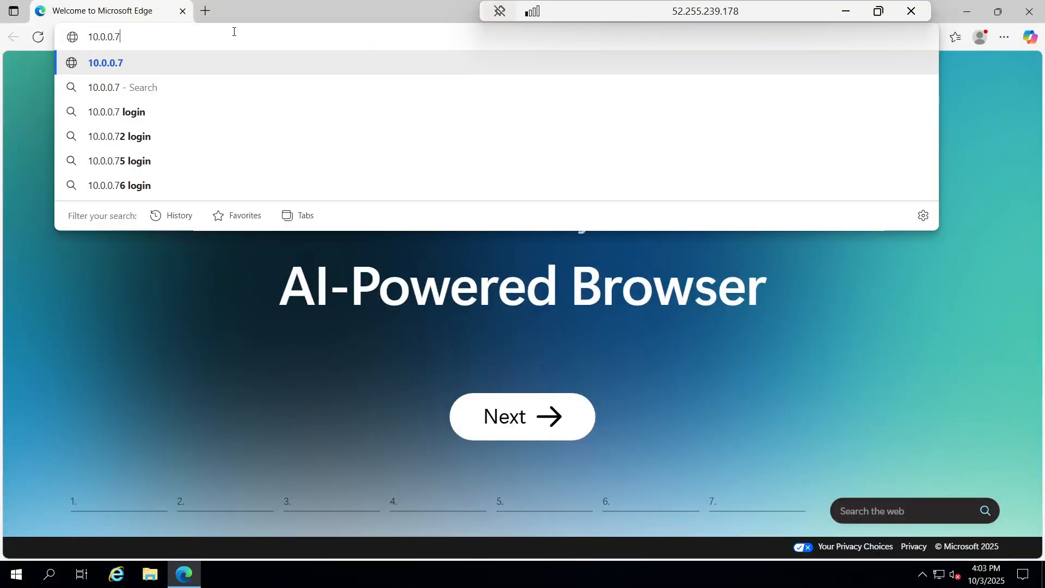
pyautogui.press('Return')
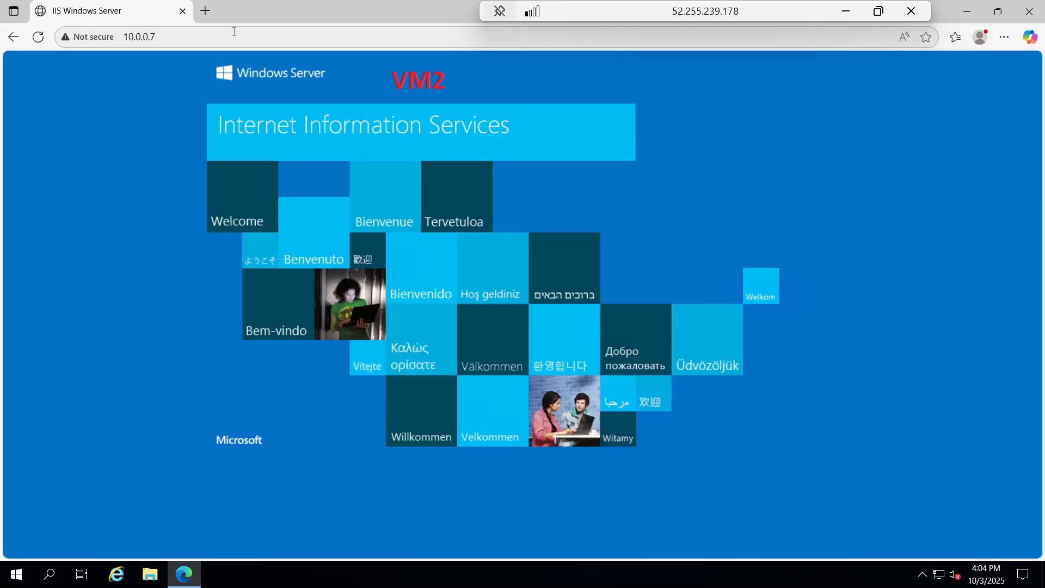
pyautogui.click(230, 34)
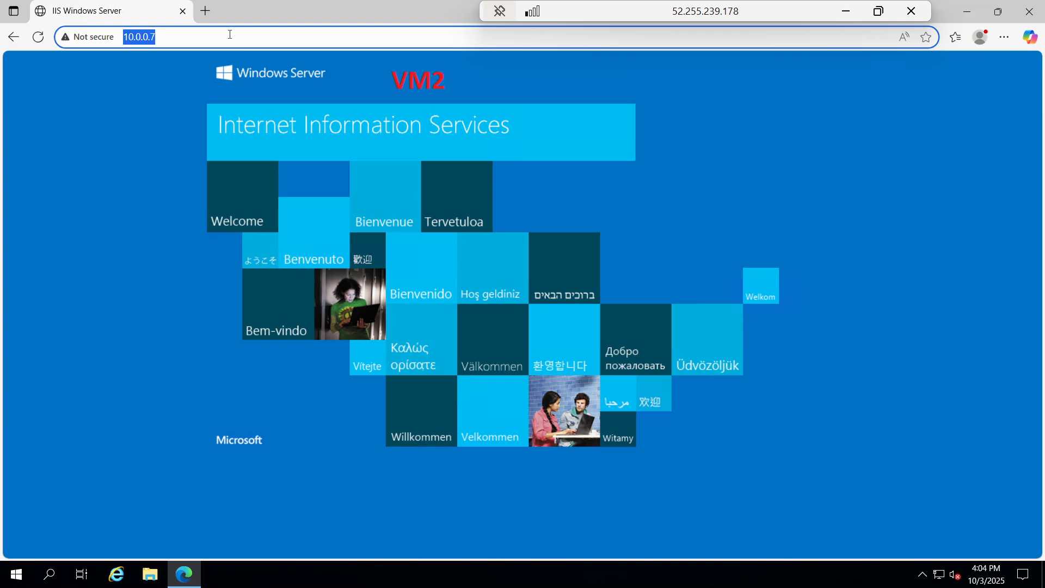
pyautogui.press('Return')
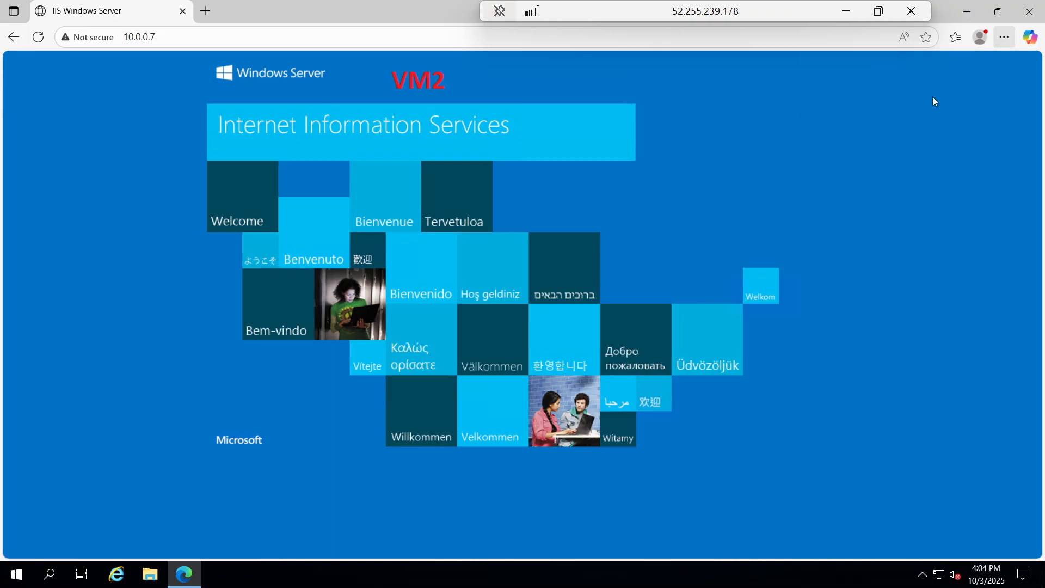
# Load 10.0.0.7 in a new InPrivate window and refresh the page once.
pyautogui.click(1004, 37)
pyautogui.click(838, 83)
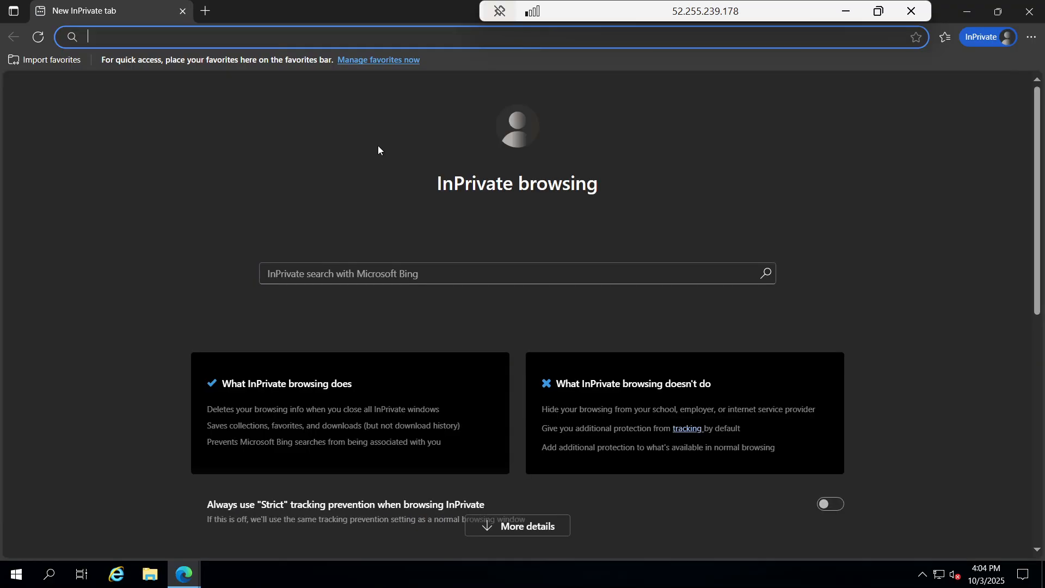
pyautogui.write('10.0.0.7')
pyautogui.press('Return')
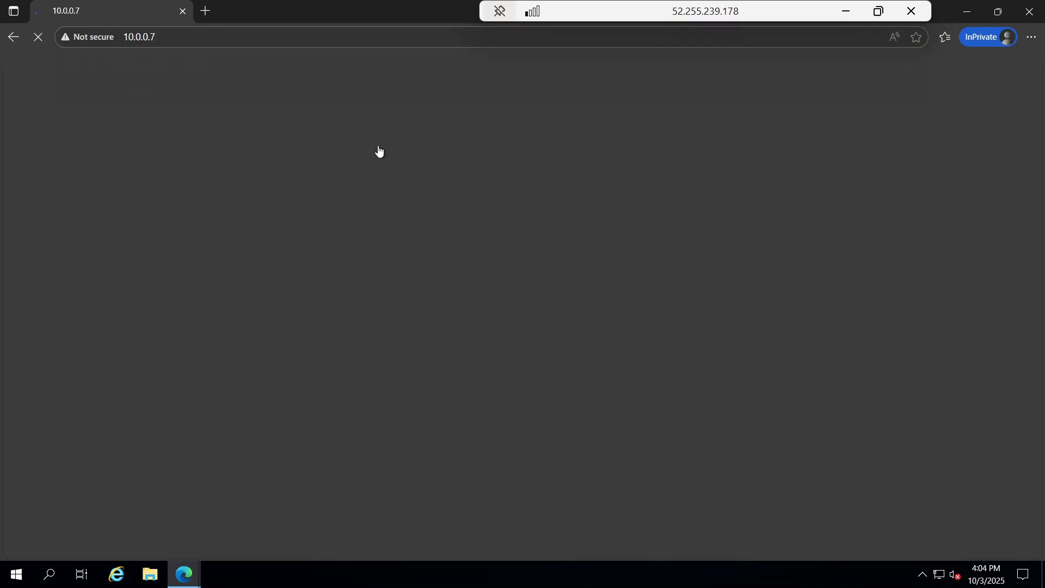
pyautogui.click(37, 38)
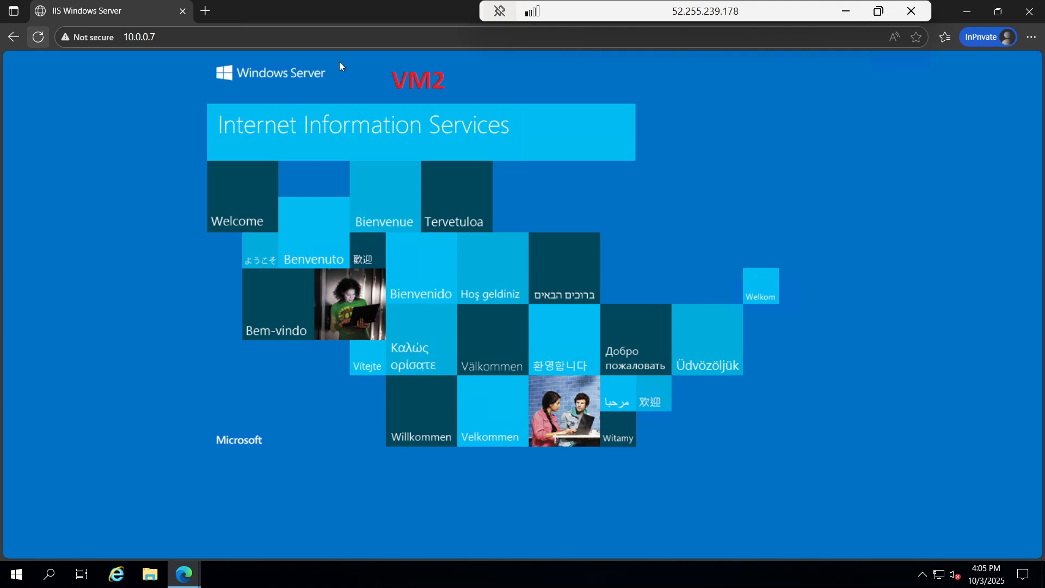
# Leave the remote session for the Azure portal and stop the VM2 virtual machine, confirming the stop.
pyautogui.click(879, 11)
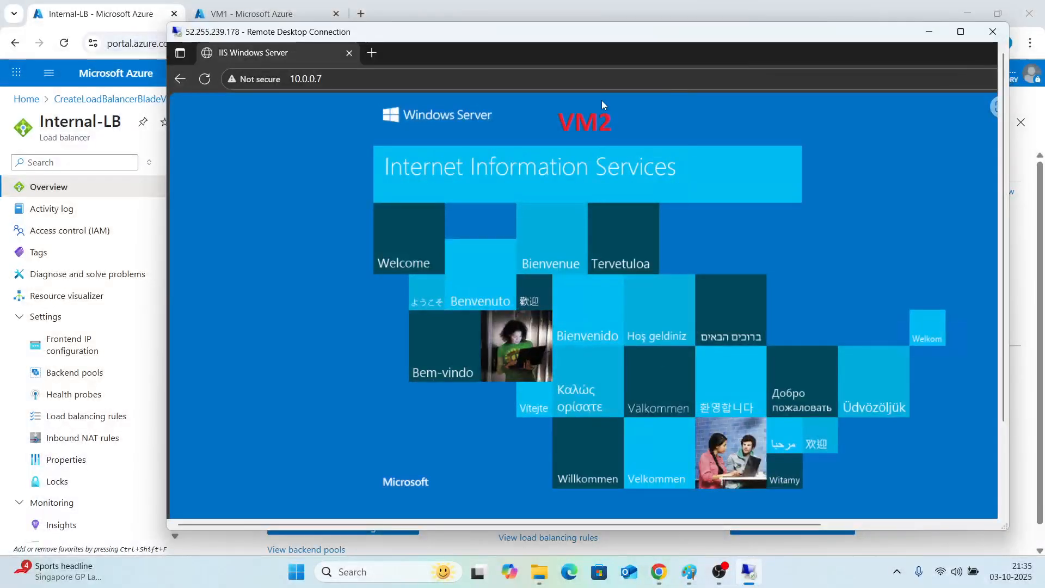
pyautogui.click(925, 32)
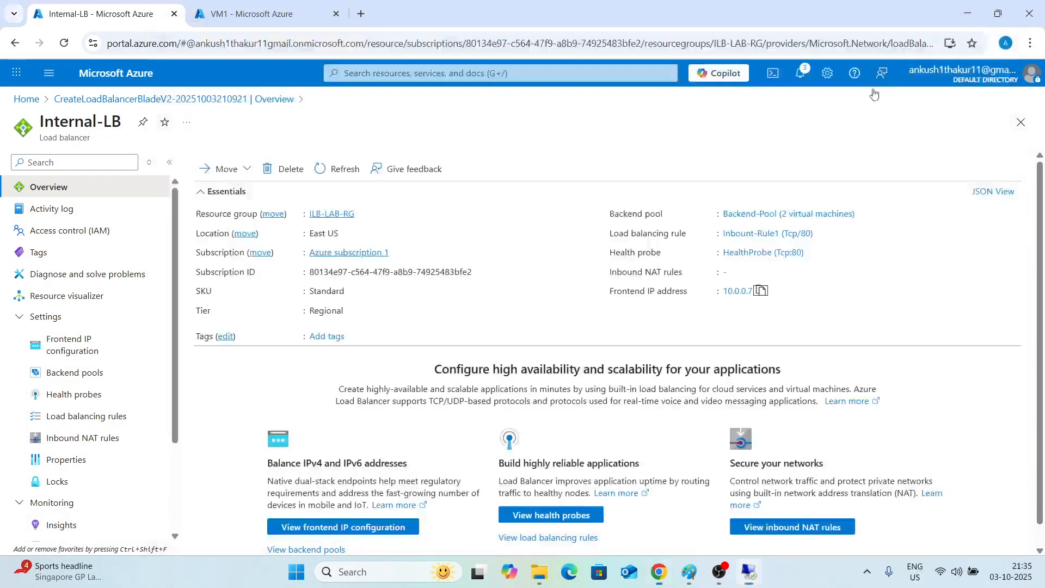
pyautogui.click(279, 21)
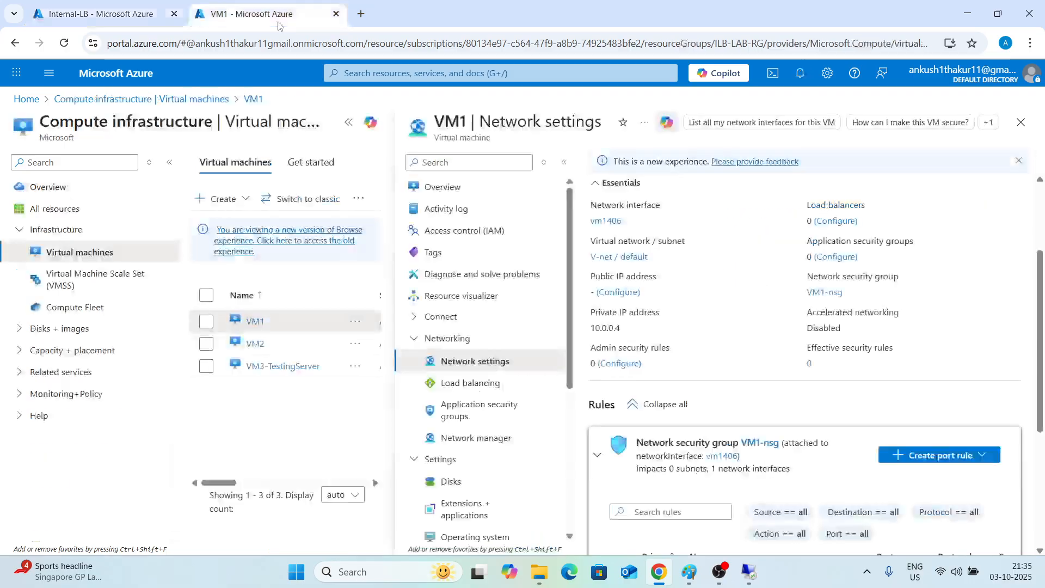
pyautogui.moveTo(255, 343); pyautogui.dragTo(251, 347)
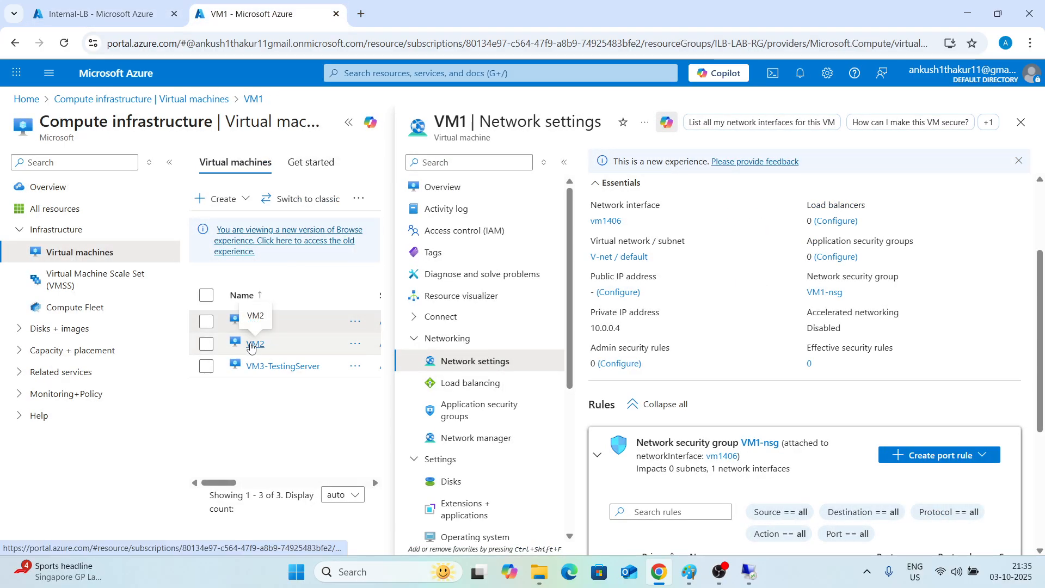
pyautogui.click(251, 347)
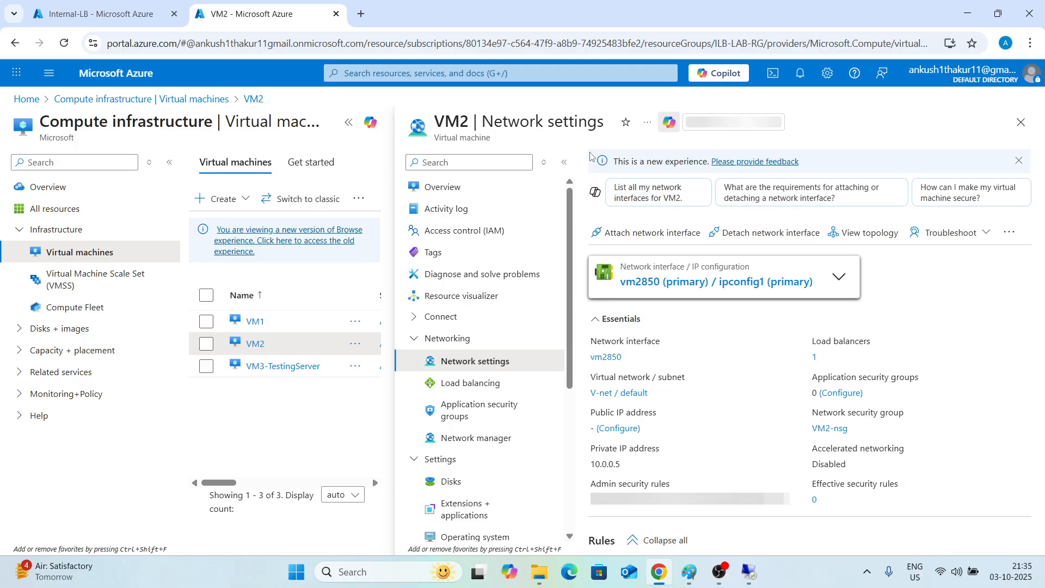
pyautogui.click(442, 187)
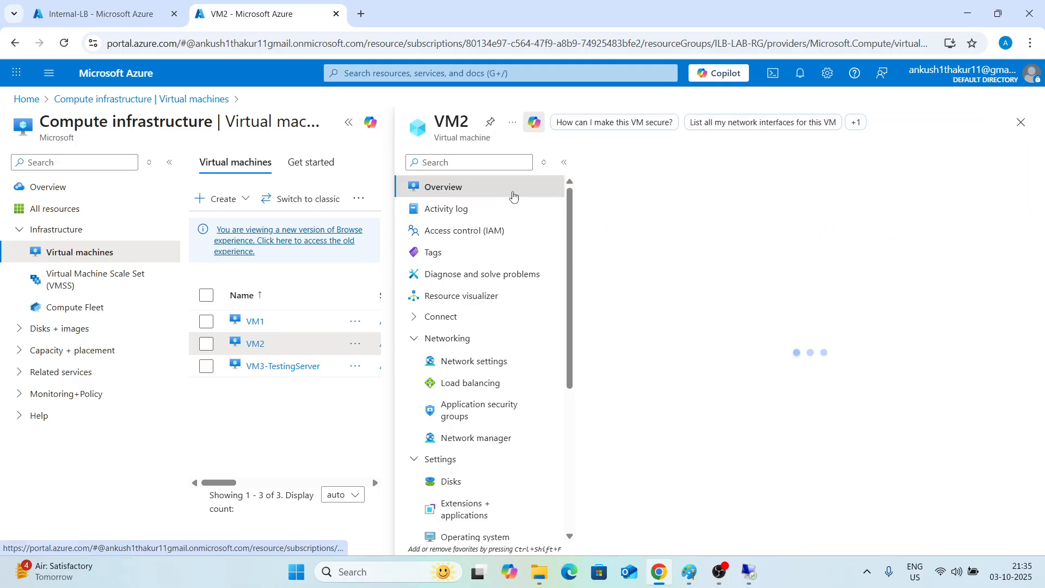
pyautogui.click(771, 186)
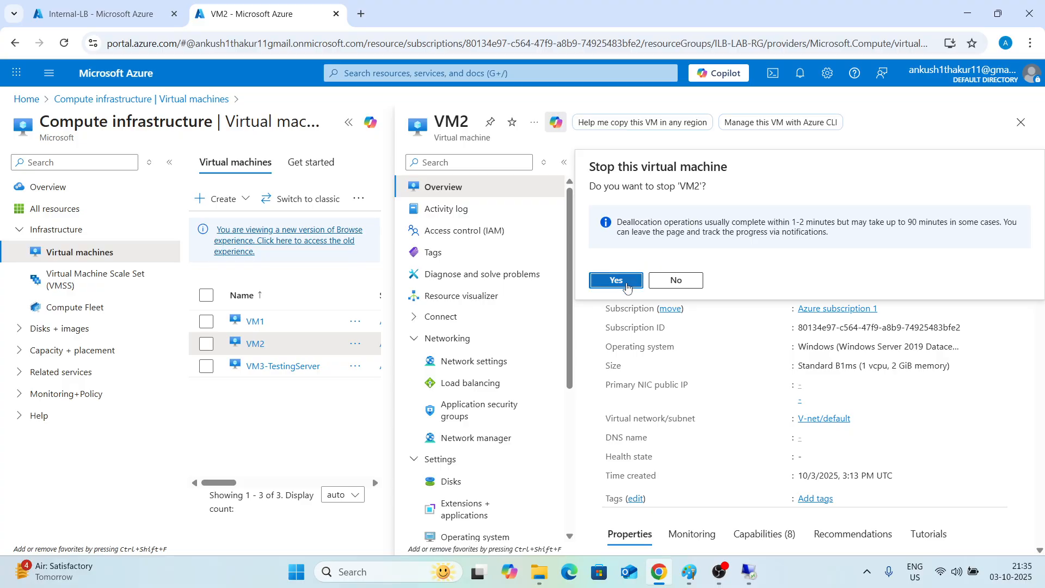
pyautogui.click(626, 284)
# Return to the 52.255.239.178 remote session and refresh the 10.0.0.7 page repeatedly to test failover with VM2 stopped.
pyautogui.click(750, 564)
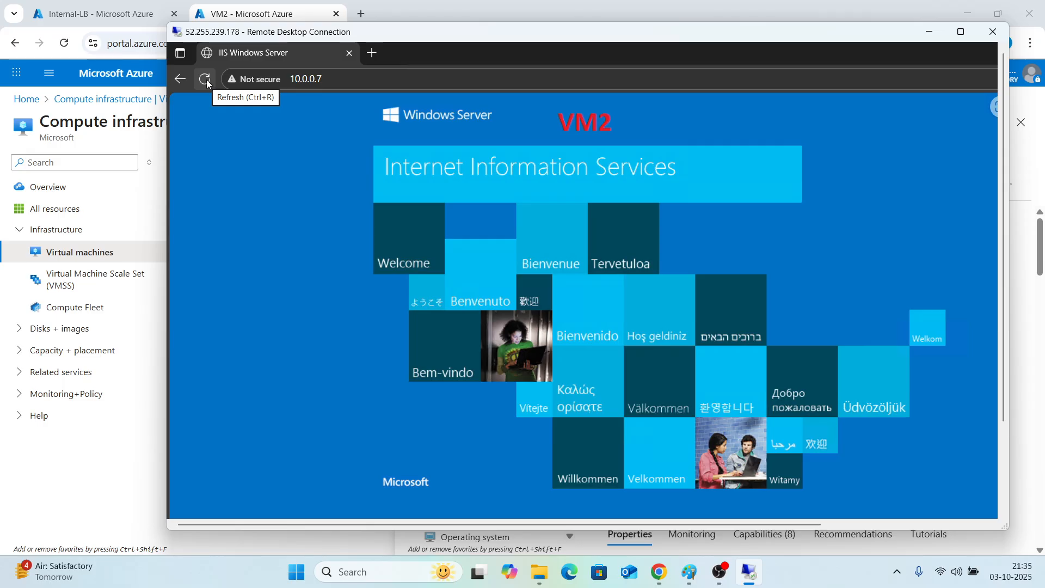
pyautogui.click(206, 80)
pyautogui.click(207, 80)
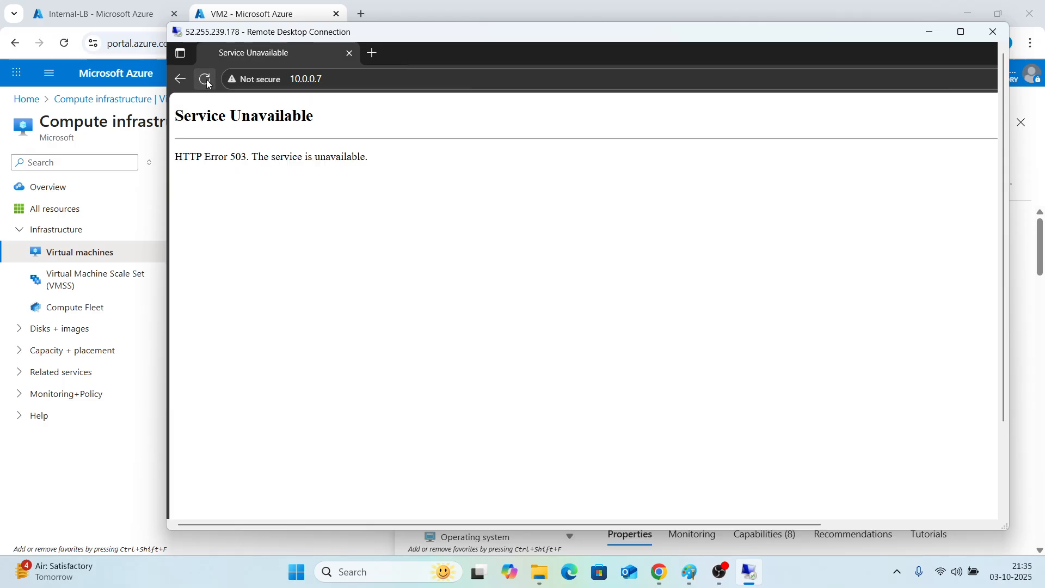
pyautogui.click(206, 80)
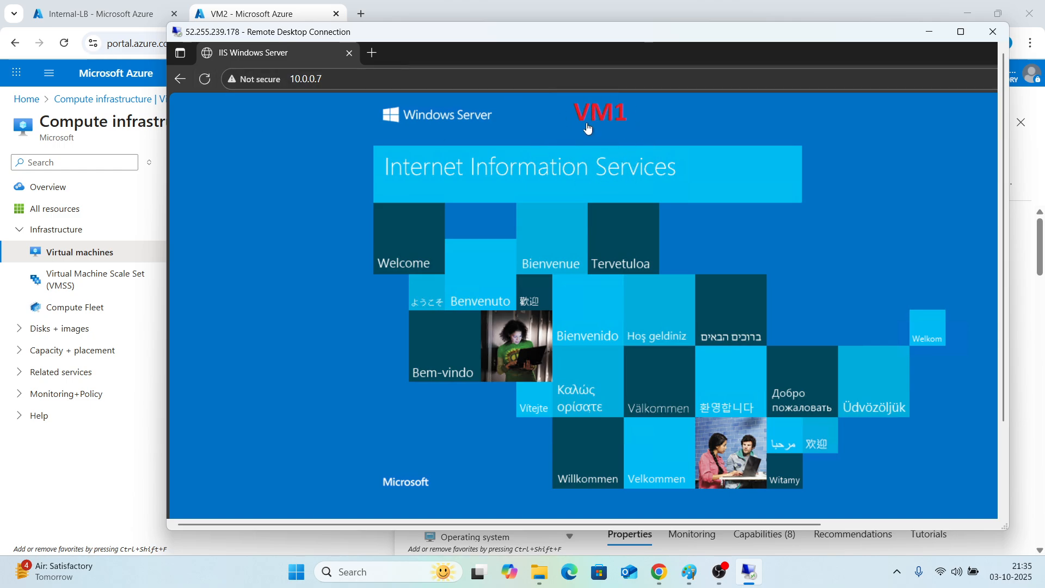
pyautogui.click(203, 80)
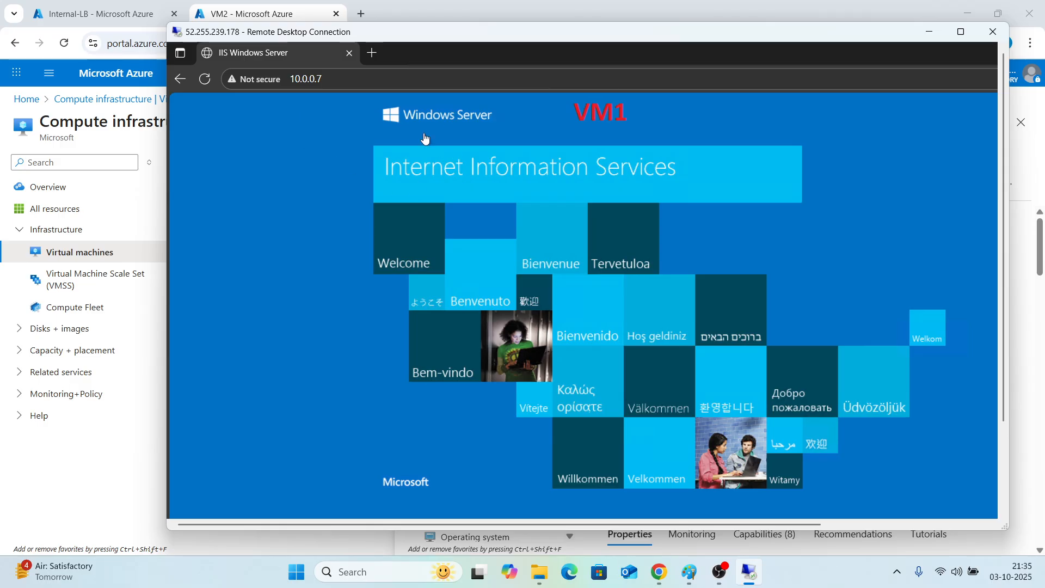